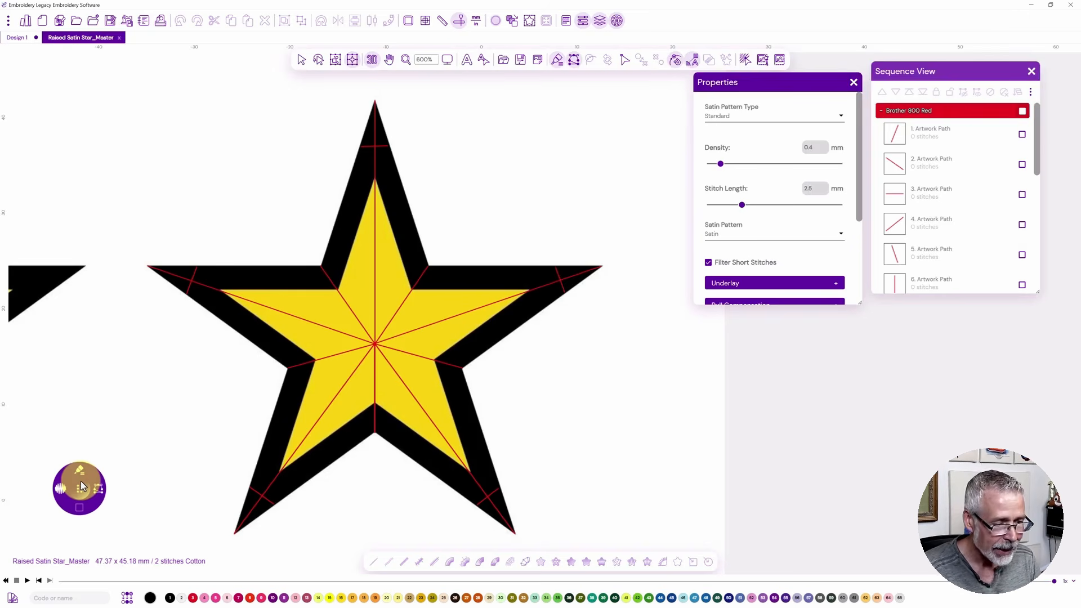
Fade the background star artwork to a low opacity and collapse the Brother 800 Red colour group in the sequence.
{"action": "left_click", "coordinate": [543, 65]}
{"action": "left_click", "coordinate": [554, 107]}
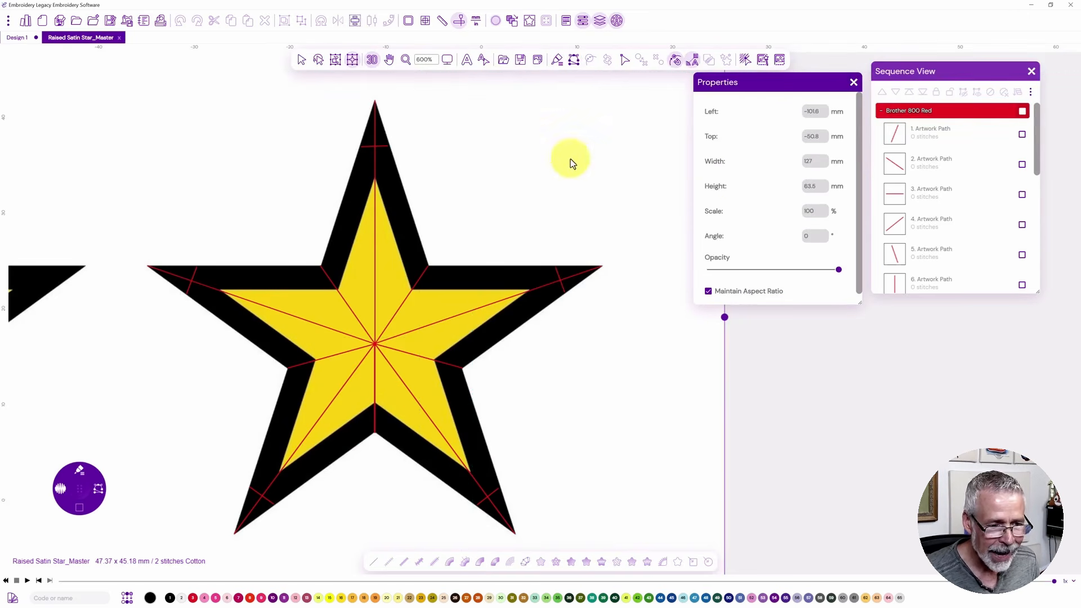
{"action": "left_click", "coordinate": [724, 270]}
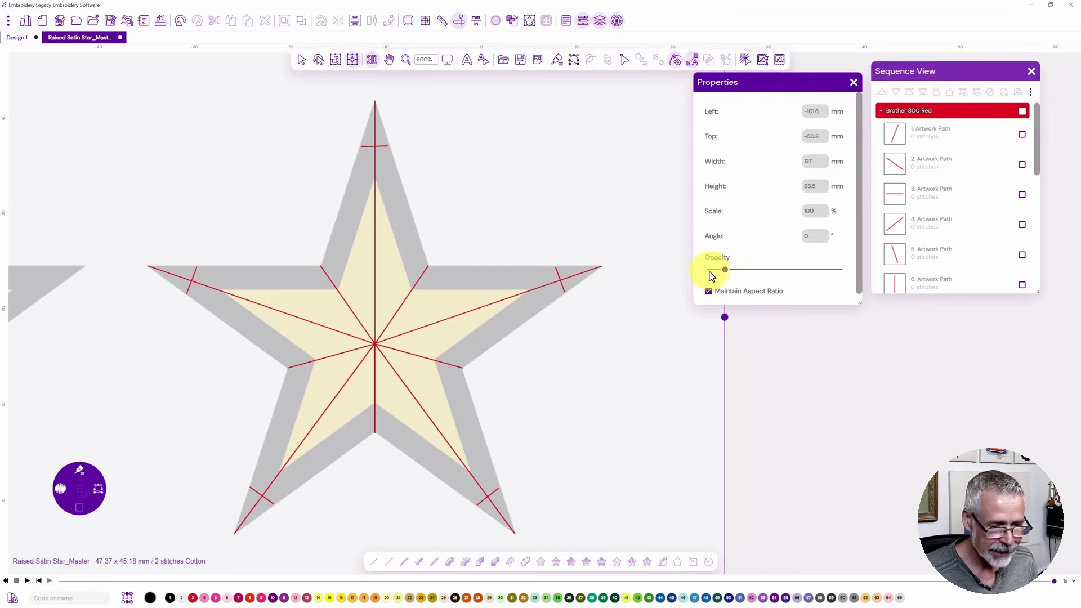
{"action": "left_click", "coordinate": [737, 270]}
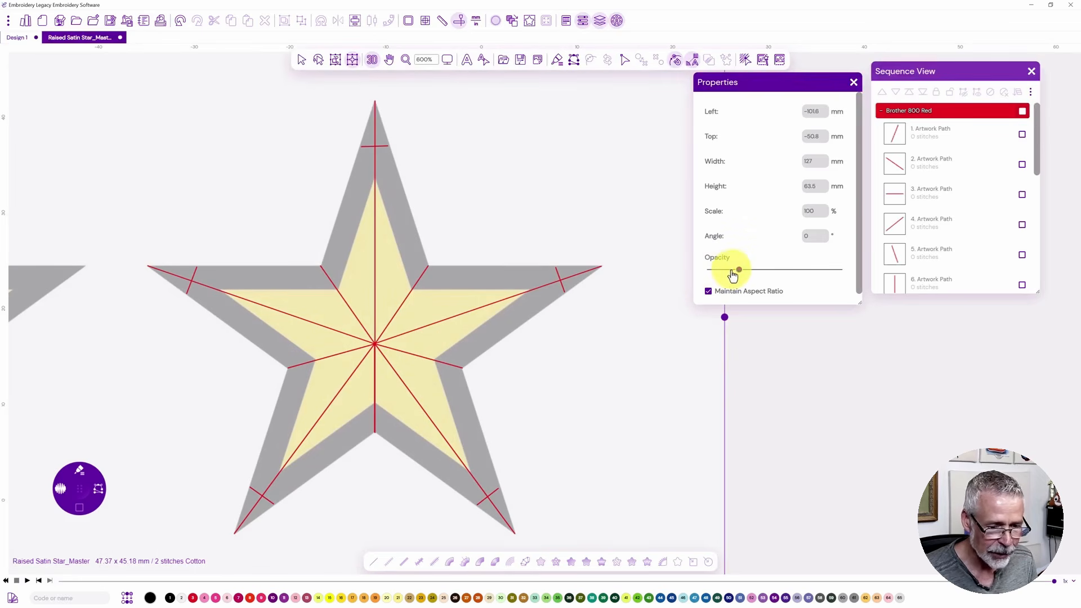
{"action": "left_click", "coordinate": [725, 270]}
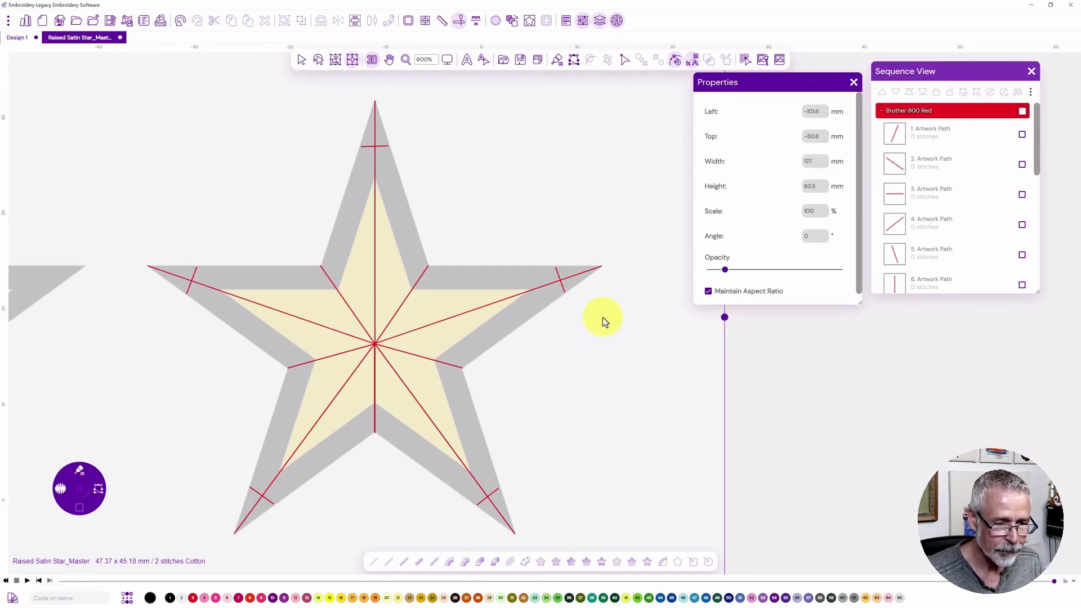
{"action": "left_click", "coordinate": [807, 357]}
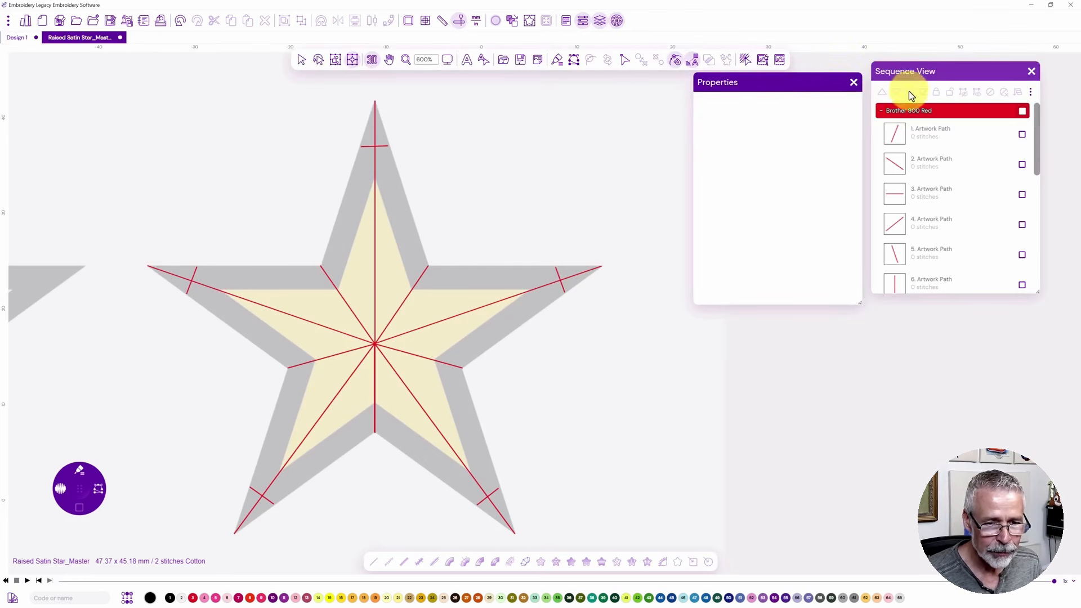
{"action": "left_click", "coordinate": [882, 110]}
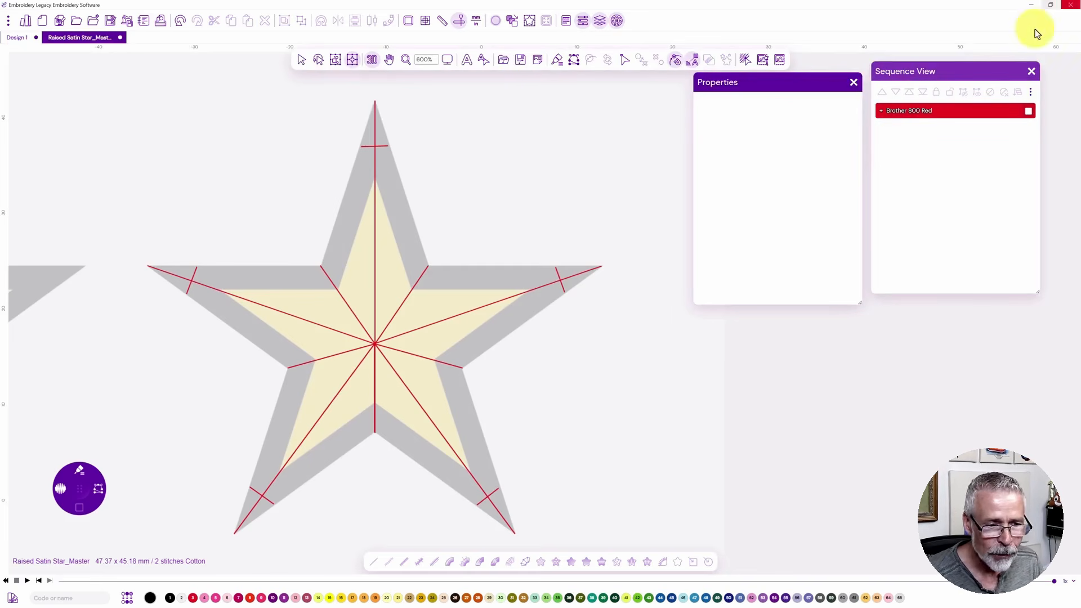
Turn off the Smart Join option.
{"action": "left_click", "coordinate": [693, 61]}
{"action": "left_click", "coordinate": [719, 82]}
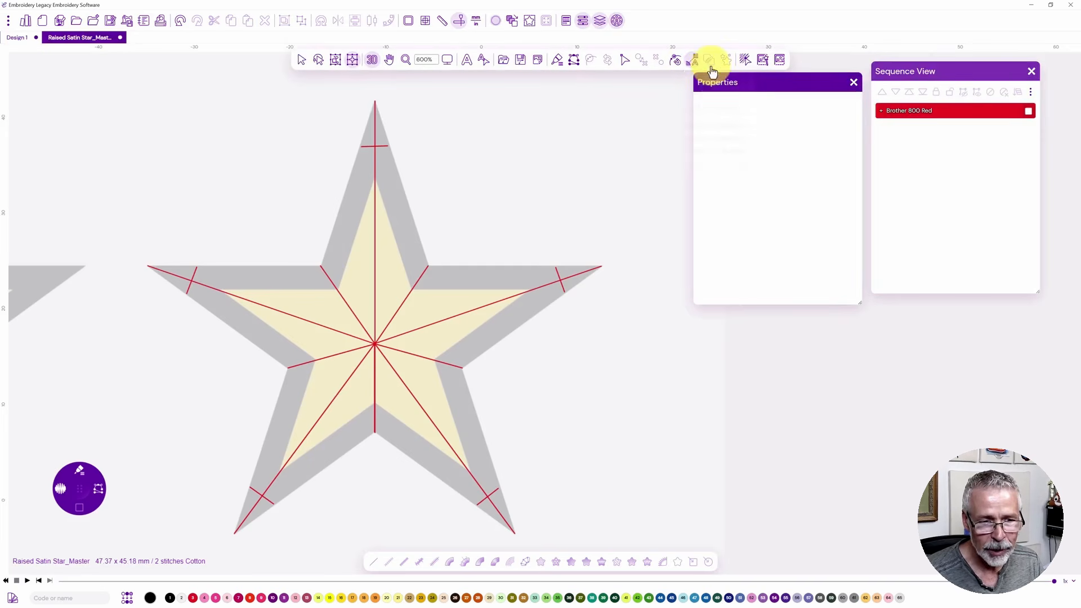
{"action": "left_click", "coordinate": [693, 60]}
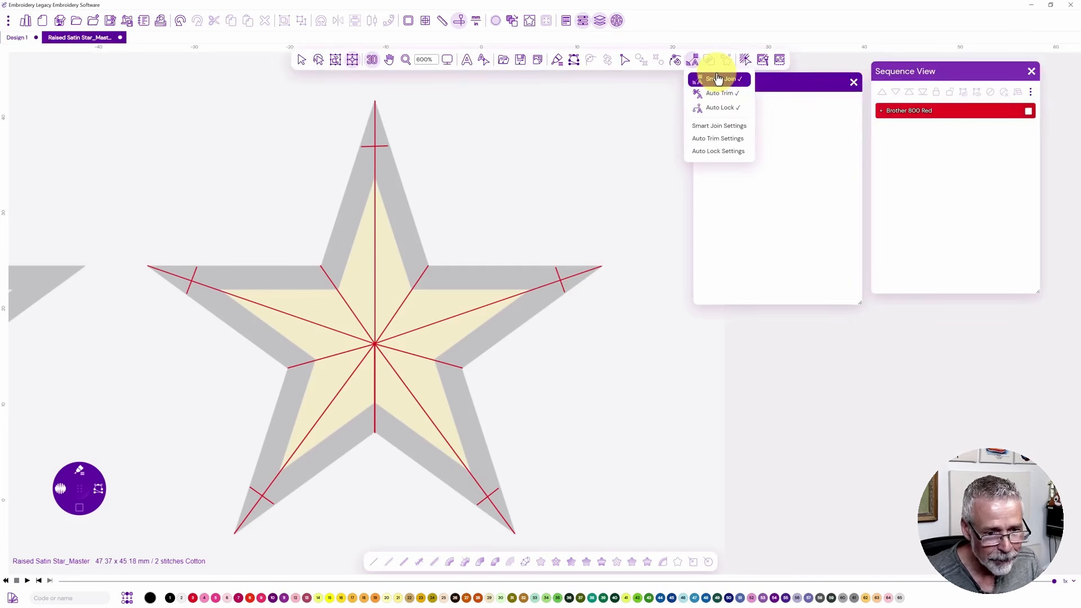
{"action": "left_click", "coordinate": [713, 80]}
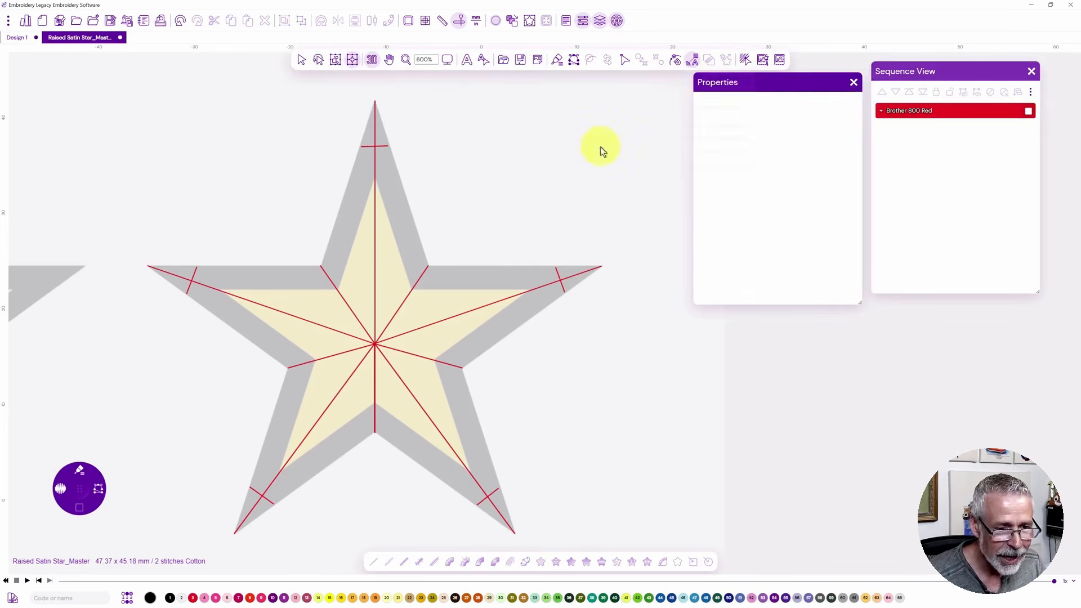
Disable Automatically Split New Satin Paths in the Behaviour settings and close the settings.
{"action": "left_click", "coordinate": [8, 20]}
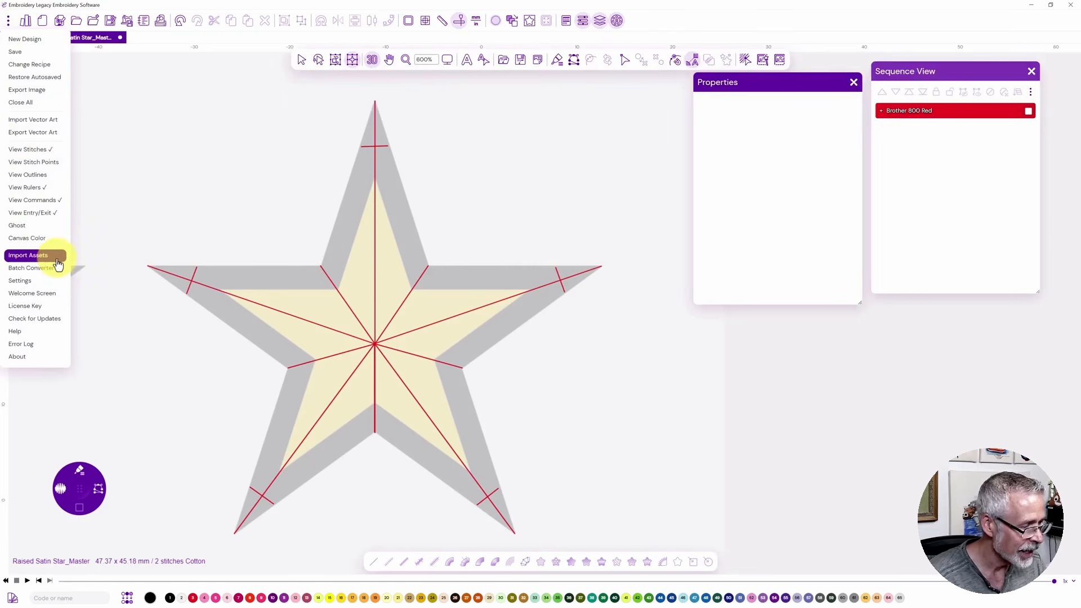
{"action": "left_click", "coordinate": [34, 281]}
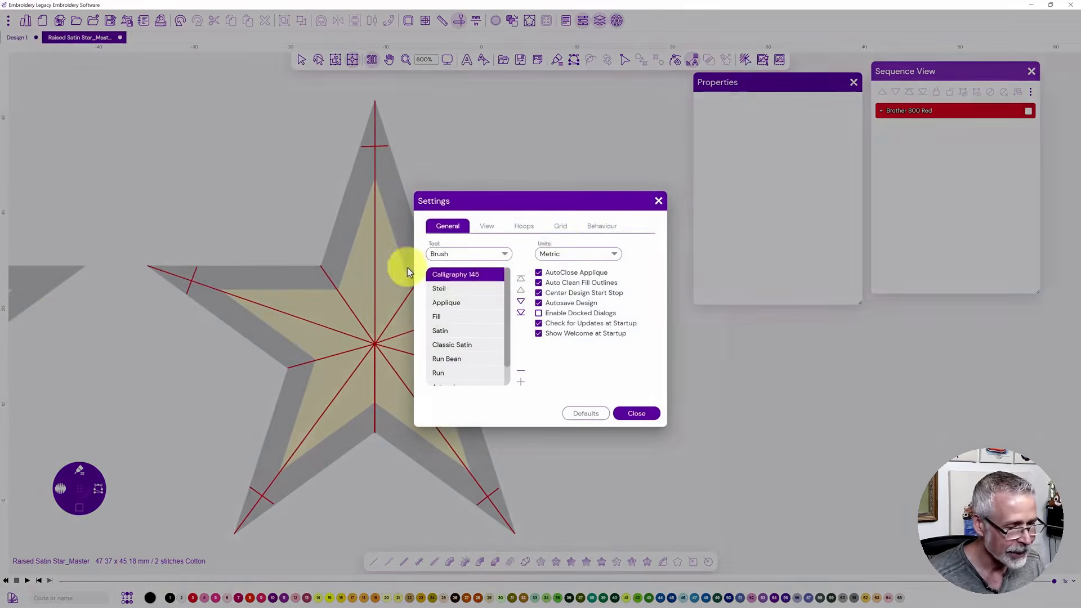
{"action": "left_click", "coordinate": [600, 226]}
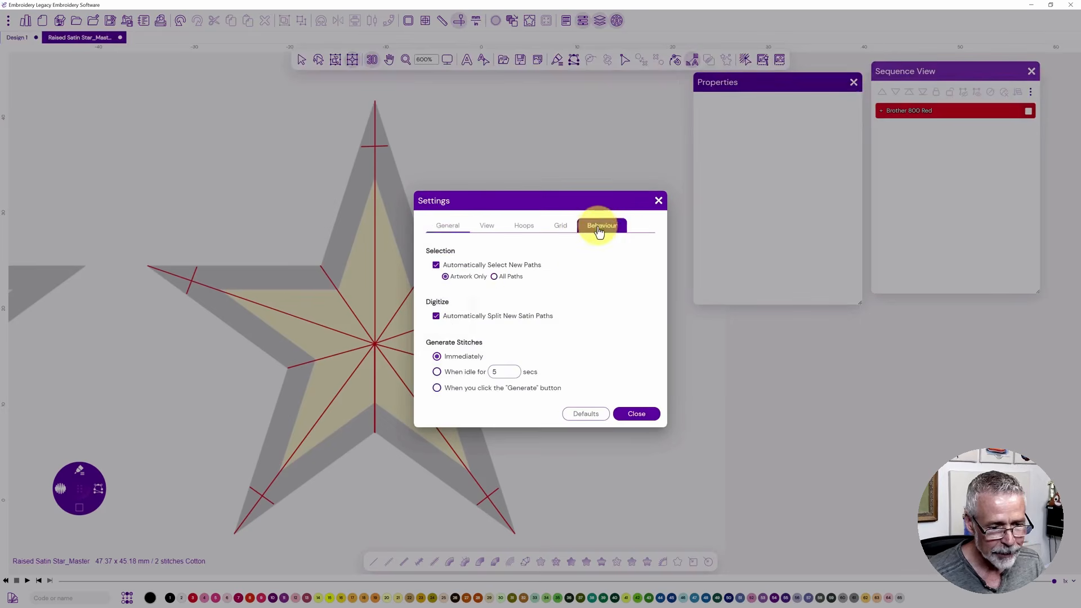
{"action": "left_click", "coordinate": [437, 317]}
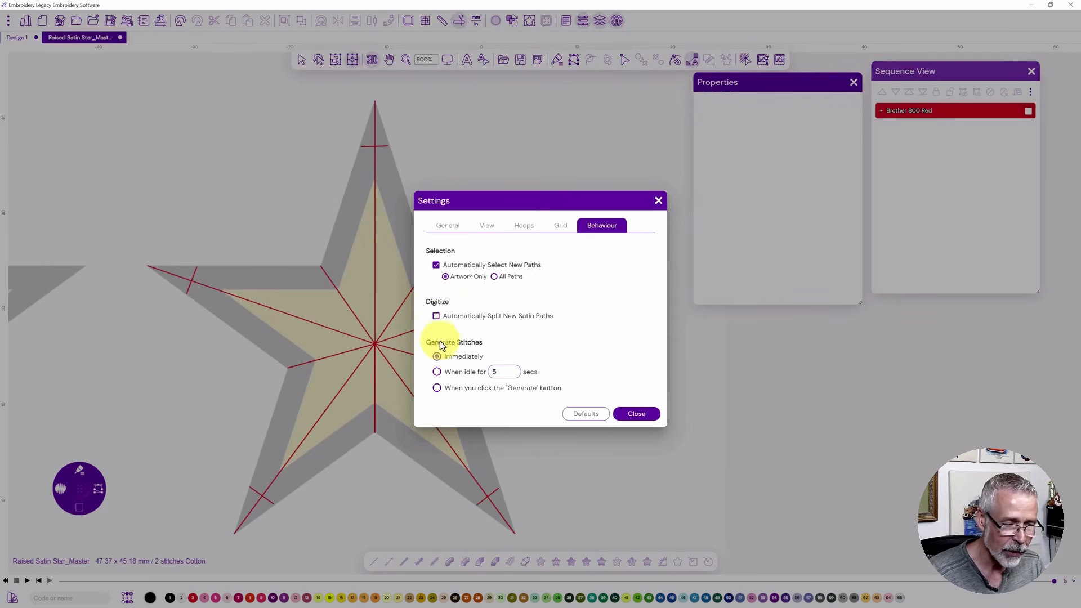
{"action": "left_click", "coordinate": [639, 417]}
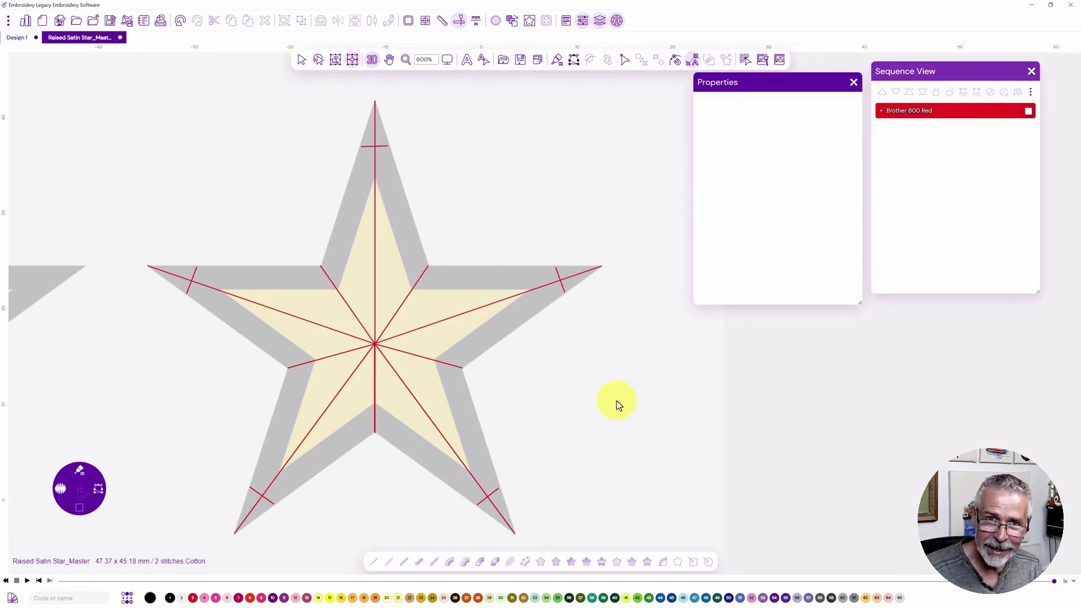
Draw a lime green run path with 4.5 mm stitch length from the lower-right arm through the star's centre to the upper-left arm.
{"action": "mouse_move", "coordinate": [84, 471]}
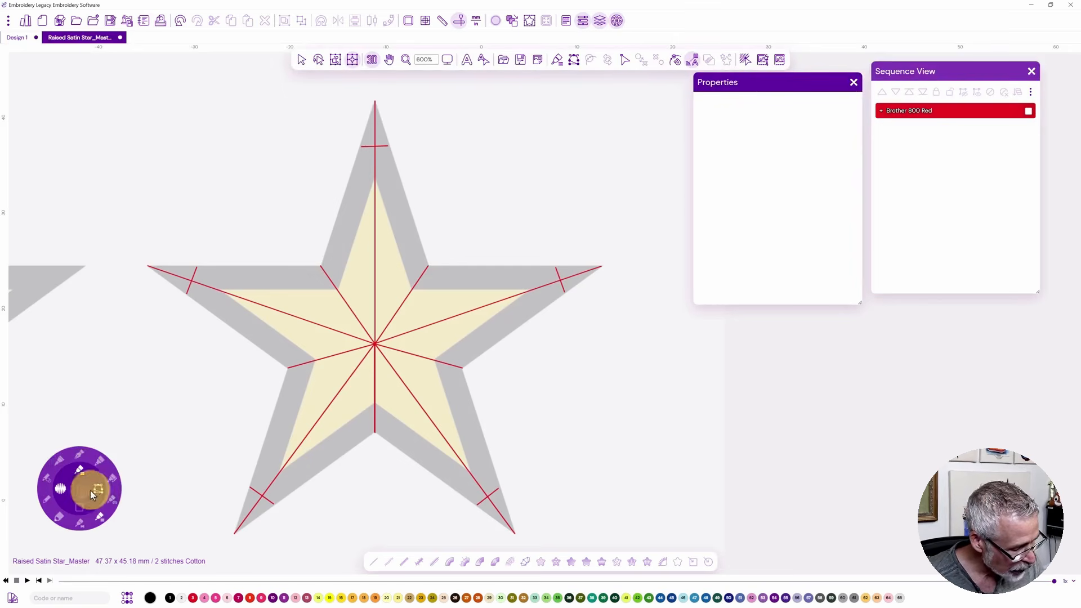
{"action": "left_click", "coordinate": [50, 505]}
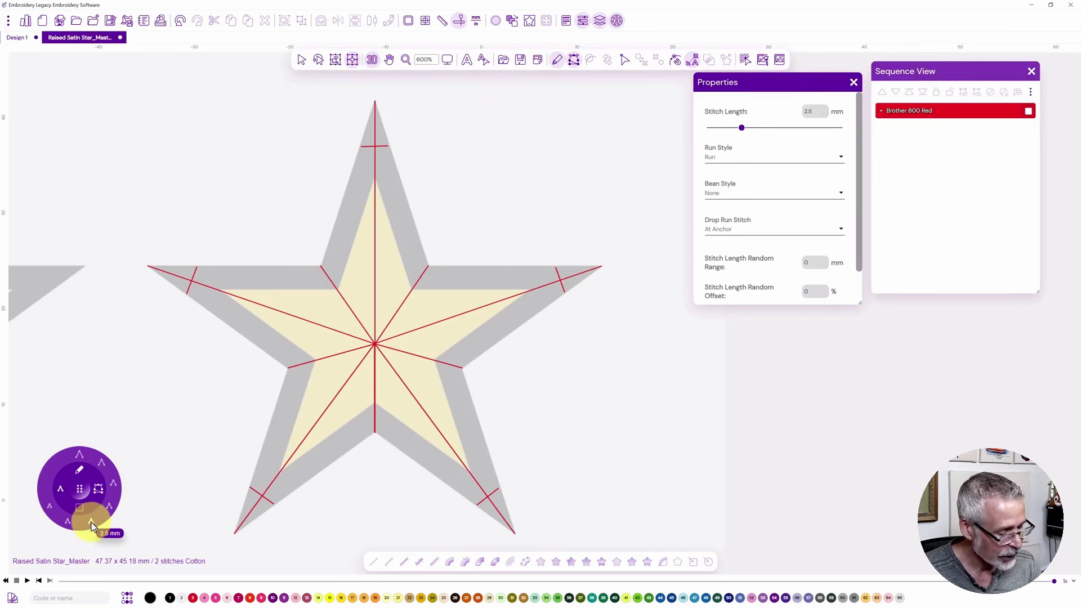
{"action": "left_click_drag", "start_coordinate": [93, 528], "coordinate": [103, 467]}
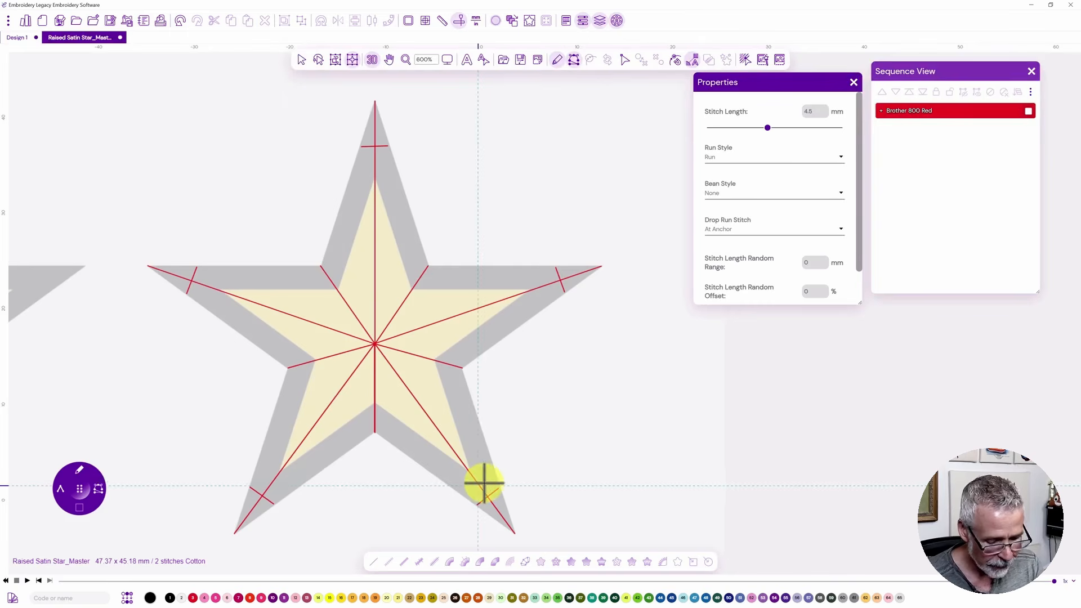
{"action": "left_click", "coordinate": [637, 598]}
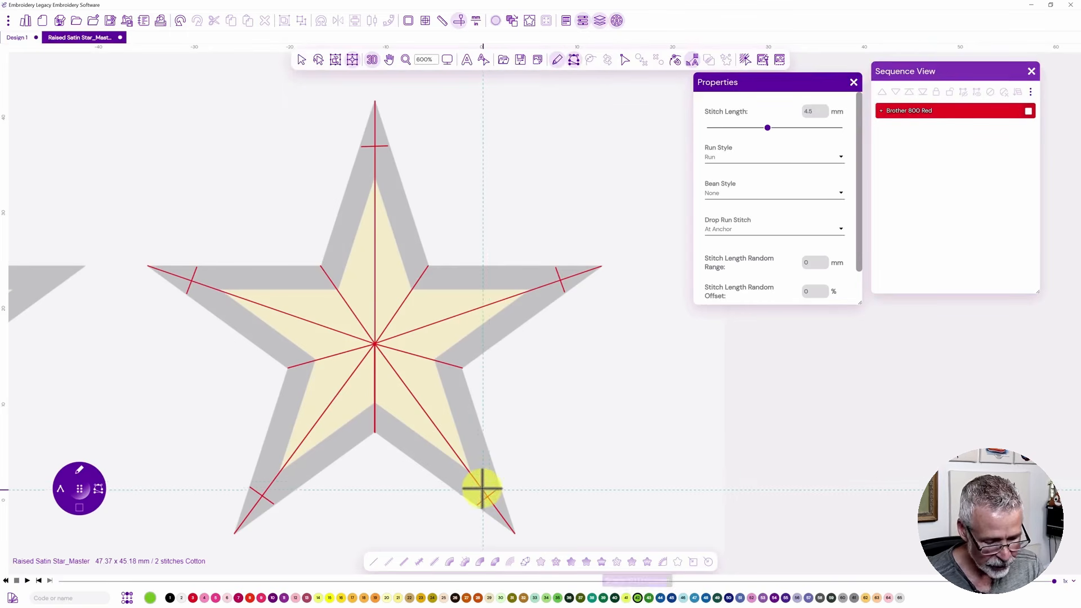
{"action": "left_click", "coordinate": [481, 487]}
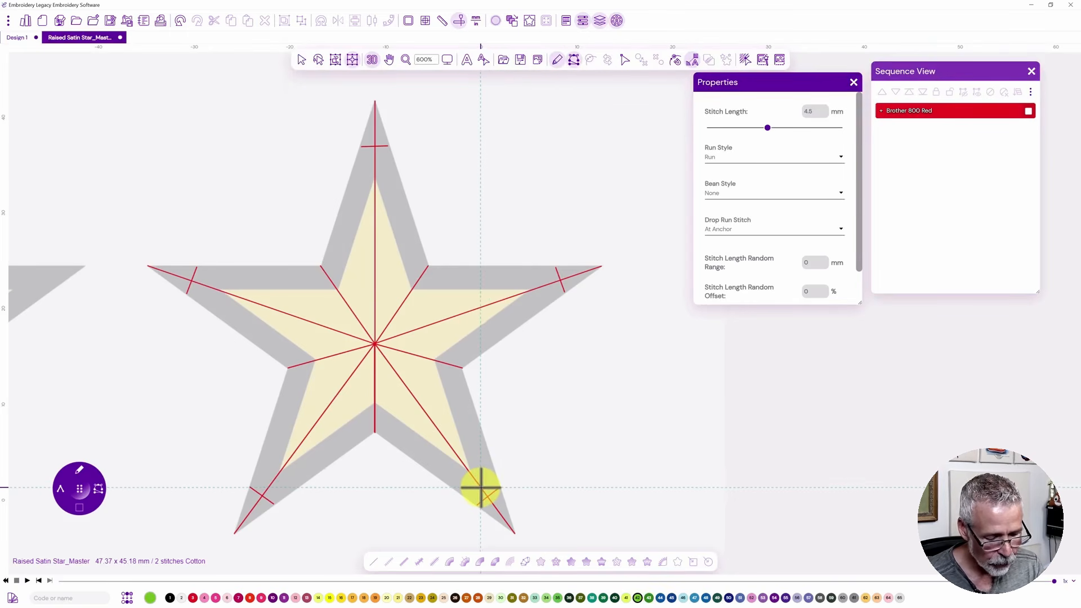
{"action": "left_click", "coordinate": [454, 440]}
{"action": "left_click", "coordinate": [374, 344]}
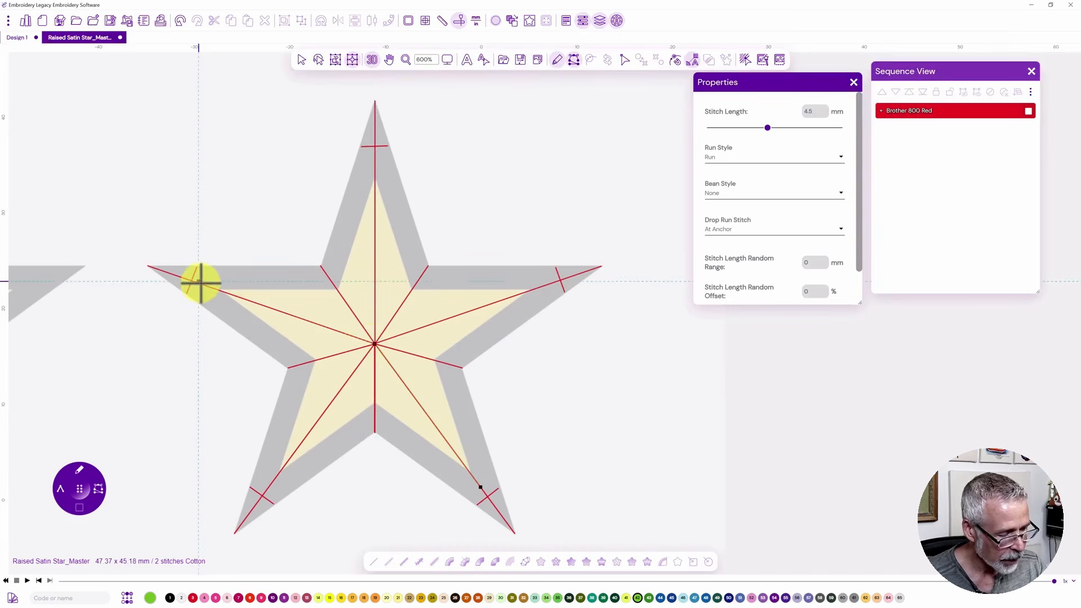
{"action": "left_click", "coordinate": [201, 284]}
{"action": "key", "text": "Return"}
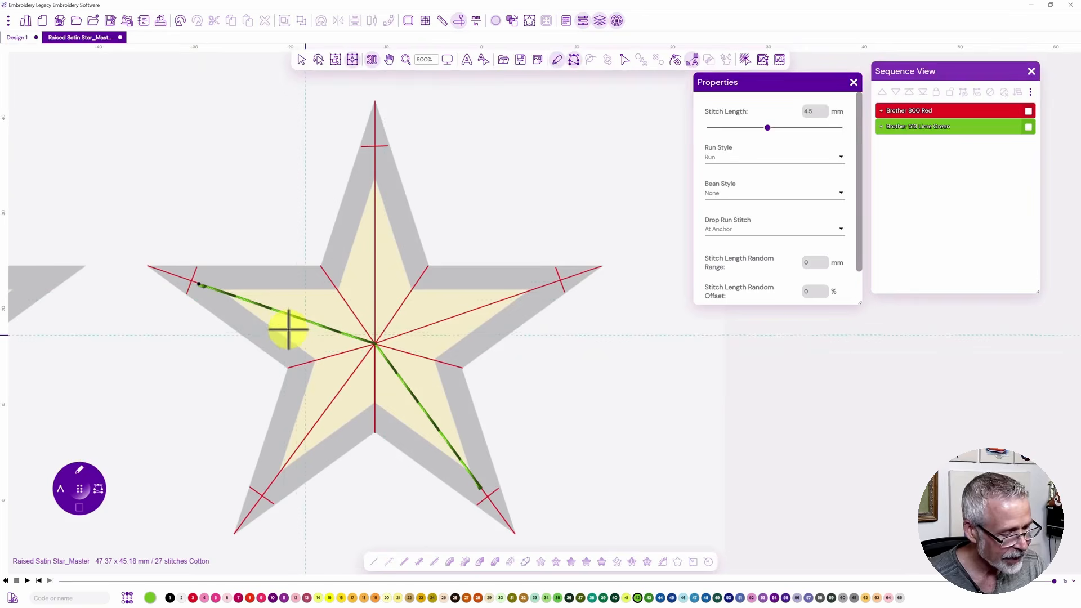
Set up the Steil brush with a narrower stitch width, 0.2 mm density and no Contour underlay.
{"action": "left_click", "coordinate": [79, 471]}
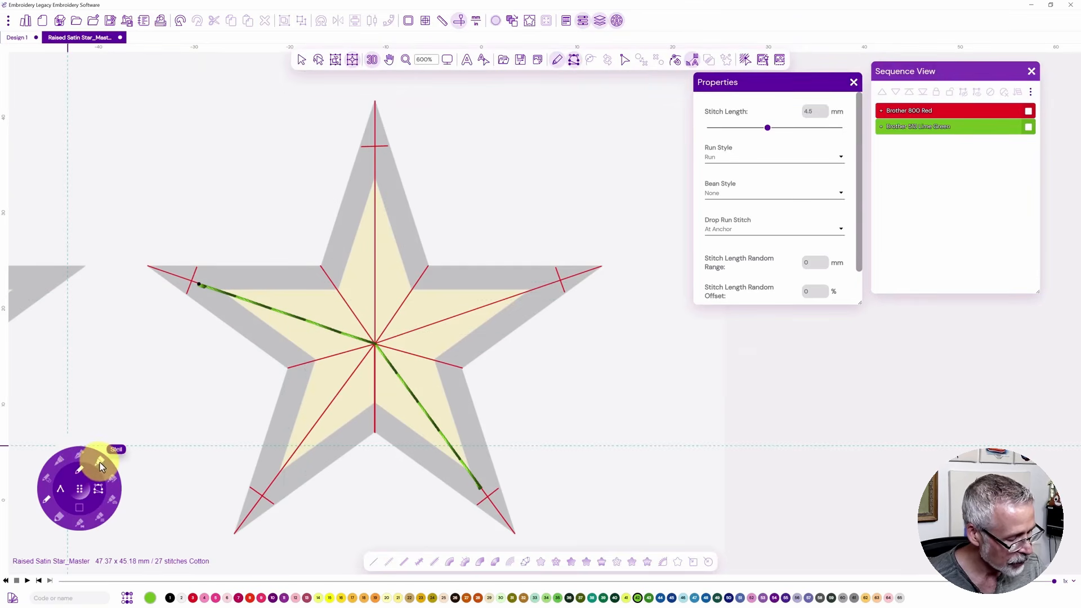
{"action": "left_click", "coordinate": [99, 462]}
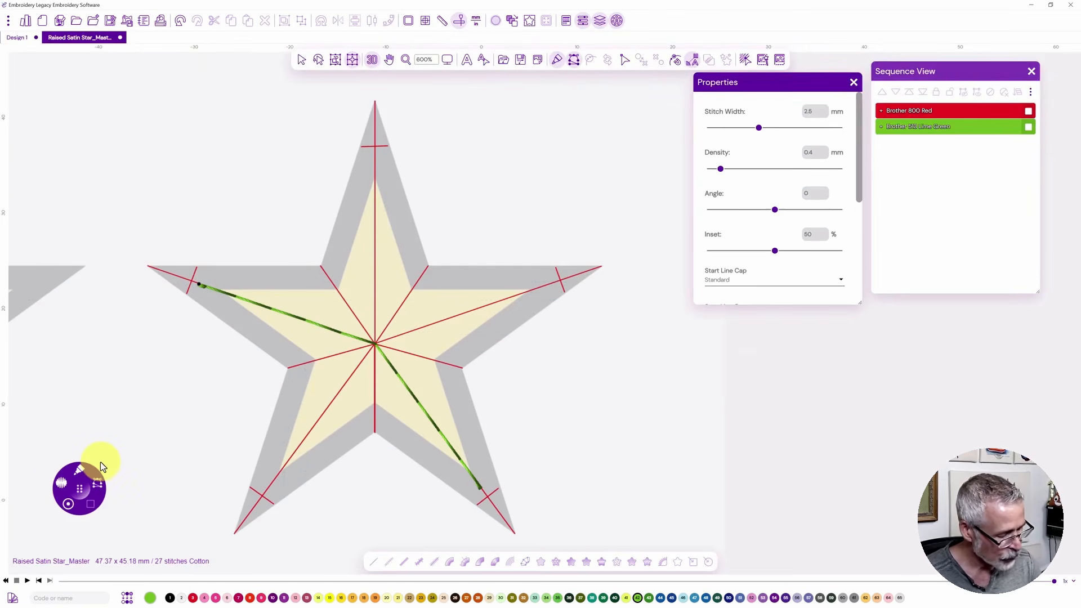
{"action": "left_click", "coordinate": [69, 497]}
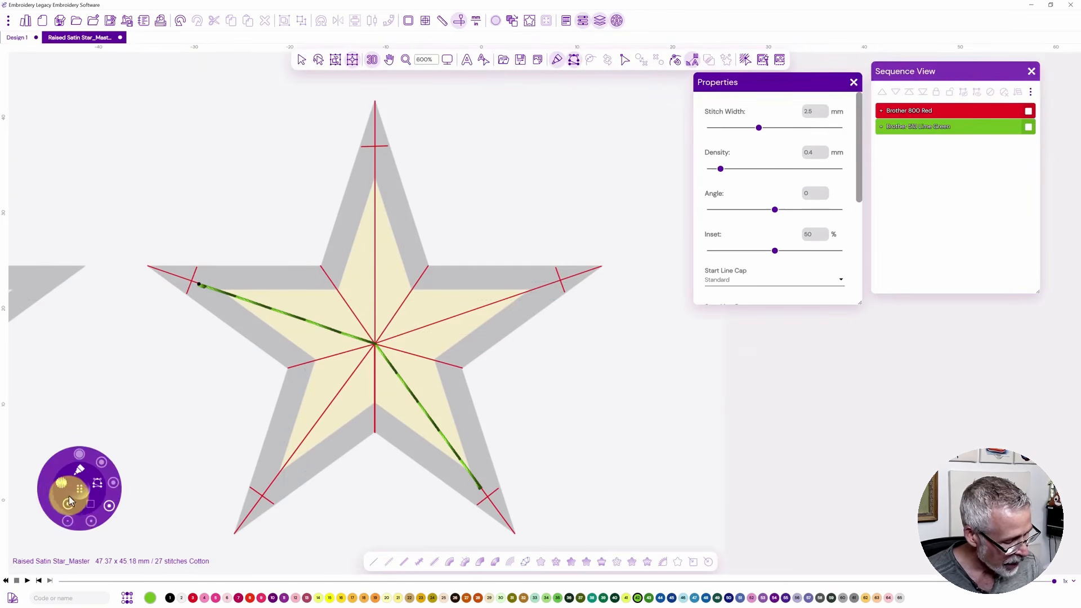
{"action": "left_click", "coordinate": [91, 521]}
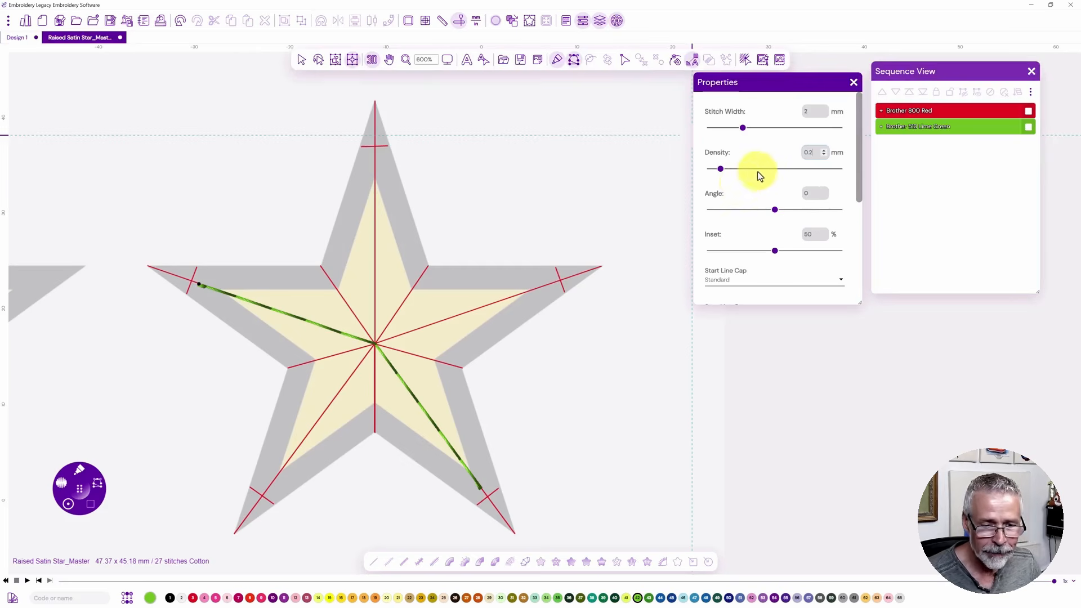
{"action": "scroll", "coordinate": [758, 180], "scroll_direction": "down", "scroll_amount": 3}
{"action": "scroll", "coordinate": [740, 224], "scroll_direction": "down", "scroll_amount": 2}
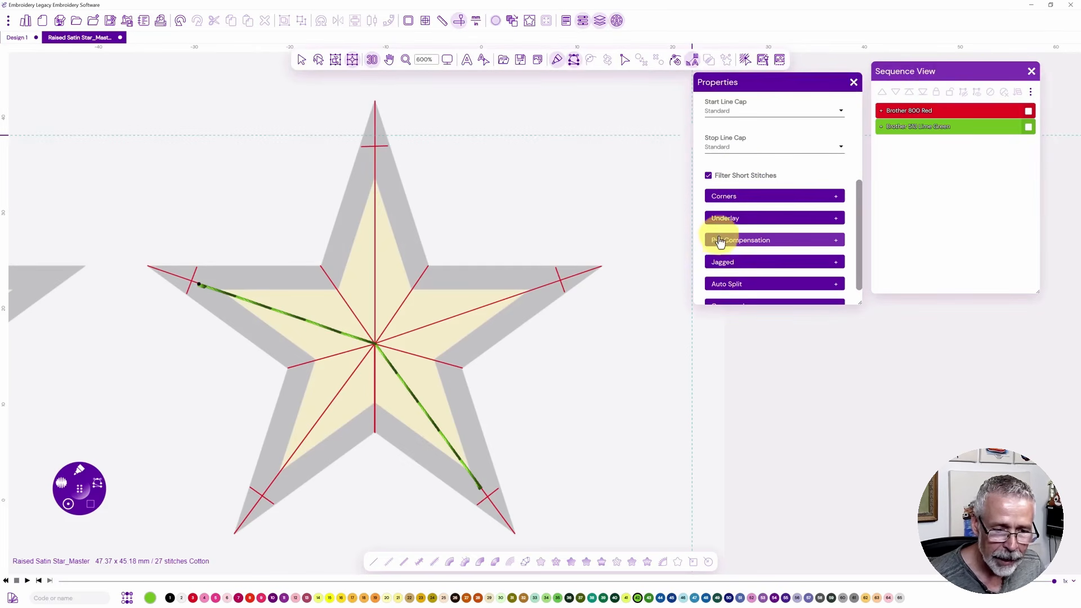
{"action": "left_click", "coordinate": [720, 221]}
{"action": "scroll", "coordinate": [718, 252], "scroll_direction": "down", "scroll_amount": 1}
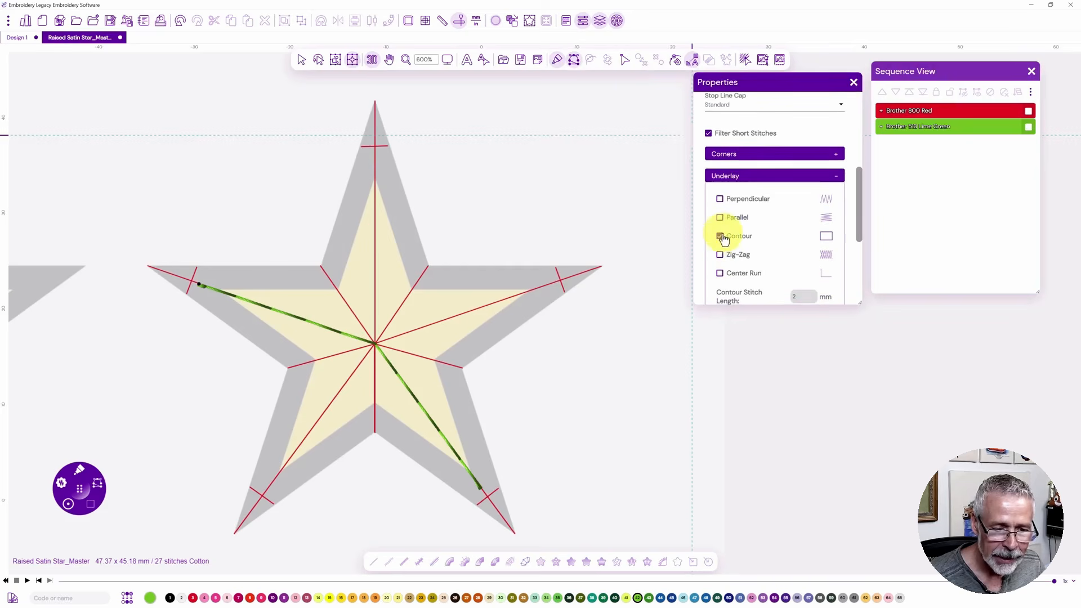
{"action": "left_click", "coordinate": [721, 238]}
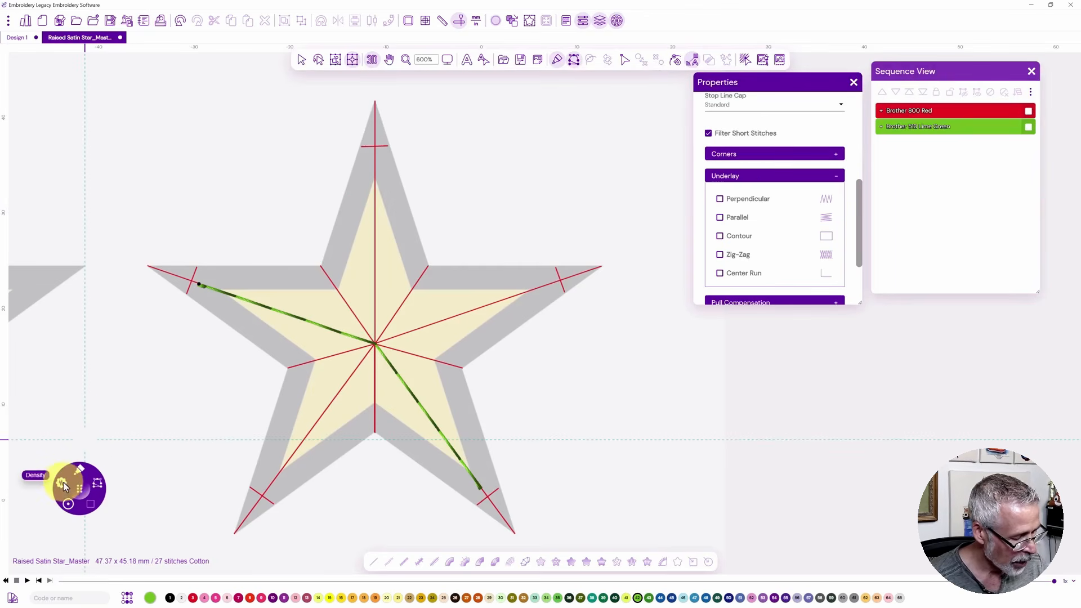
Draw a steil path from the upper-left arm's cross mark to just short of the star's centre and turn off the 3D view.
{"action": "left_click", "coordinate": [192, 280]}
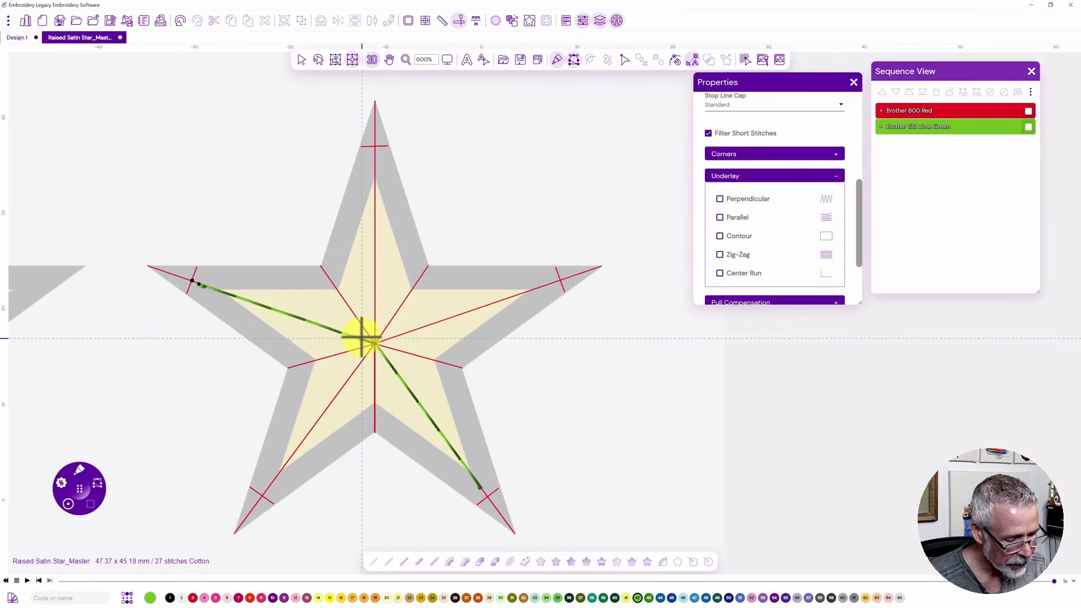
{"action": "left_click", "coordinate": [363, 335]}
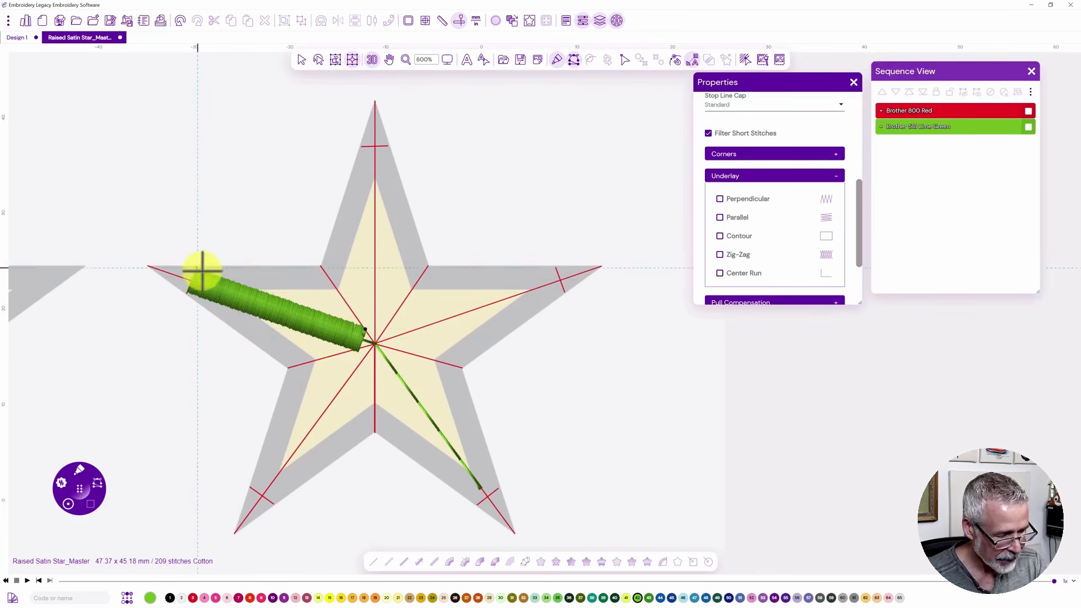
{"action": "left_click", "coordinate": [369, 67]}
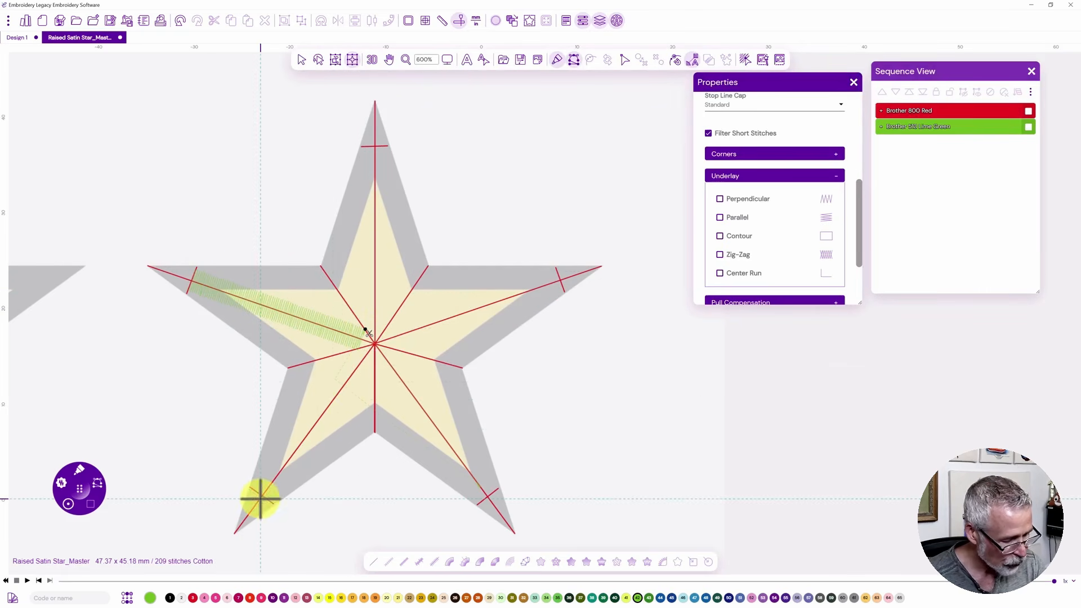
Draw a run path from the star's centre to near the lower-left arm's cross mark and expand the lime green colour group.
{"action": "left_click", "coordinate": [83, 488]}
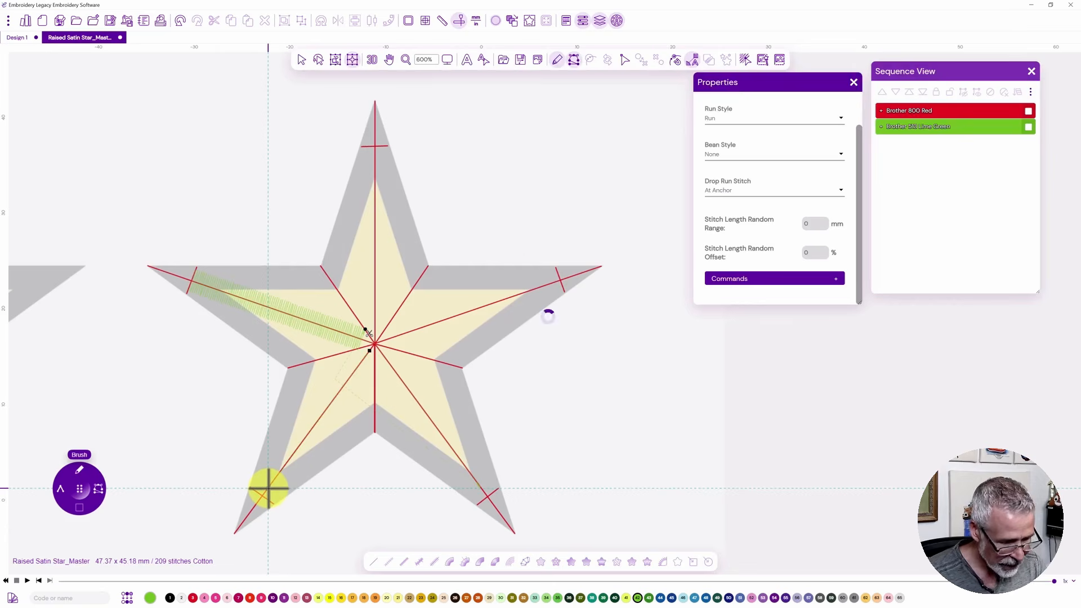
{"action": "left_click", "coordinate": [268, 488]}
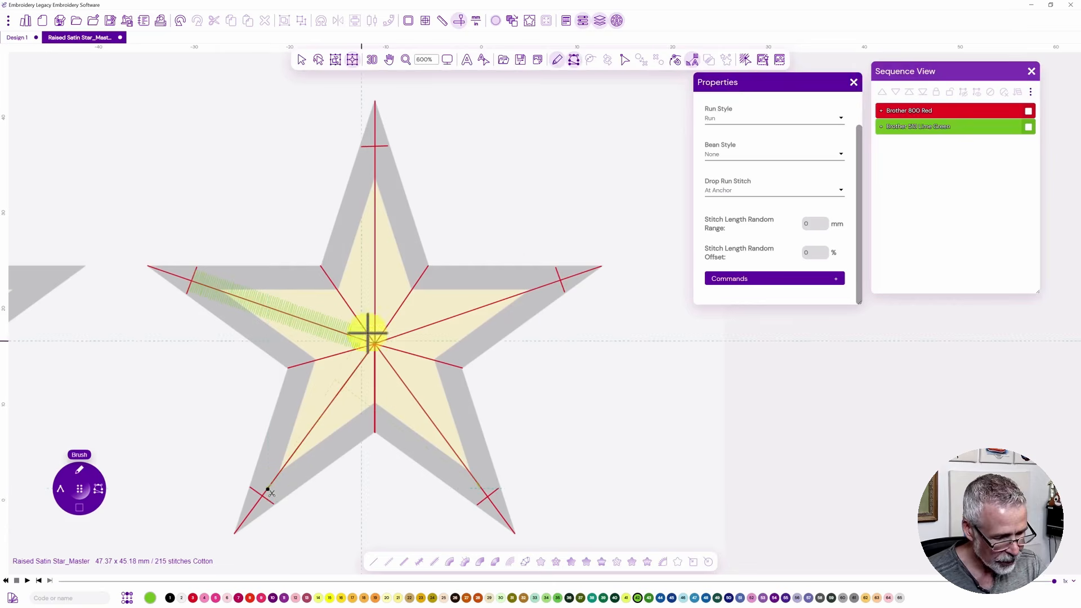
{"action": "left_click", "coordinate": [882, 128]}
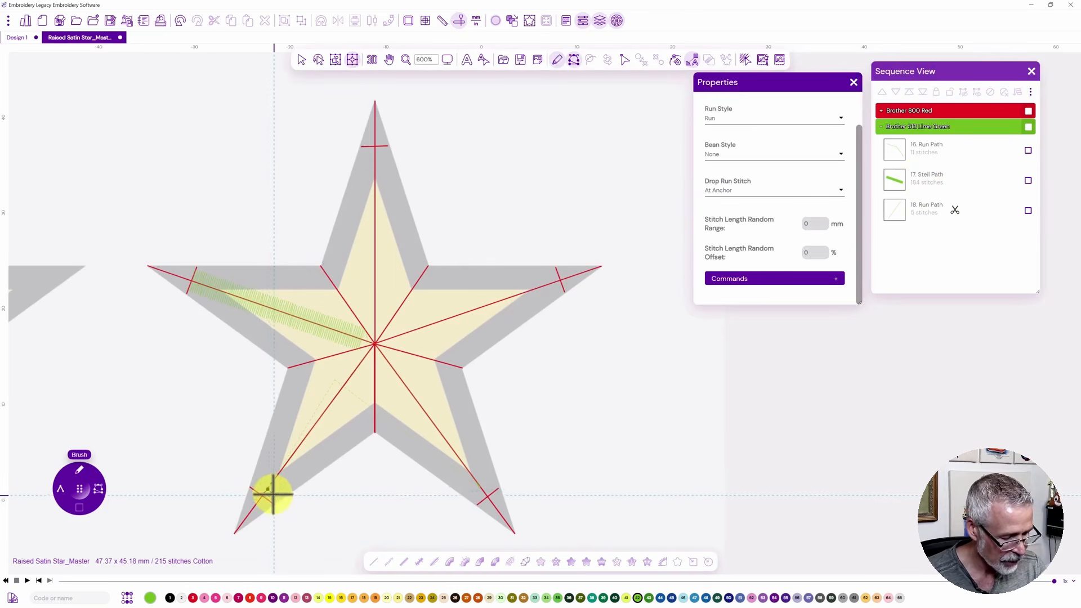
{"action": "left_click", "coordinate": [105, 487]}
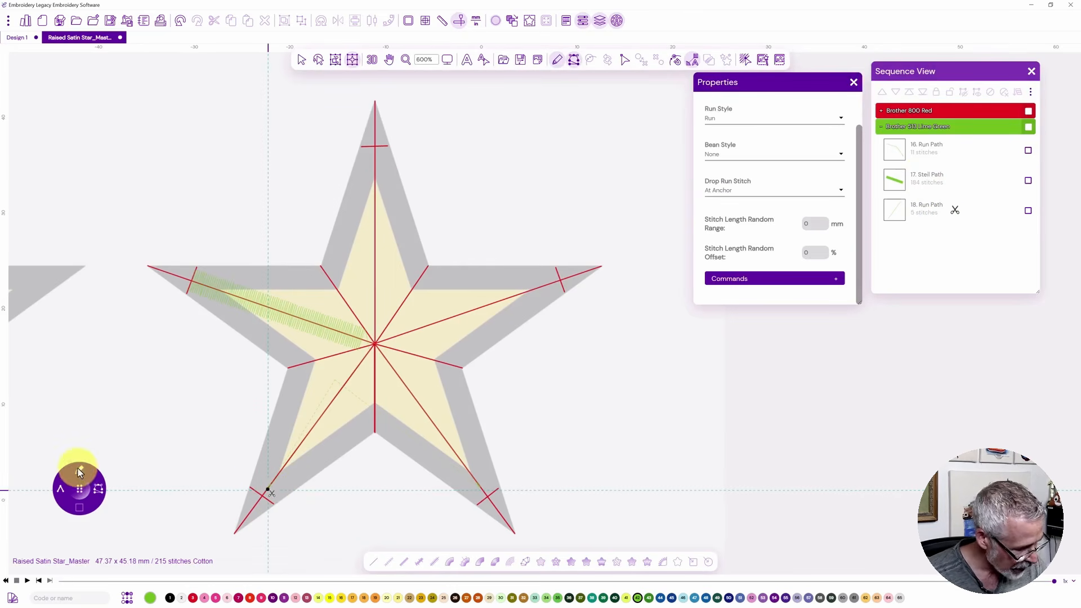
Draw a steil path from the lower-left arm's cross mark to just short of the star's centre.
{"action": "left_click", "coordinate": [100, 461]}
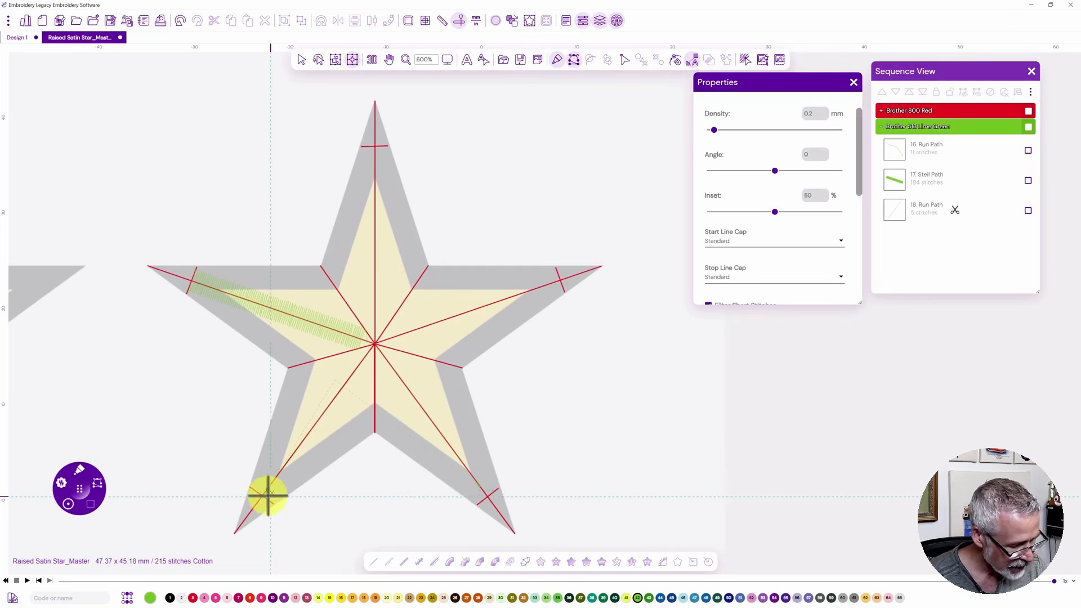
{"action": "left_click", "coordinate": [263, 495]}
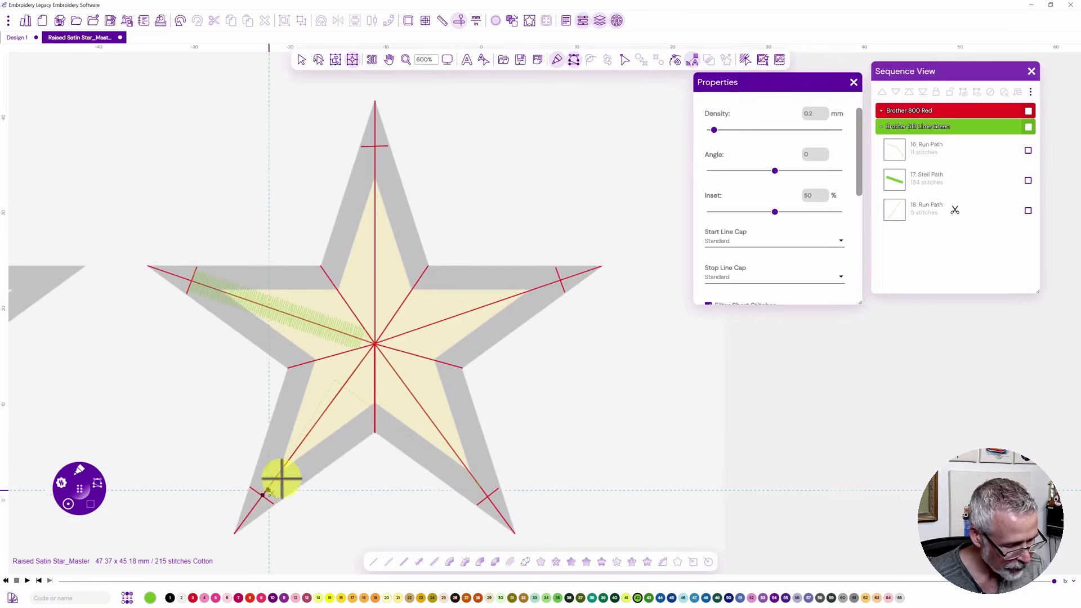
{"action": "left_click", "coordinate": [366, 355]}
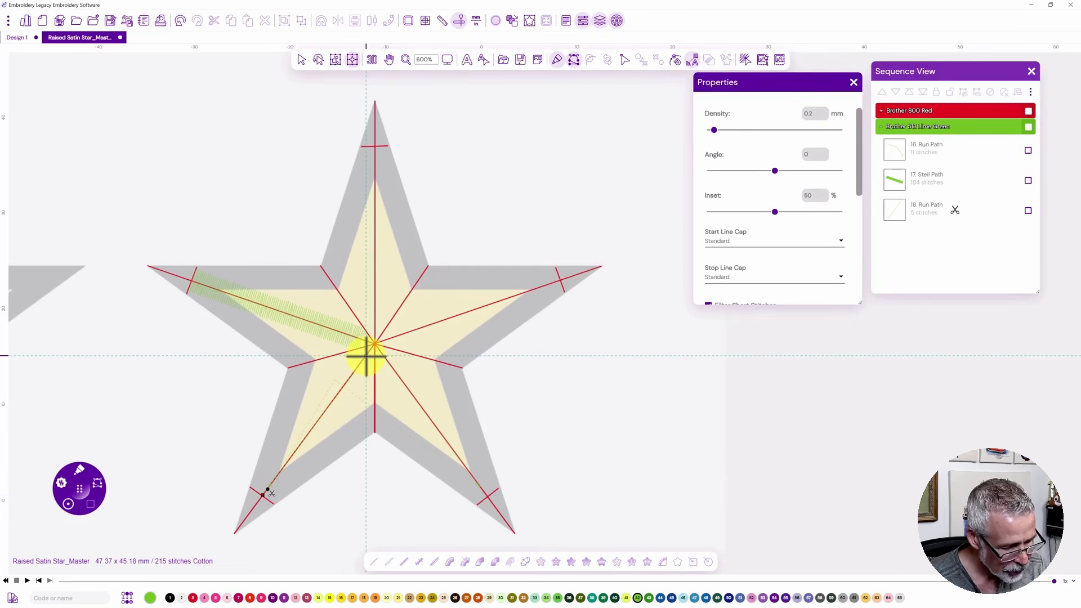
{"action": "right_click", "coordinate": [366, 352]}
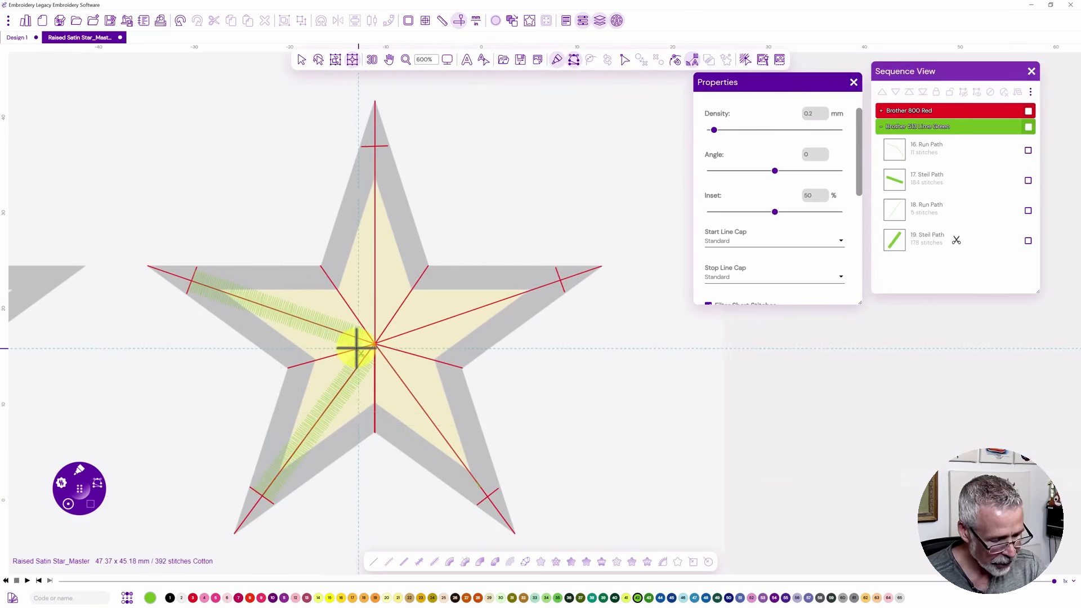
Draw a run path from the end of the lower-left padding through the star's centre to near the upper-right arm's cross mark.
{"action": "key", "text": "1"}
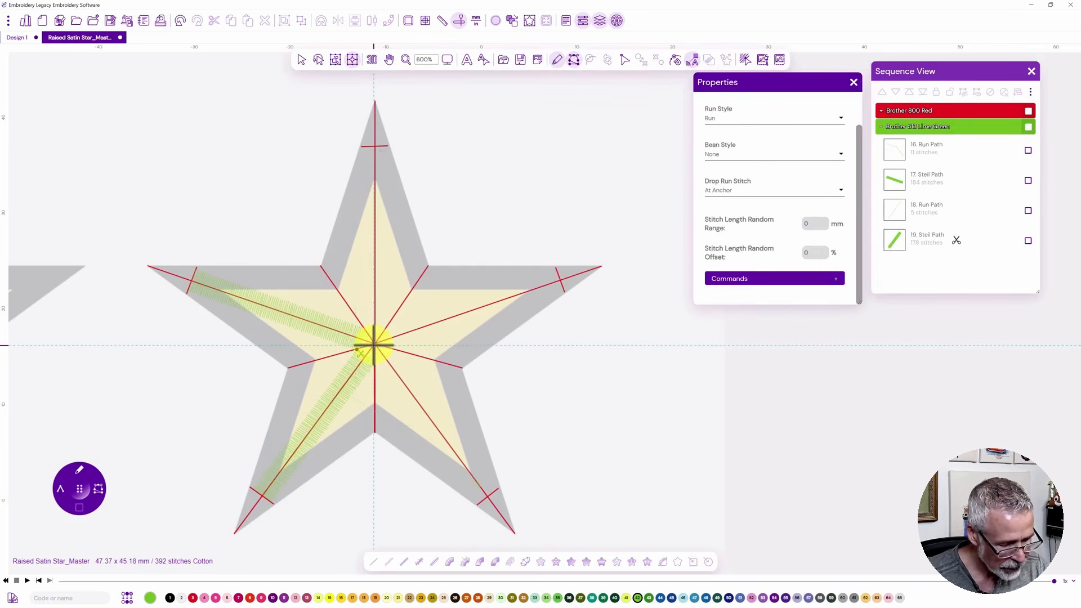
{"action": "left_click", "coordinate": [375, 343]}
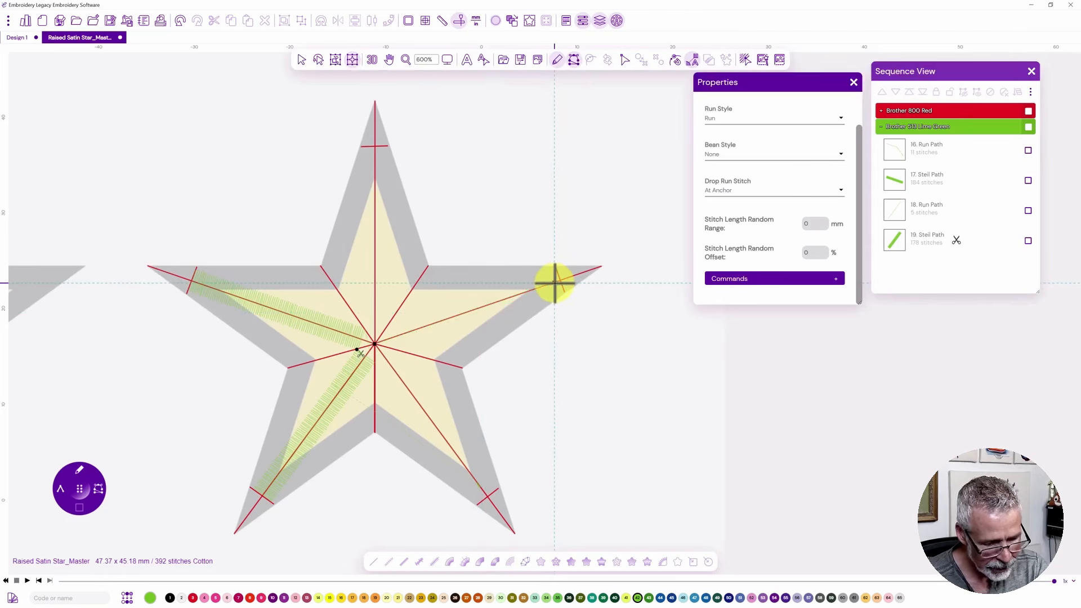
{"action": "left_click", "coordinate": [555, 282]}
{"action": "key", "text": "Return"}
Draw a steil path from the upper-right arm's cross mark to just short of the star's centre.
{"action": "left_click", "coordinate": [81, 469]}
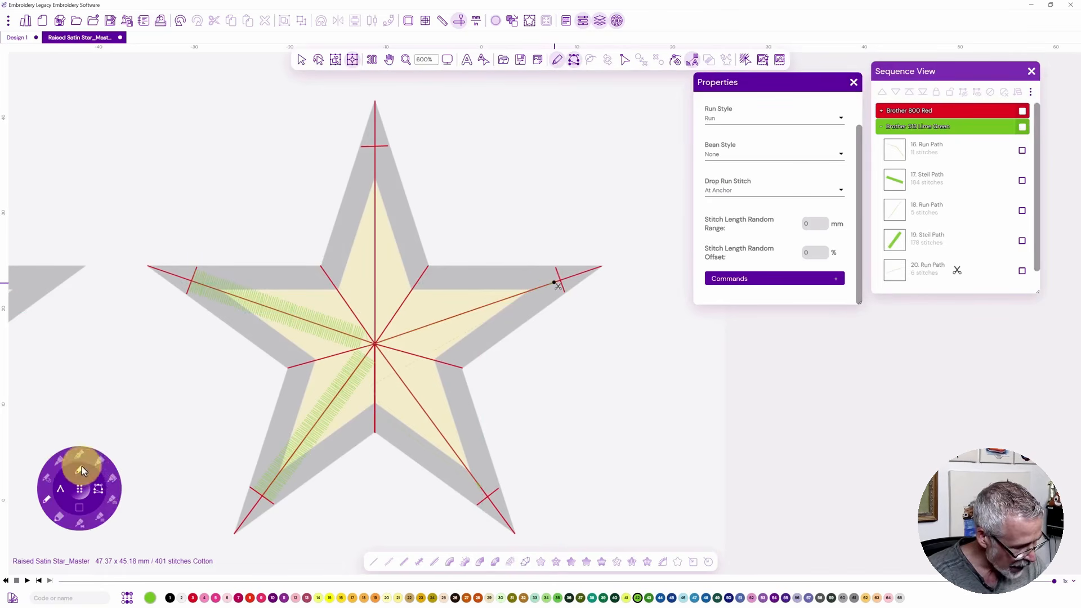
{"action": "left_click", "coordinate": [99, 462]}
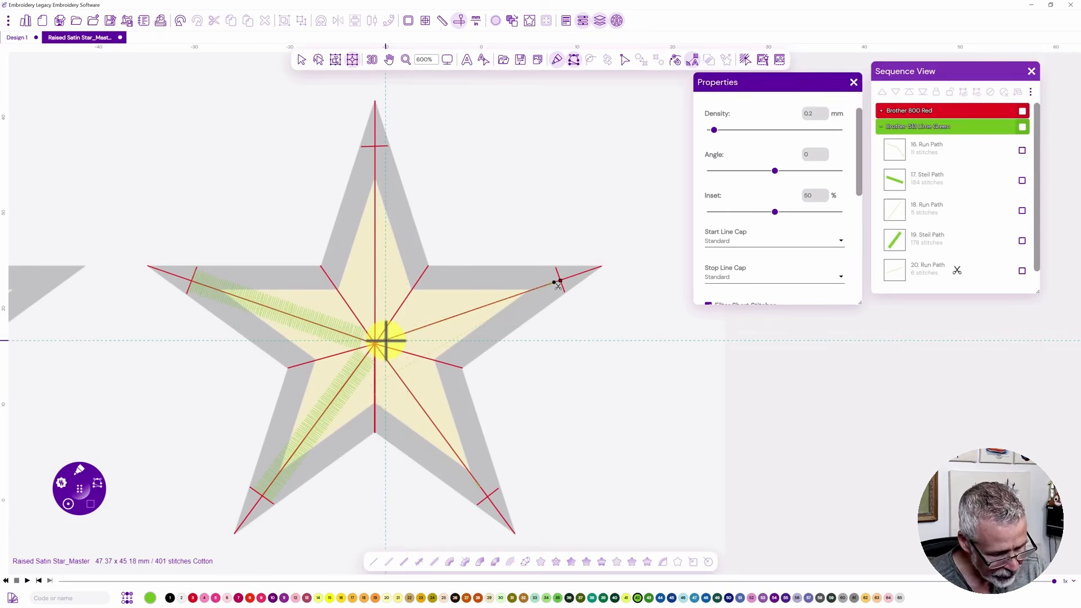
{"action": "double_click", "coordinate": [558, 283]}
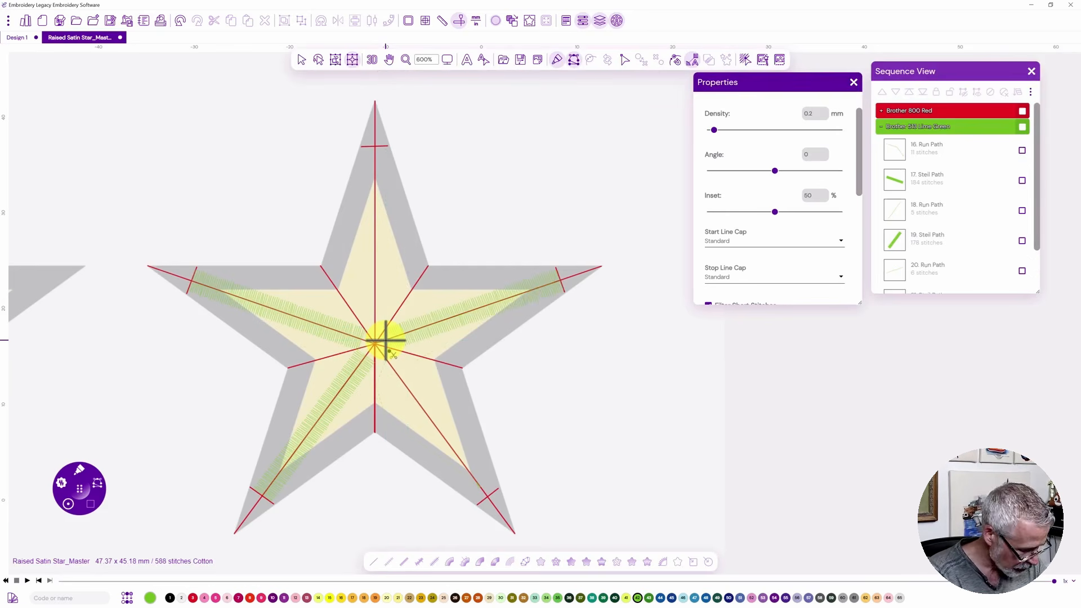
Draw a run path from the star's centre to just below the top arm's cross mark.
{"action": "key", "text": "1"}
{"action": "left_click", "coordinate": [375, 338]}
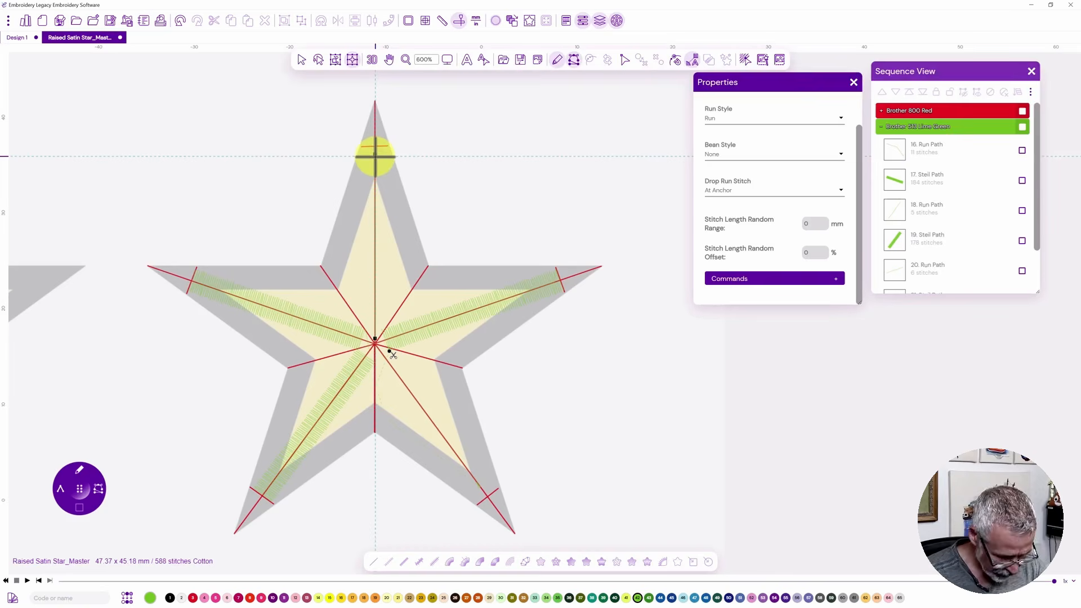
{"action": "double_click", "coordinate": [375, 155]}
Draw one steil path from the top arm's cross mark through the star's centre to the lower-right arm's cross mark.
{"action": "left_click", "coordinate": [79, 469]}
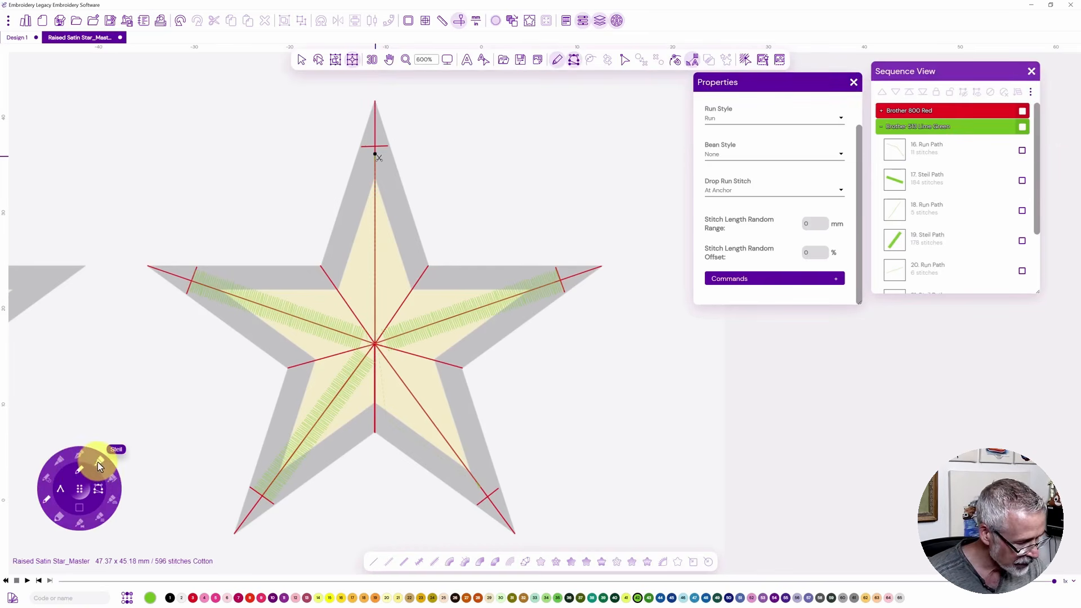
{"action": "left_click", "coordinate": [96, 462]}
{"action": "left_click", "coordinate": [375, 146]}
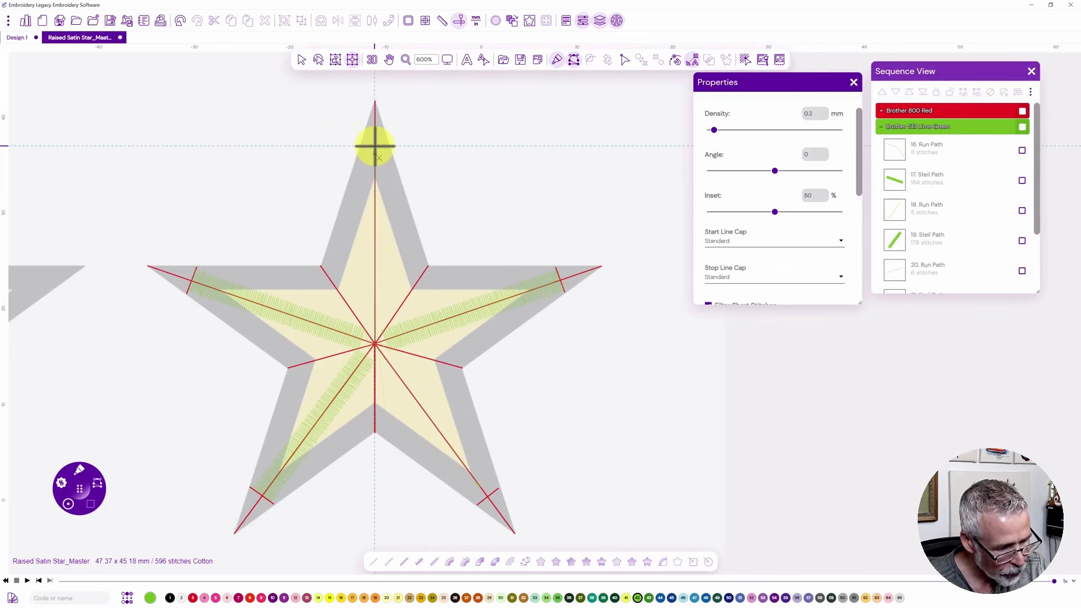
{"action": "left_click", "coordinate": [375, 338]}
{"action": "left_click", "coordinate": [486, 495]}
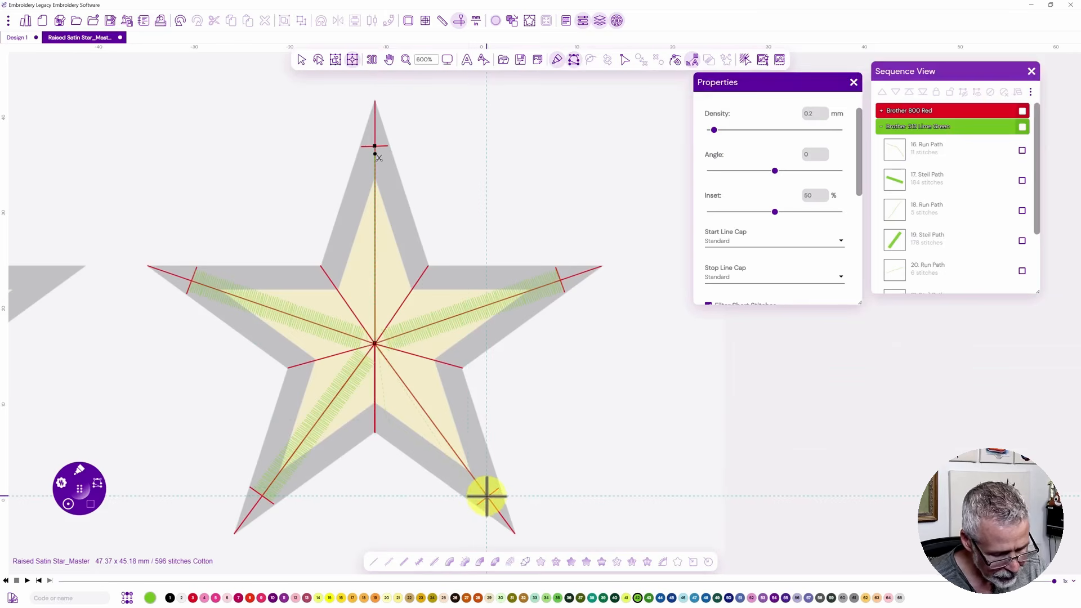
{"action": "left_click", "coordinate": [482, 493]}
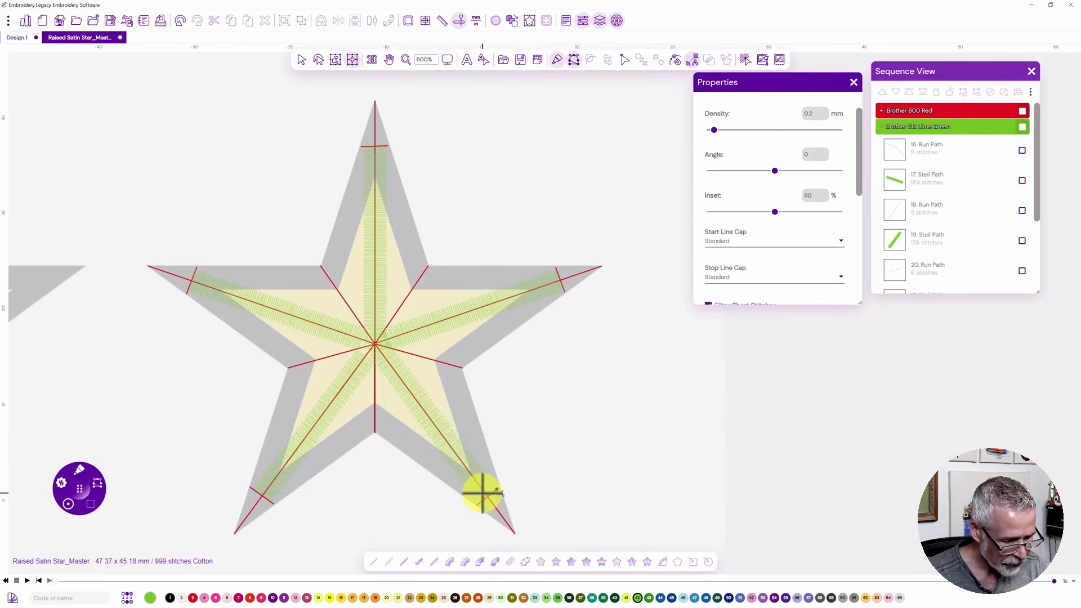
Preview the padding on all five arms in 3D and return to the flat stitch view.
{"action": "left_click", "coordinate": [371, 59]}
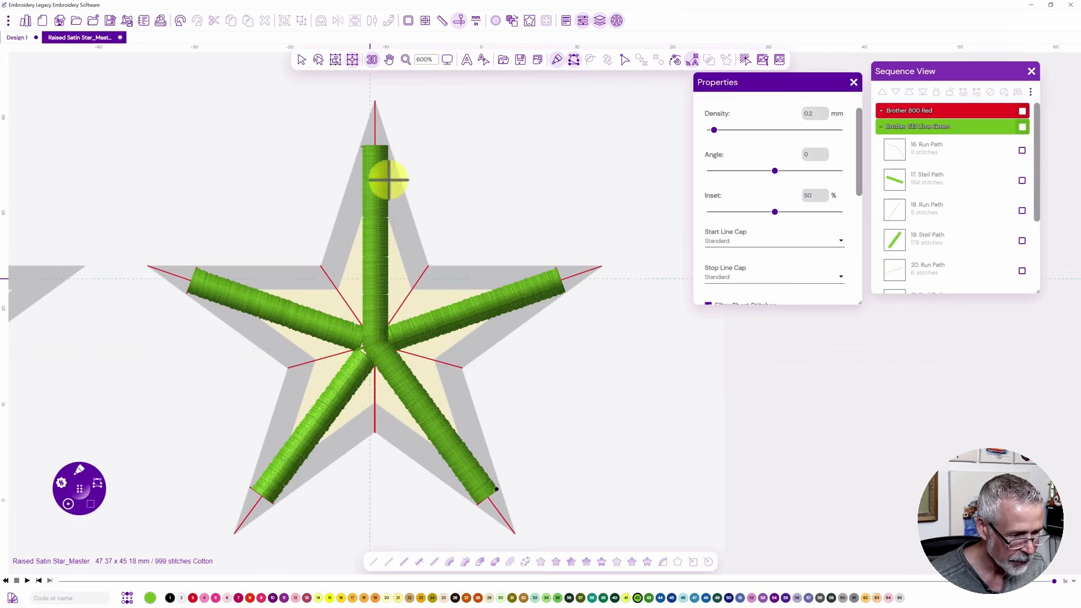
{"action": "left_click", "coordinate": [304, 64]}
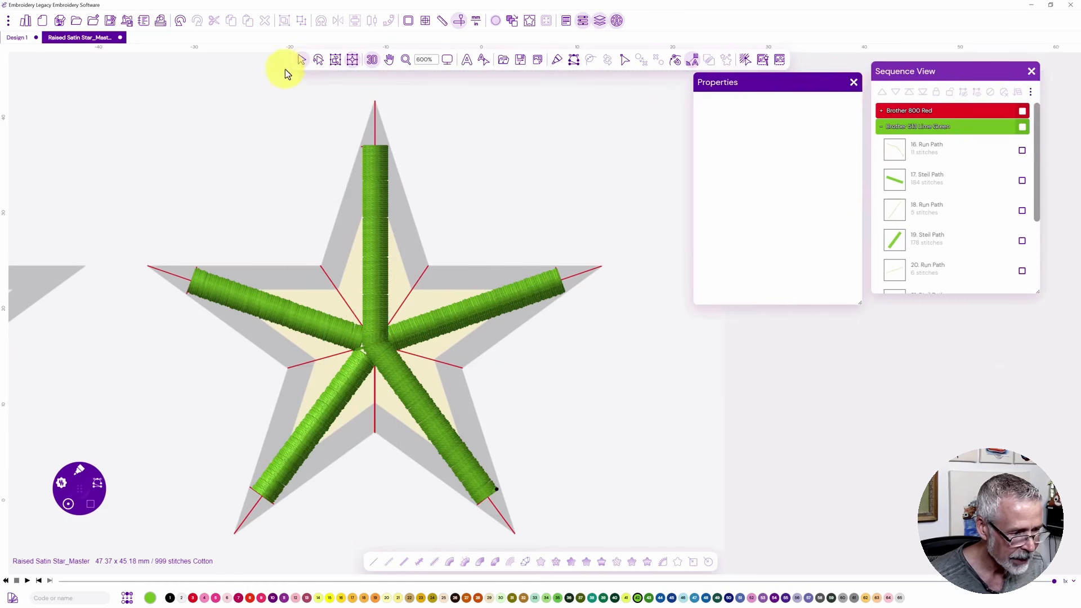
{"action": "left_click", "coordinate": [372, 60]}
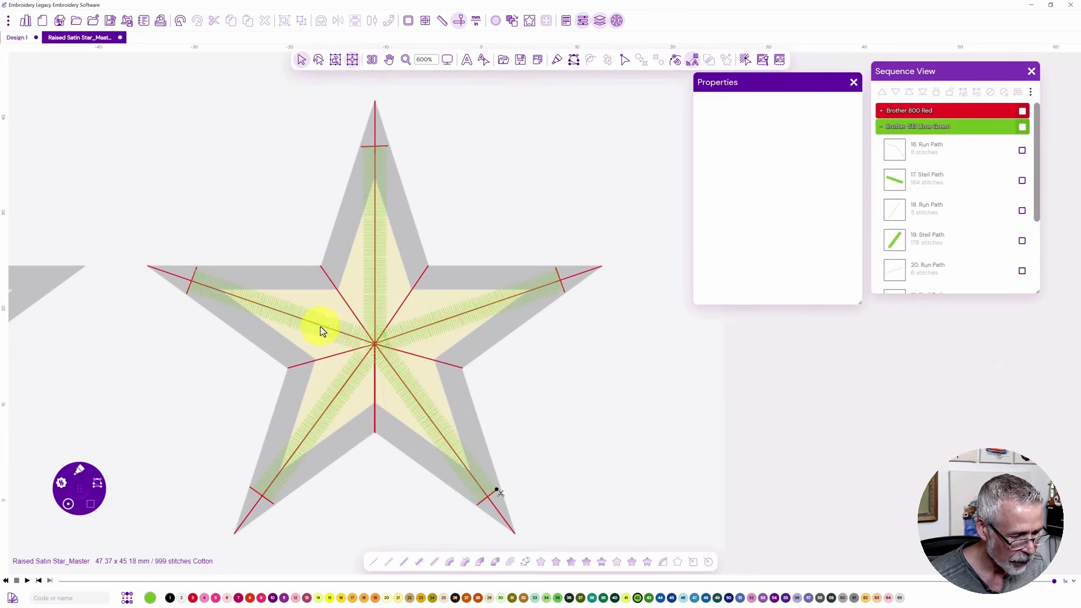
Edit the upper-left arm's steil path so its inner end node sits closer to the star's centre.
{"action": "left_click", "coordinate": [895, 181]}
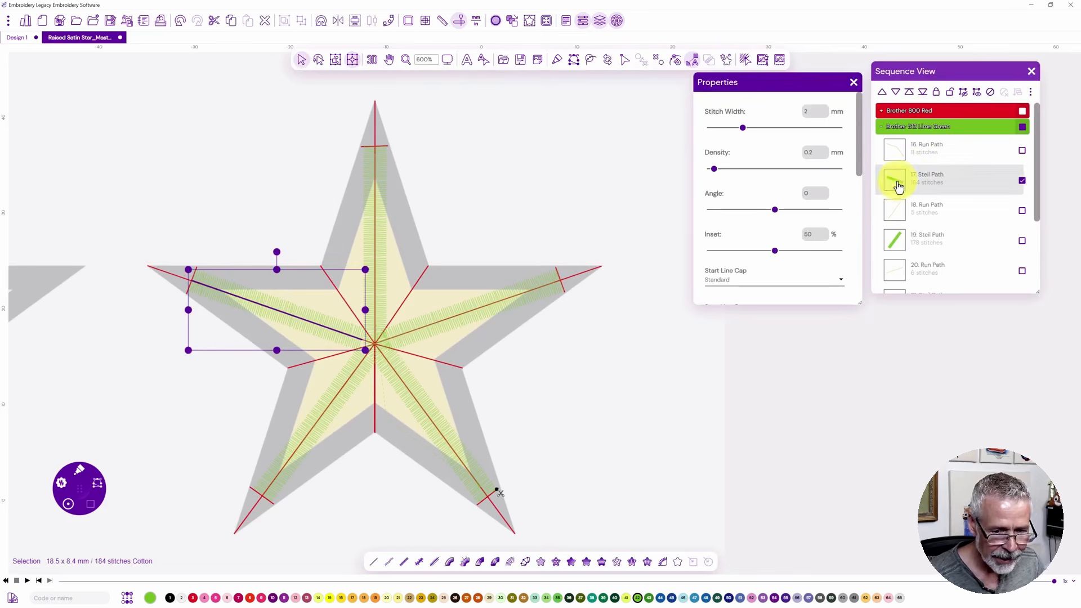
{"action": "key", "text": "n"}
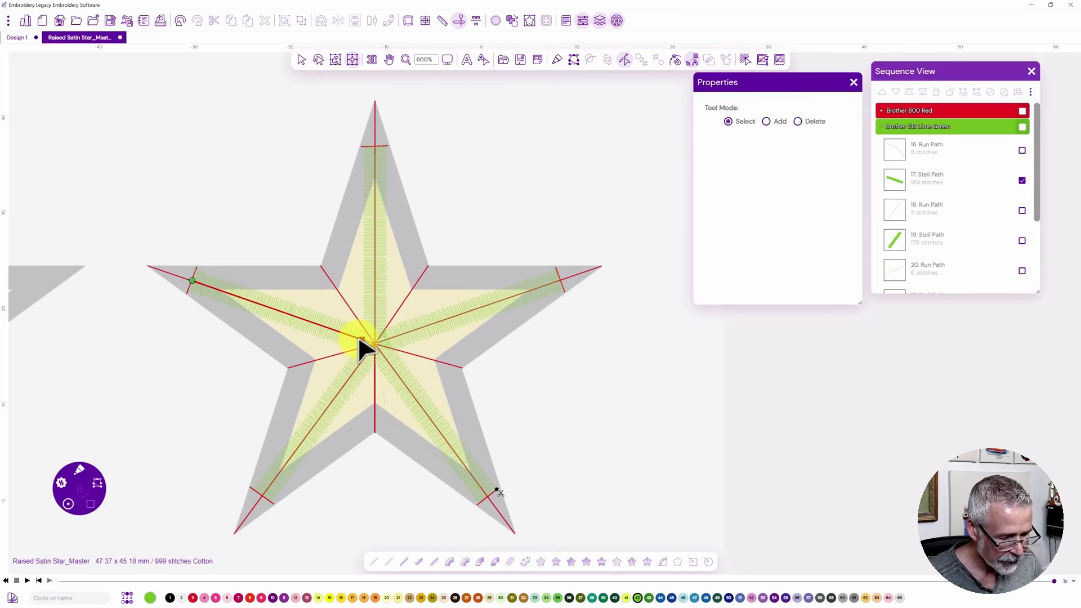
{"action": "left_click_drag", "start_coordinate": [362, 340], "coordinate": [338, 332]}
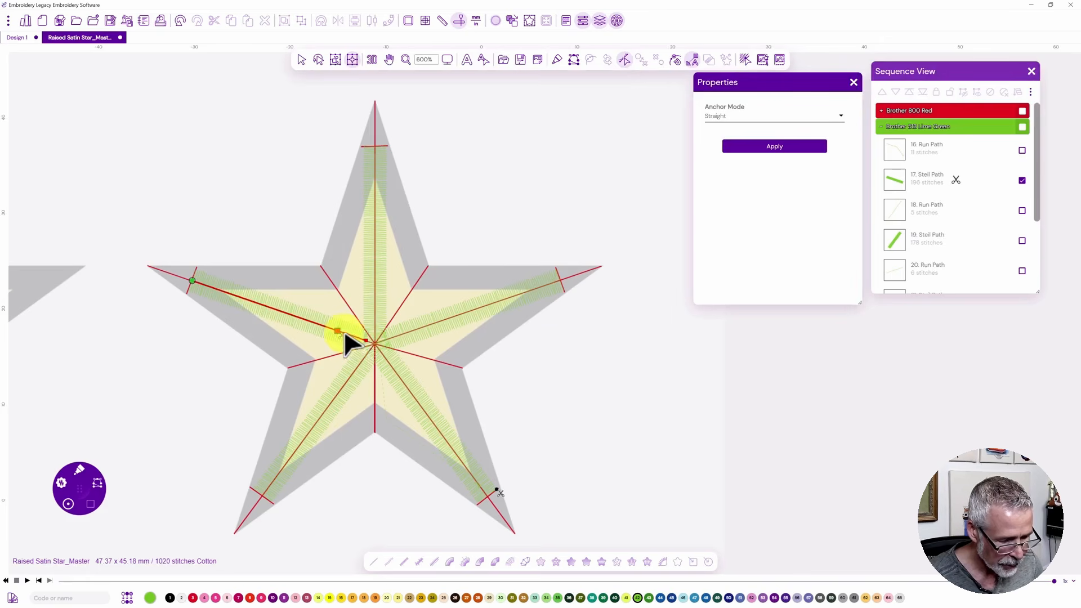
{"action": "left_click_drag", "start_coordinate": [339, 332], "coordinate": [368, 340]}
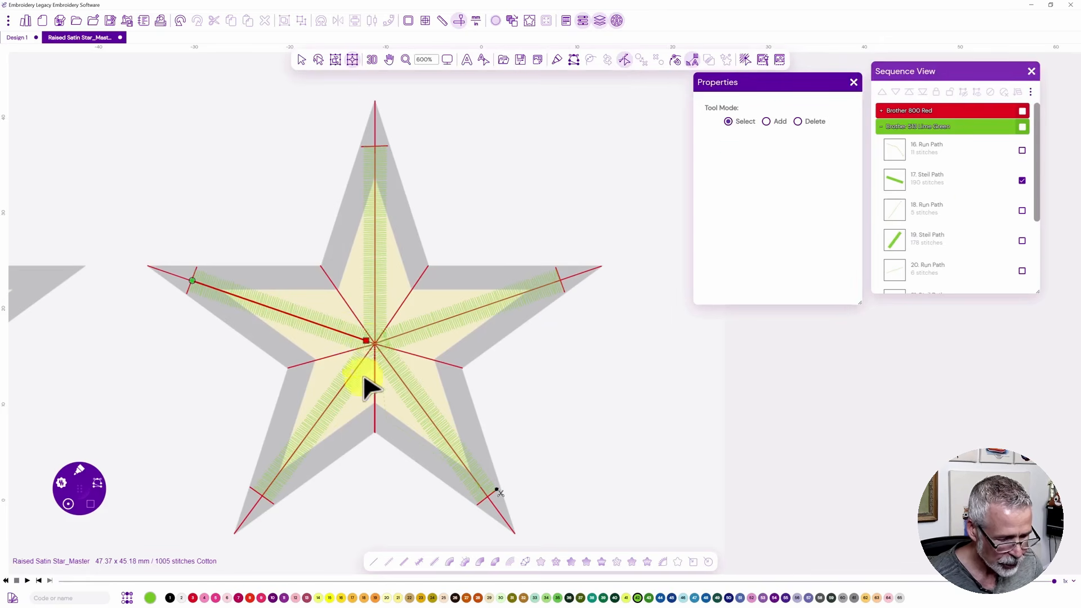
Move the inner end node of the lower-left arm's steil path closer to the star's centre.
{"action": "left_click", "coordinate": [907, 239]}
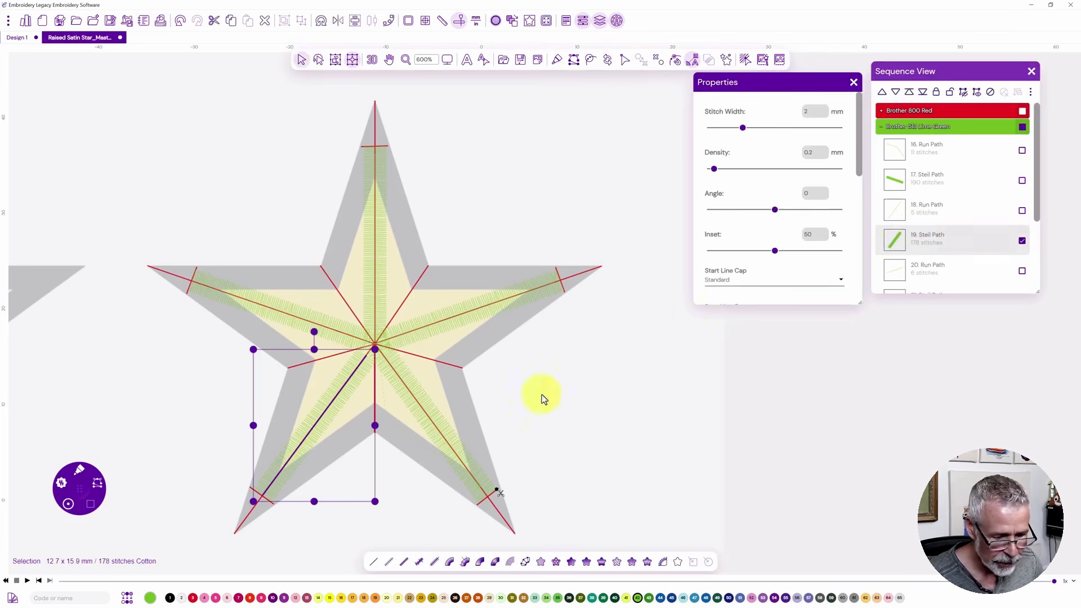
{"action": "left_click", "coordinate": [371, 363]}
{"action": "mouse_move", "coordinate": [371, 366]}
{"action": "left_mouse_down"}
{"action": "mouse_move", "coordinate": [362, 367]}
{"action": "mouse_move", "coordinate": [368, 346]}
{"action": "left_mouse_up"}
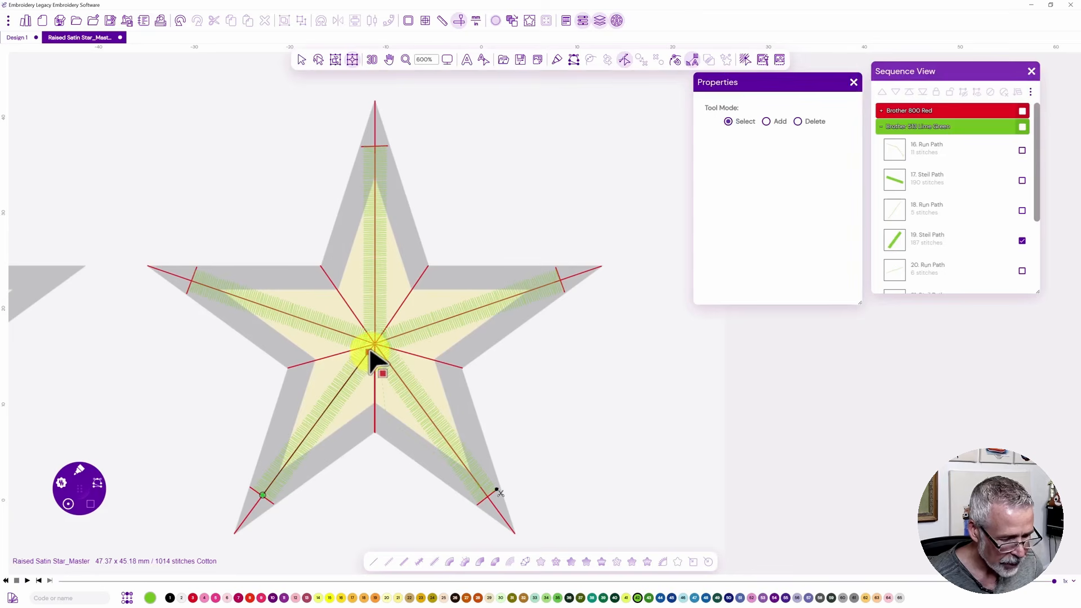
{"action": "left_click_drag", "start_coordinate": [369, 348], "coordinate": [369, 352]}
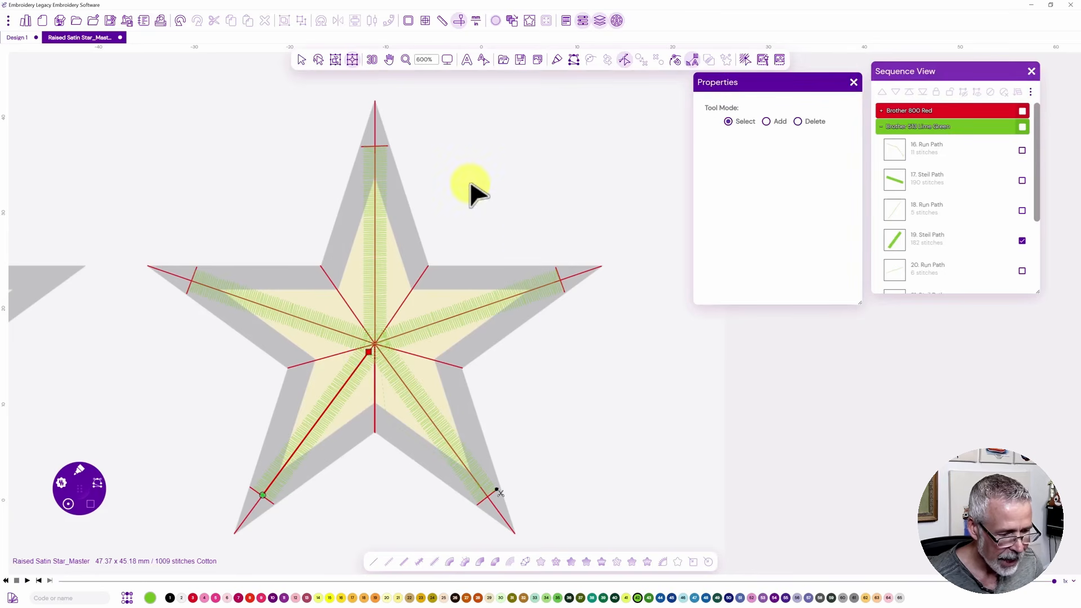
Turn on the 3D view, leave node editing and clear the selection.
{"action": "left_click", "coordinate": [372, 61]}
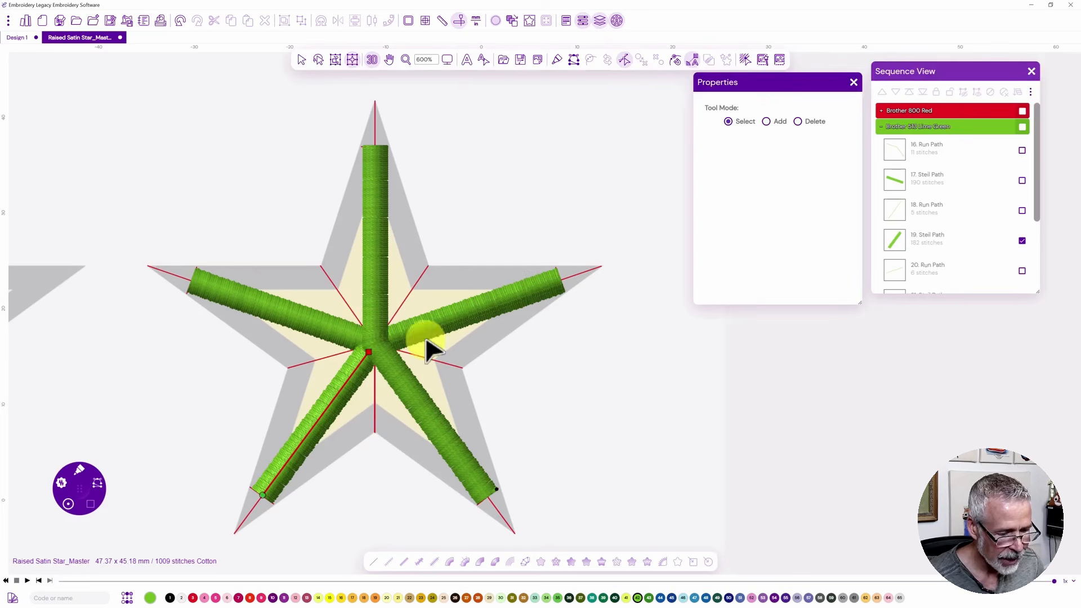
{"action": "left_click", "coordinate": [532, 437]}
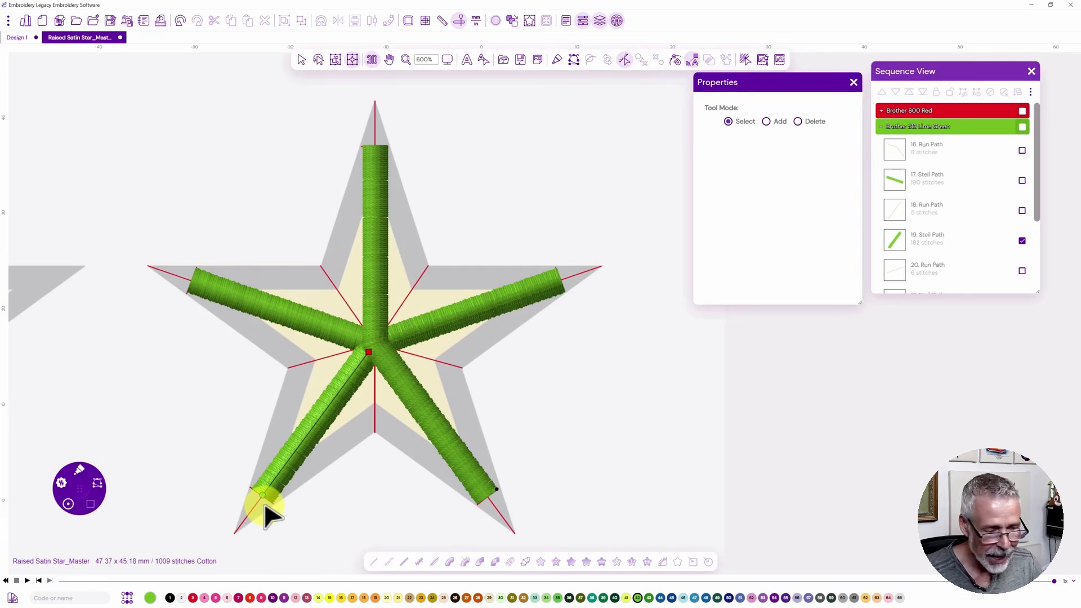
{"action": "left_click", "coordinate": [302, 62]}
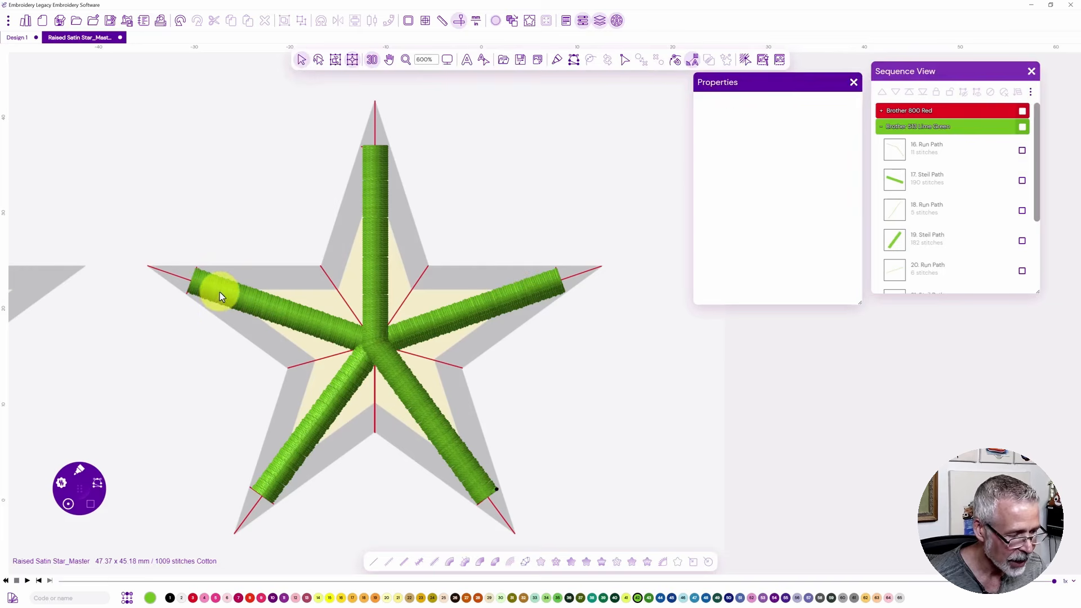
{"action": "left_click", "coordinate": [219, 292]}
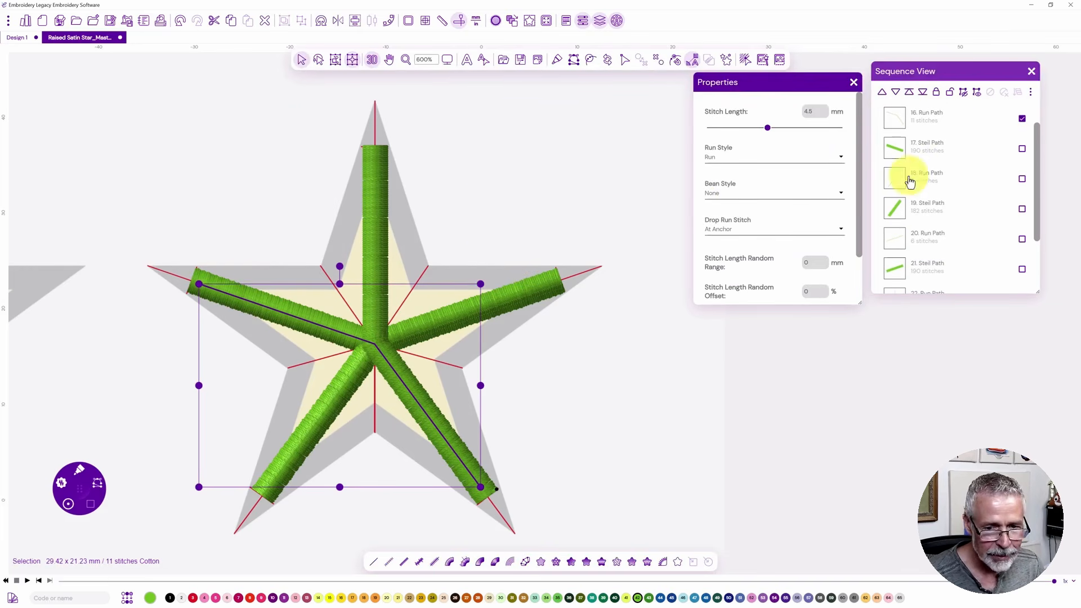
{"action": "left_click", "coordinate": [1024, 119]}
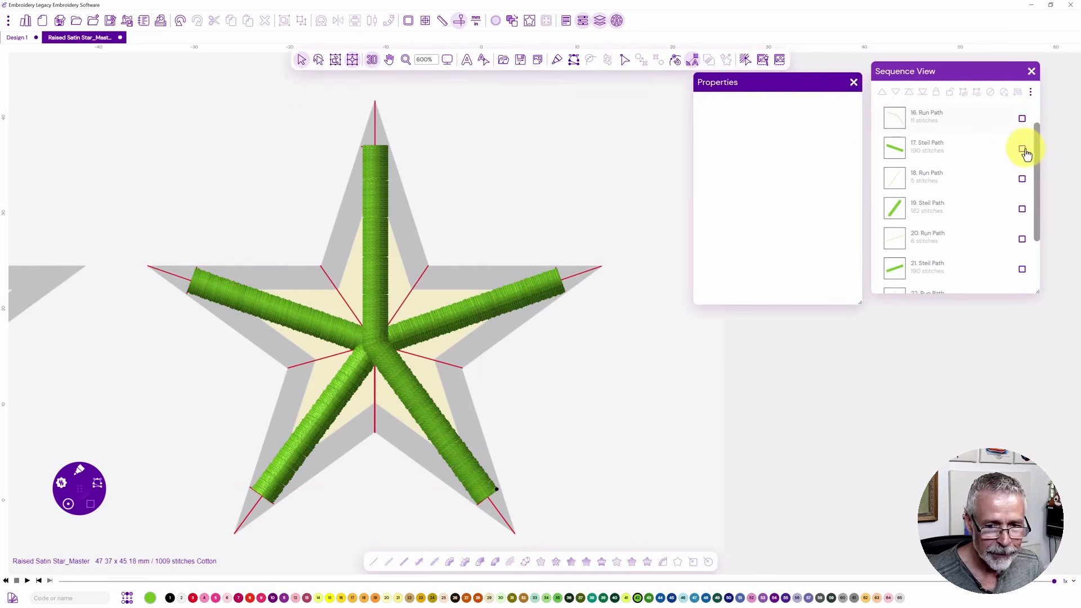
Set the start line cap of the upper-left arm's steil path to Sharp Point.
{"action": "left_click", "coordinate": [952, 159]}
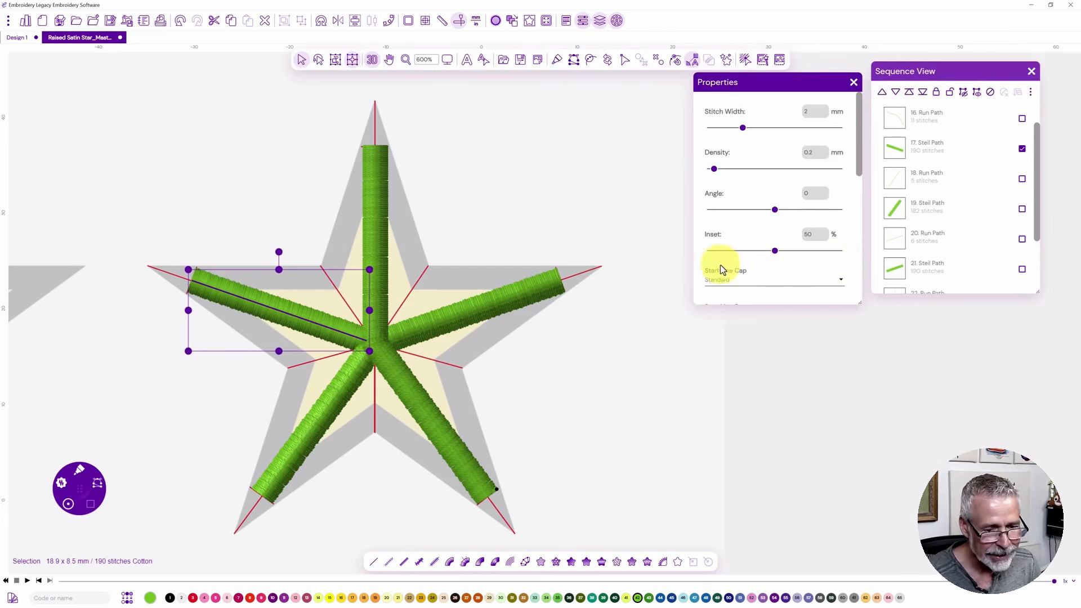
{"action": "scroll", "coordinate": [722, 279], "scroll_direction": "down", "scroll_amount": 1}
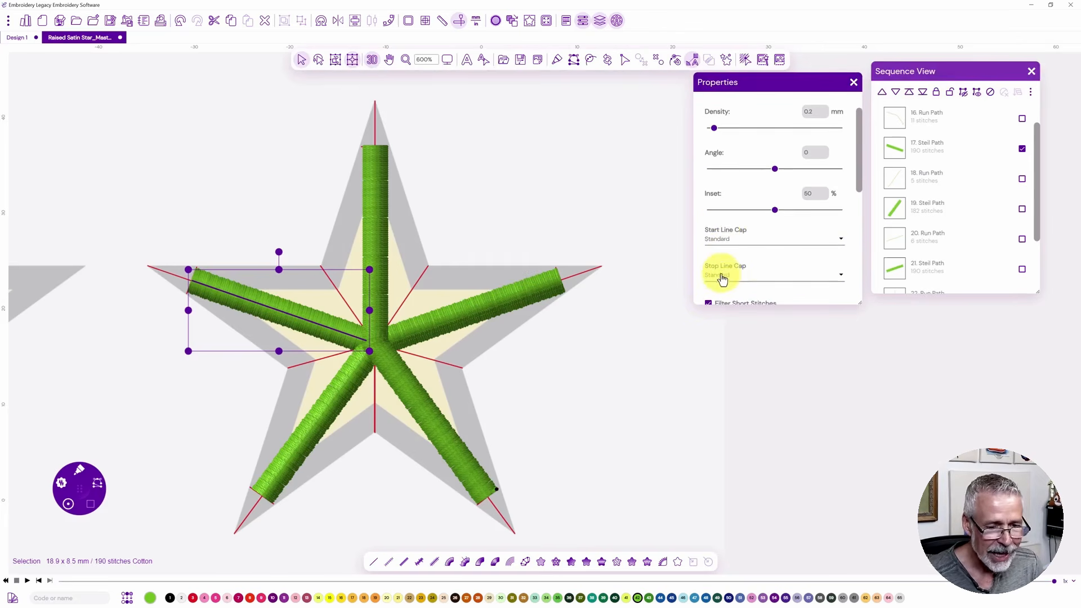
{"action": "left_click", "coordinate": [719, 242]}
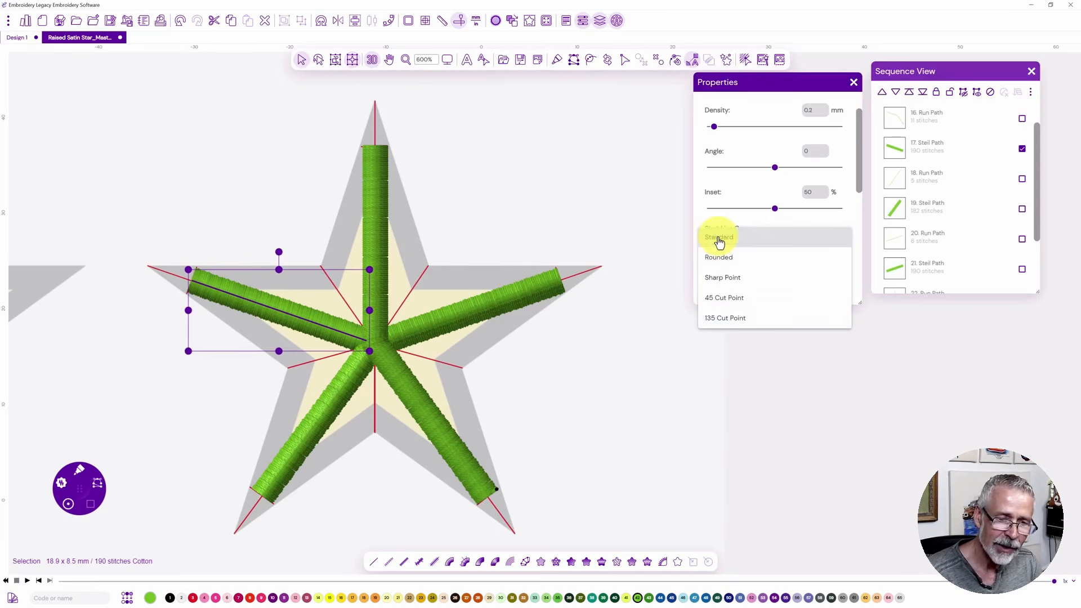
{"action": "left_click", "coordinate": [718, 282]}
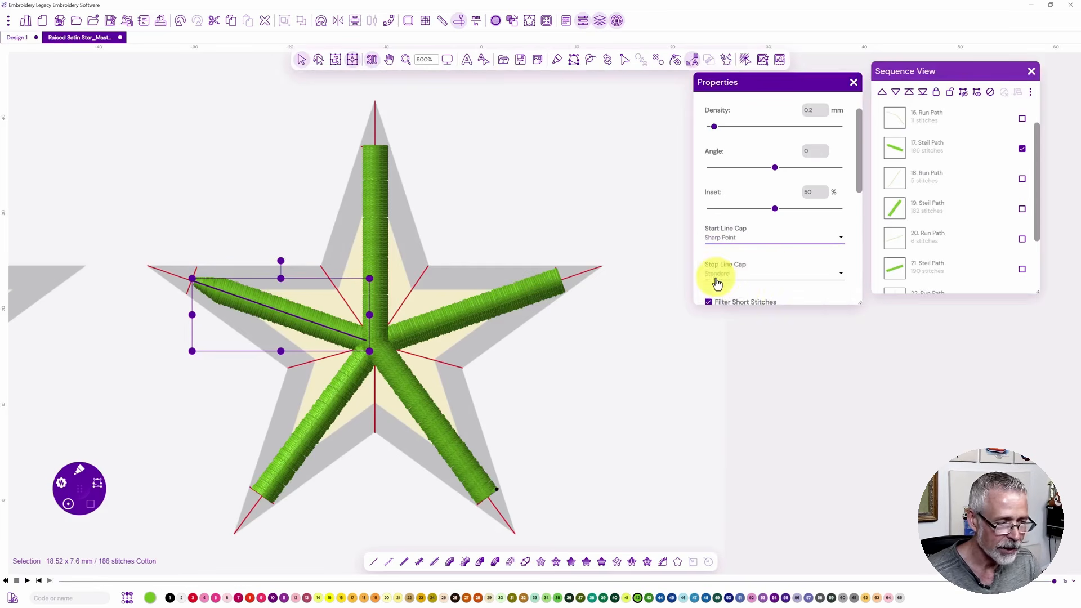
Set the start line cap of the lower-left arm's steil path to Sharp Point.
{"action": "left_click", "coordinate": [939, 214]}
{"action": "left_click", "coordinate": [788, 242]}
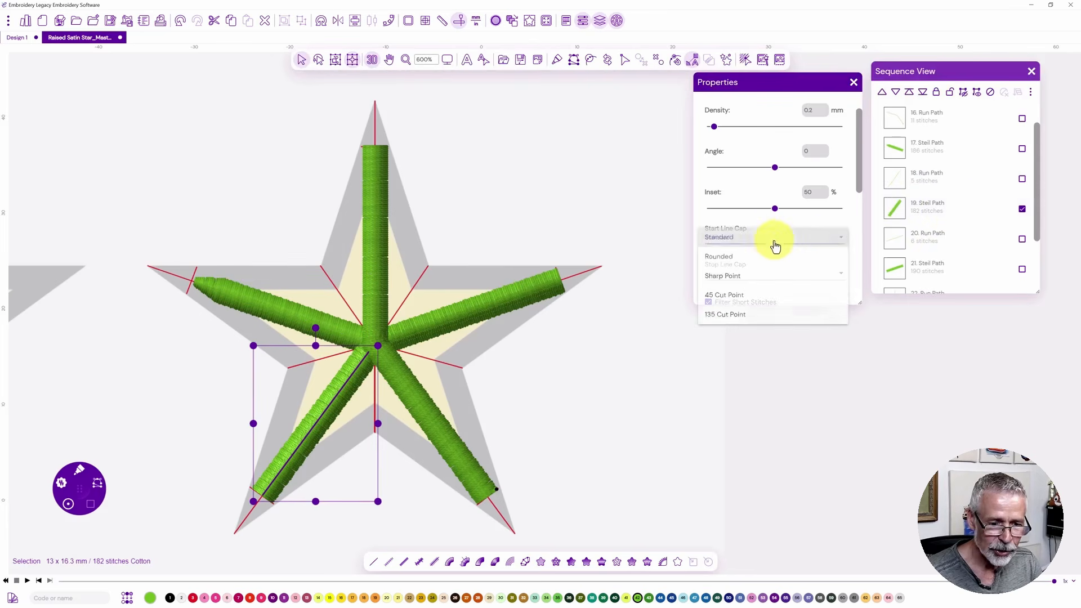
{"action": "left_click", "coordinate": [736, 285]}
Set the start line cap of the upper-right arm's steil path to Sharp Point.
{"action": "left_click", "coordinate": [917, 274]}
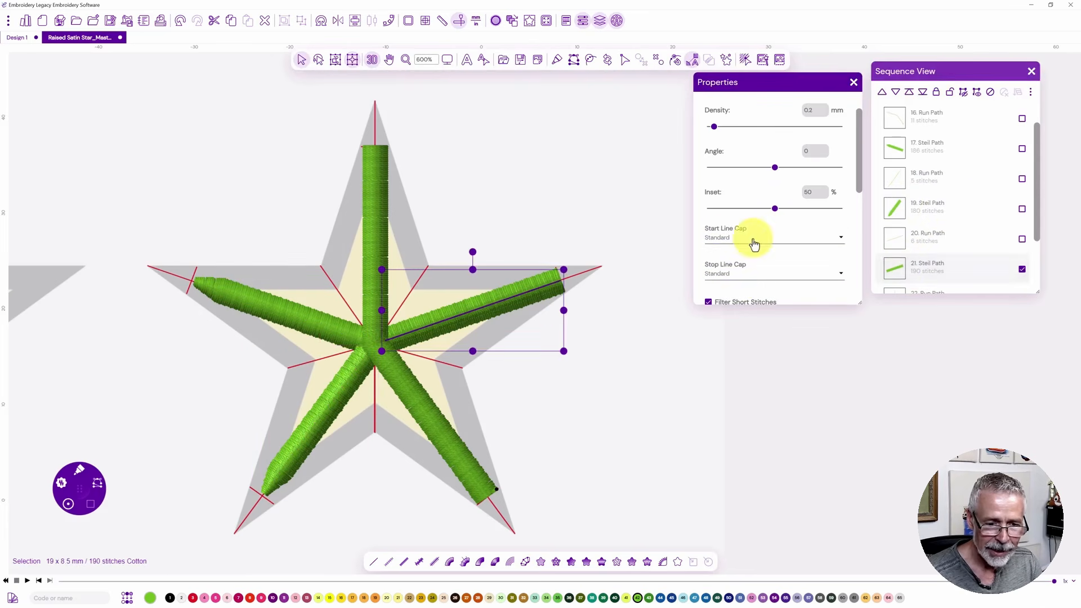
{"action": "left_click", "coordinate": [724, 237]}
{"action": "left_click", "coordinate": [723, 279]}
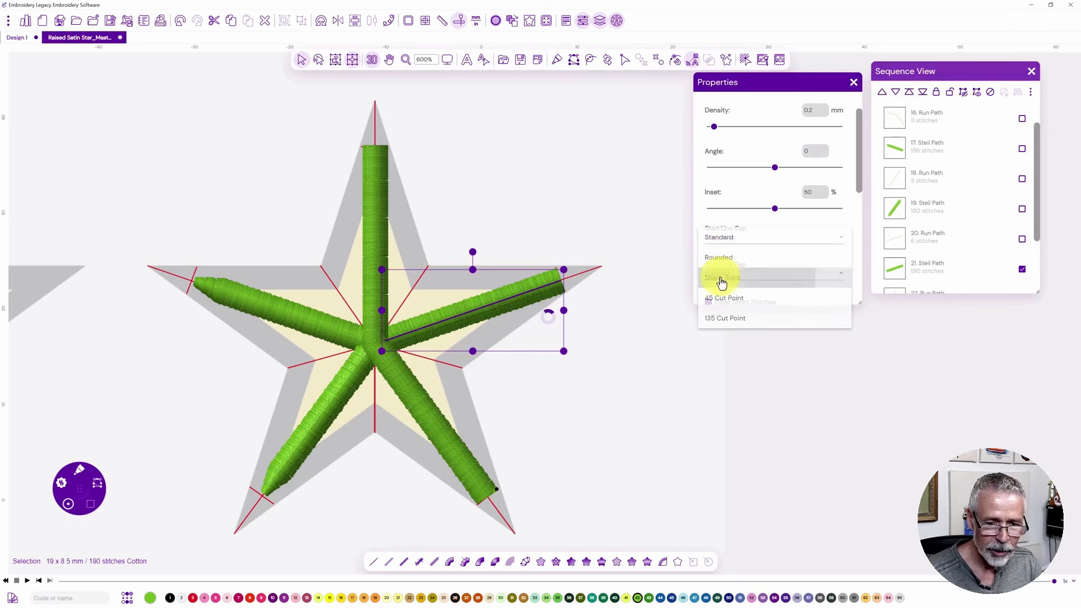
Set both the start and stop line caps of the steil path spanning the top and lower-right arms to Sharp Point and clear the selection.
{"action": "scroll", "coordinate": [900, 258], "scroll_direction": "down", "scroll_amount": 3}
{"action": "left_click", "coordinate": [917, 244]}
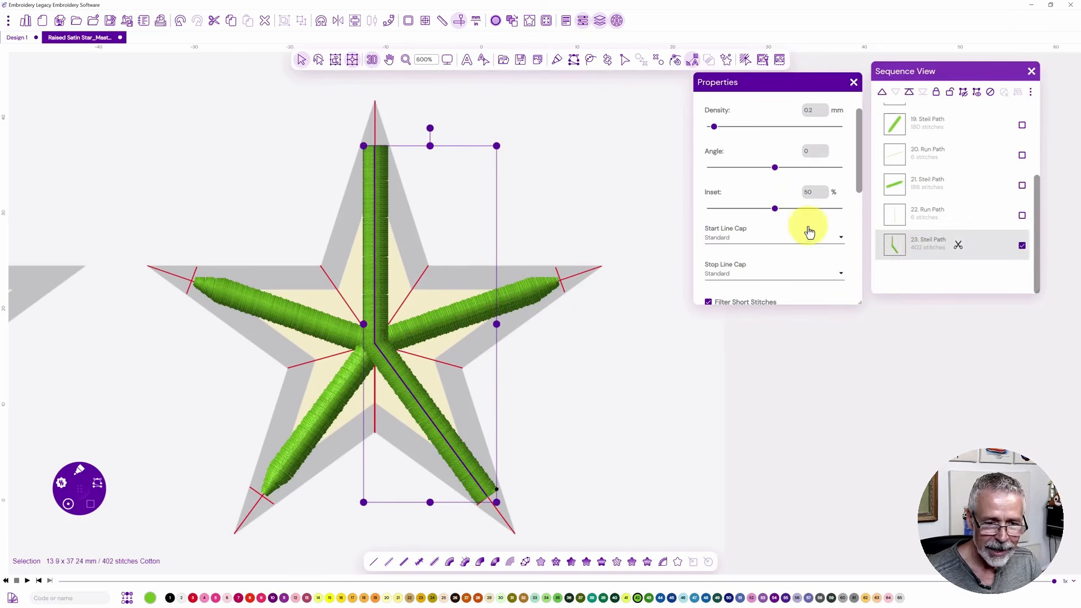
{"action": "left_click", "coordinate": [710, 239]}
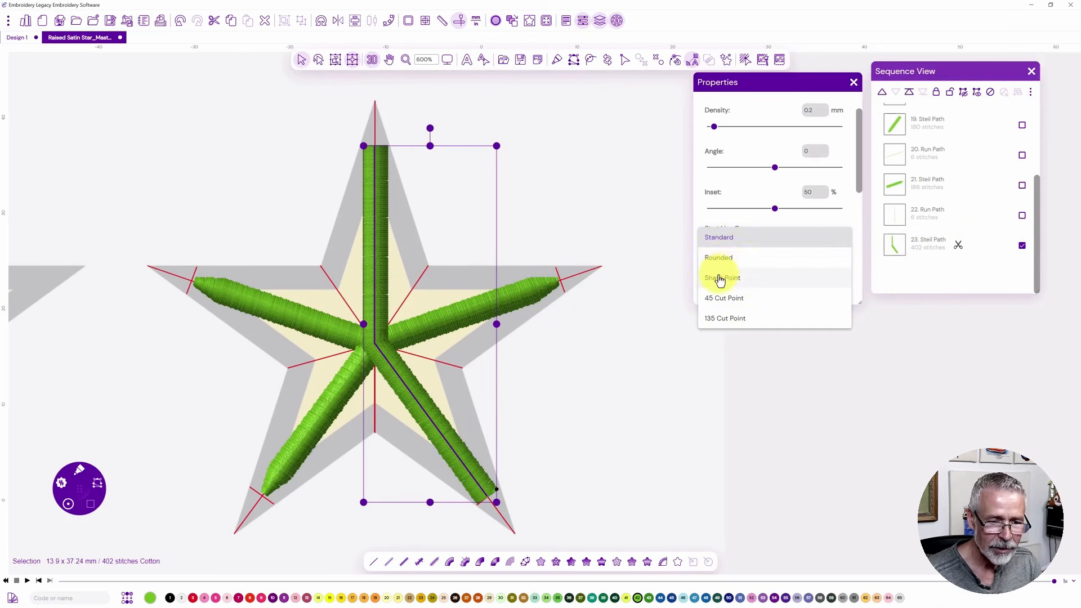
{"action": "left_click", "coordinate": [723, 278]}
{"action": "left_click", "coordinate": [722, 275]}
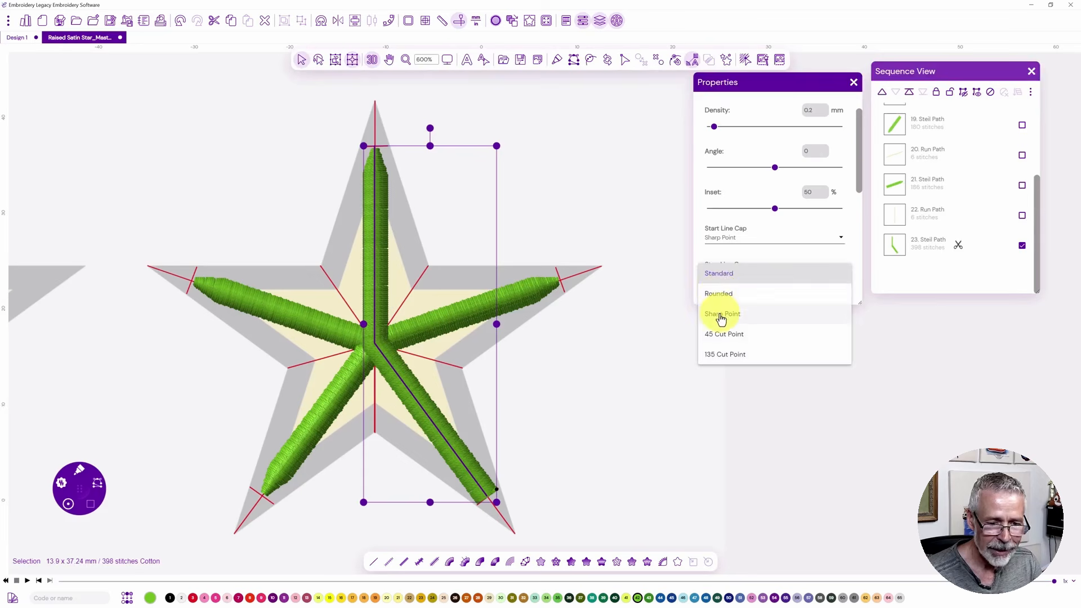
{"action": "left_click", "coordinate": [721, 314]}
{"action": "left_click", "coordinate": [537, 169]}
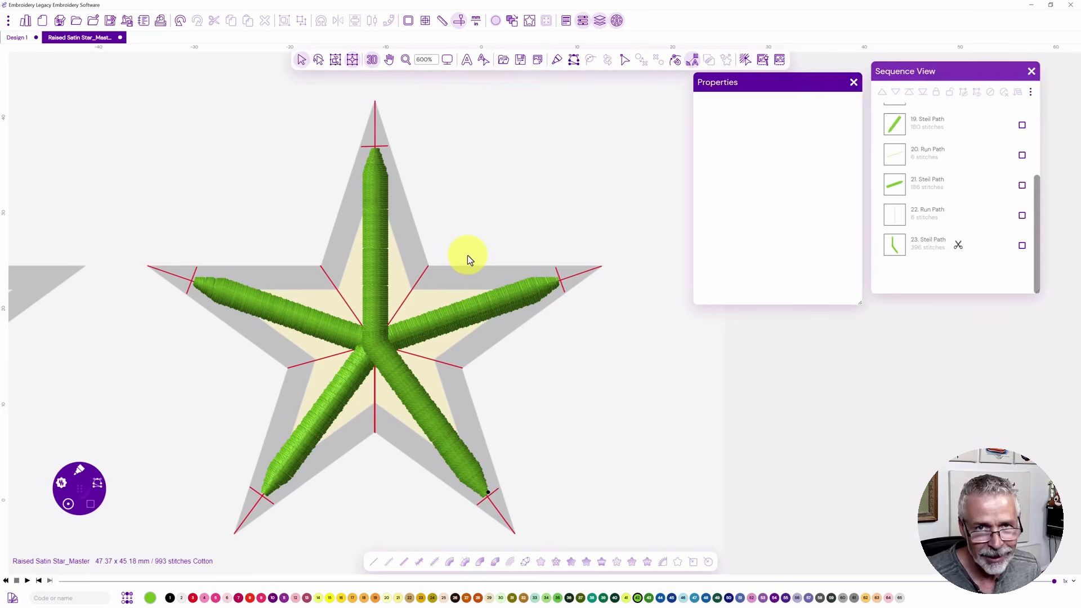
Draw a Brother 612 Lilac run path along the upper-left arm, from its inner upper part out to near the tip.
{"action": "left_click", "coordinate": [763, 599]}
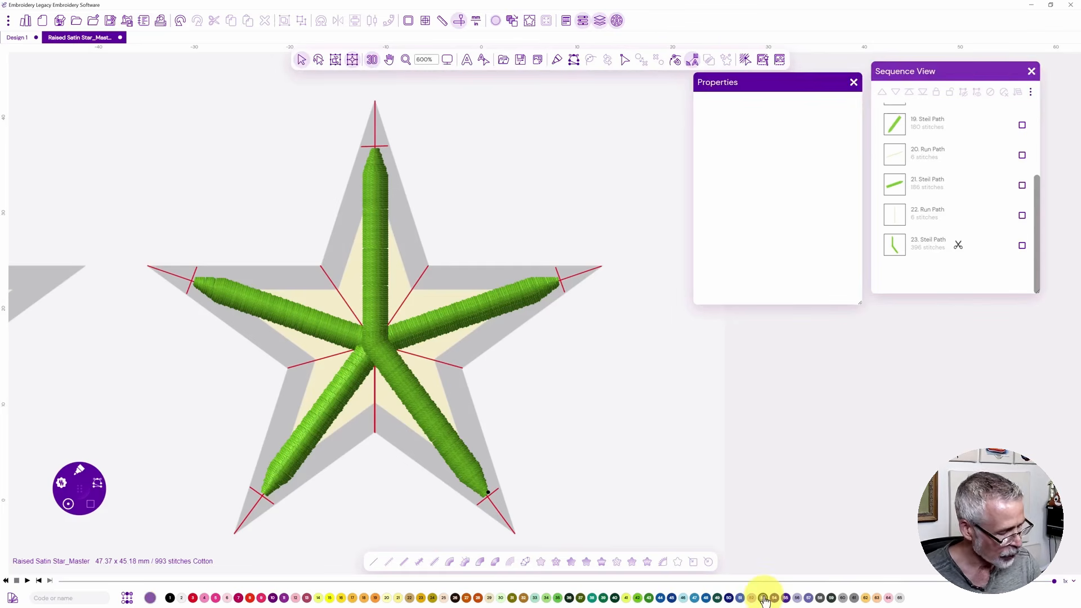
{"action": "left_click", "coordinate": [79, 471]}
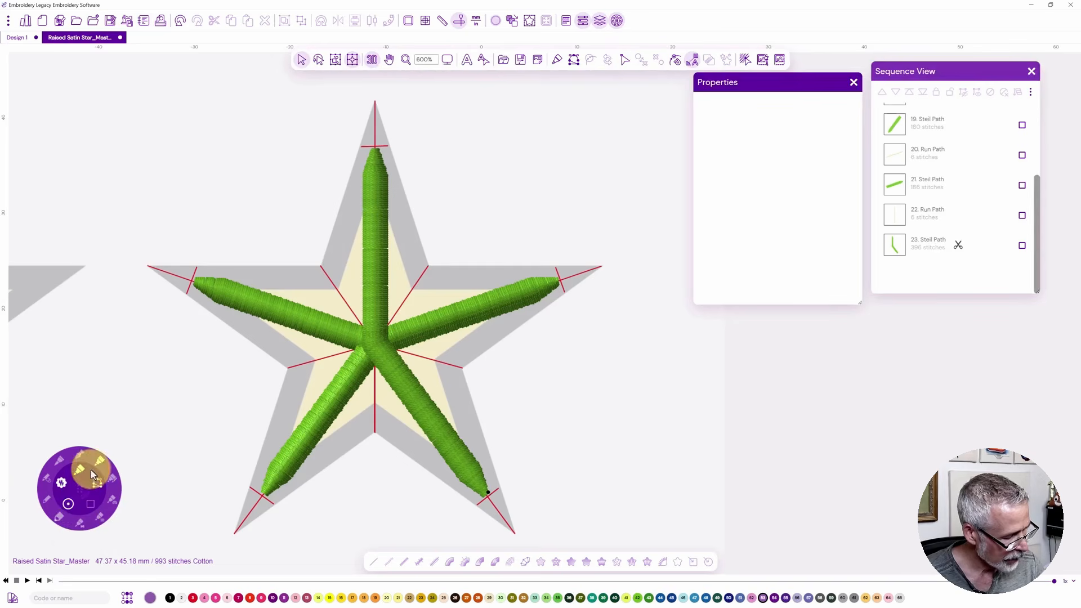
{"action": "left_click", "coordinate": [58, 498]}
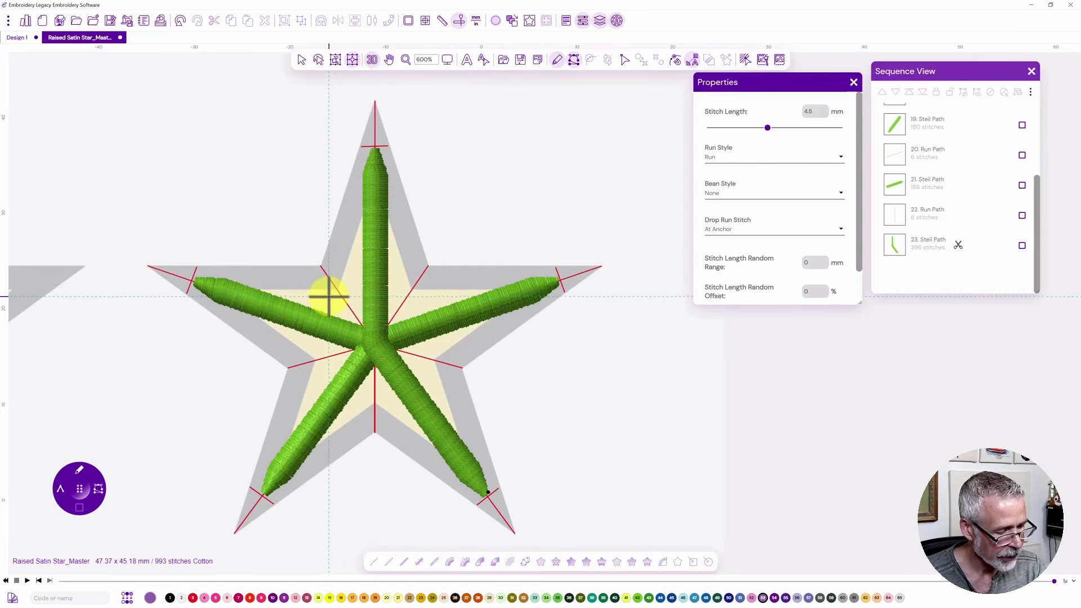
{"action": "left_click", "coordinate": [329, 295]}
{"action": "left_click", "coordinate": [227, 277]}
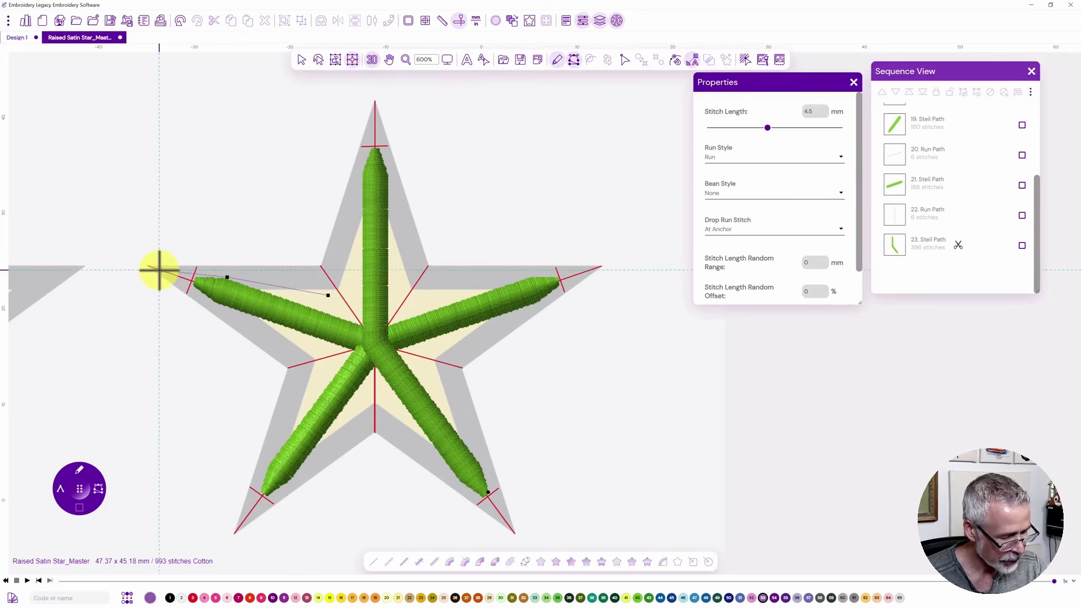
{"action": "double_click", "coordinate": [160, 269]}
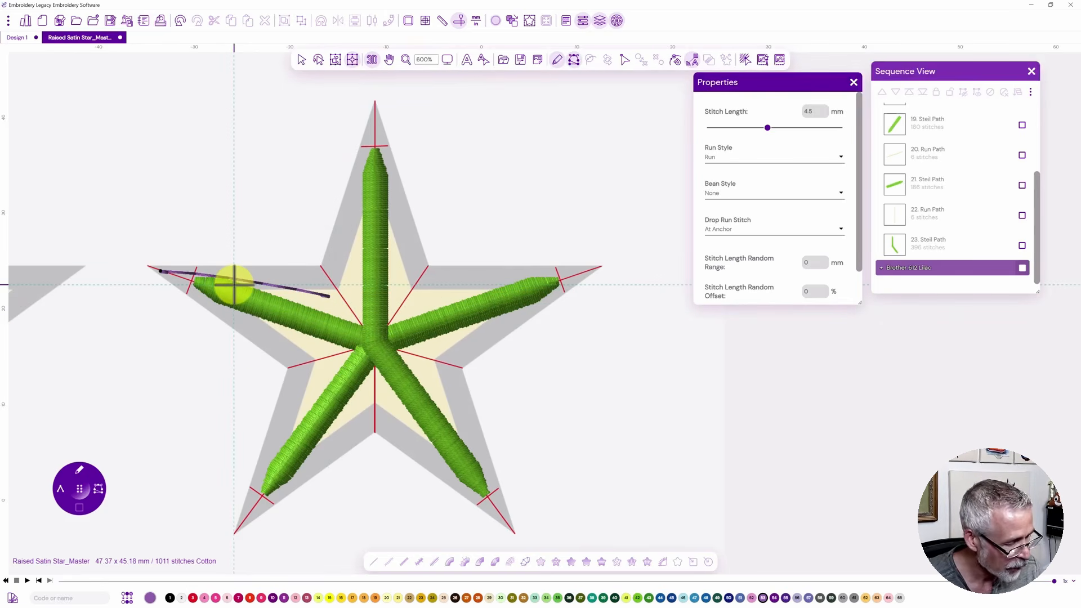
Switch to the satin shape tool and enable Zig-Zag underlay for it.
{"action": "left_click", "coordinate": [78, 472]}
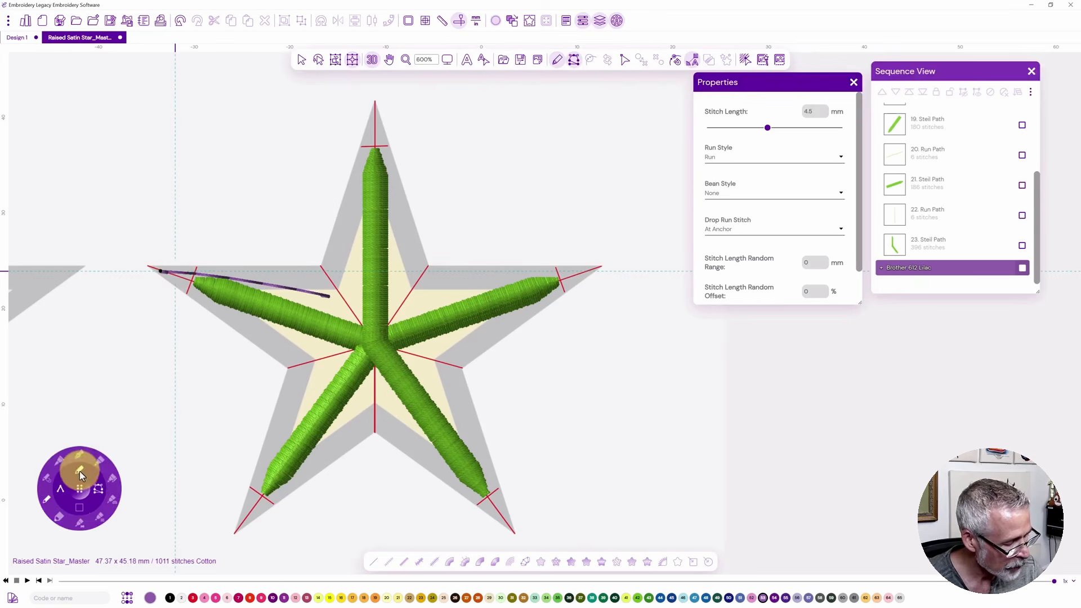
{"action": "left_click", "coordinate": [100, 519]}
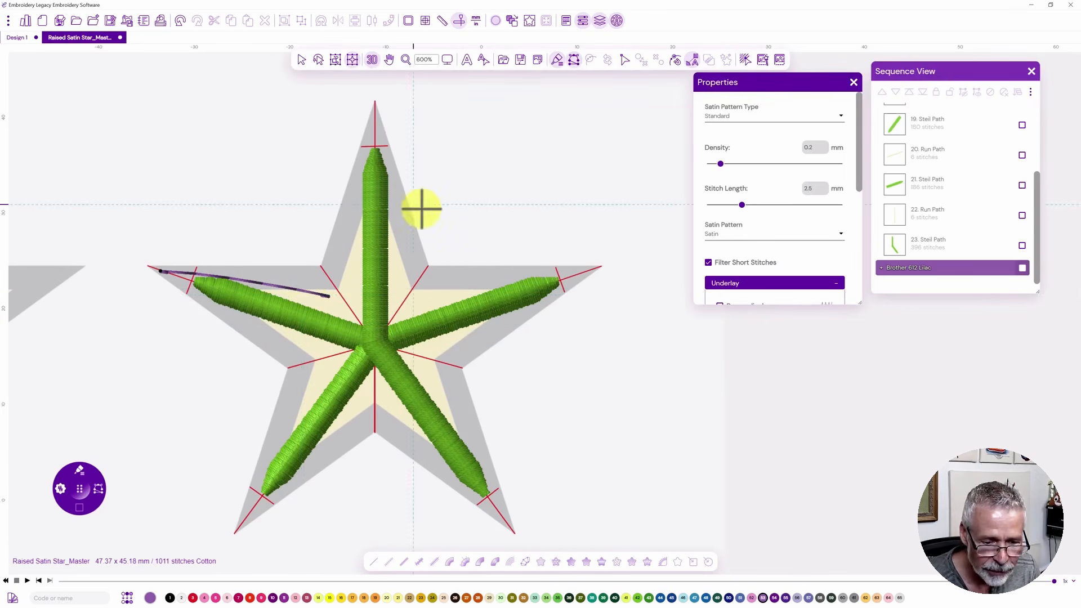
{"action": "scroll", "coordinate": [738, 230], "scroll_direction": "down", "scroll_amount": 3}
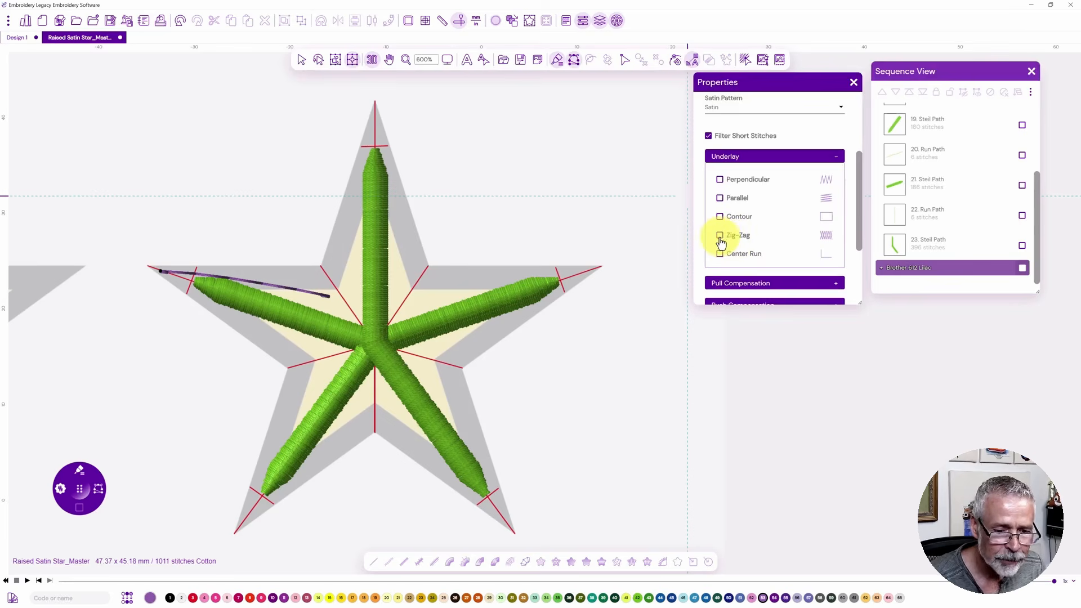
{"action": "left_click", "coordinate": [720, 236]}
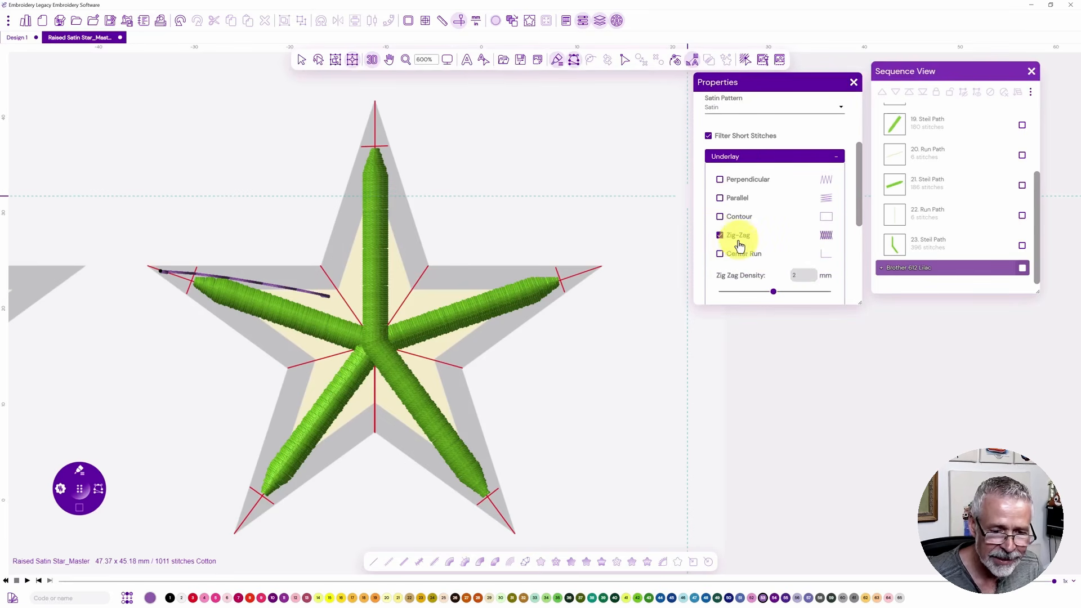
{"action": "scroll", "coordinate": [744, 246], "scroll_direction": "down", "scroll_amount": 1}
{"action": "scroll", "coordinate": [744, 246], "scroll_direction": "down", "scroll_amount": 3}
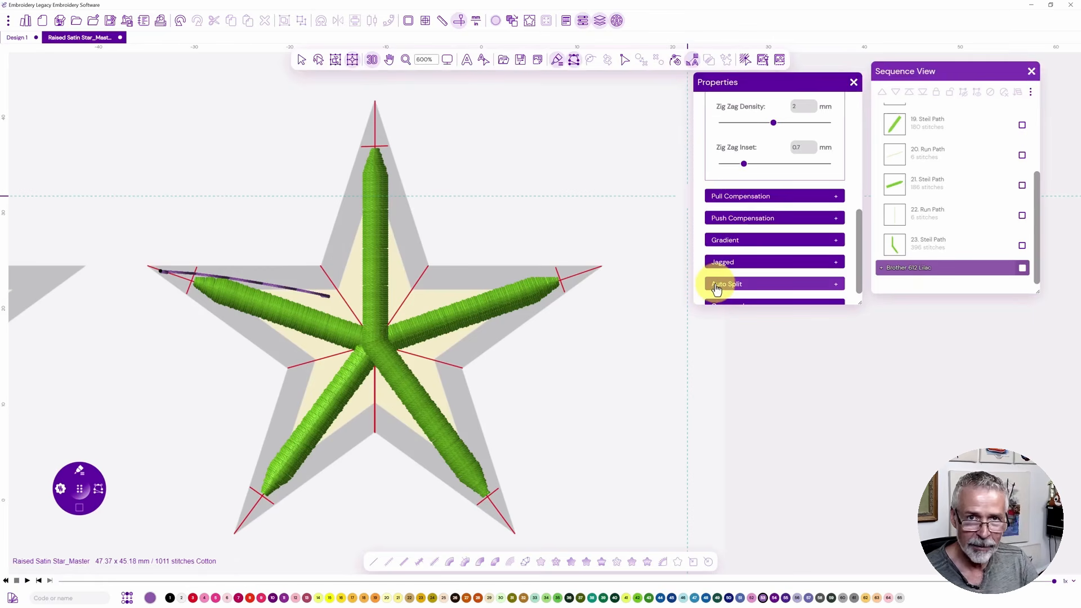
{"action": "scroll", "coordinate": [715, 271], "scroll_direction": "up", "scroll_amount": 5}
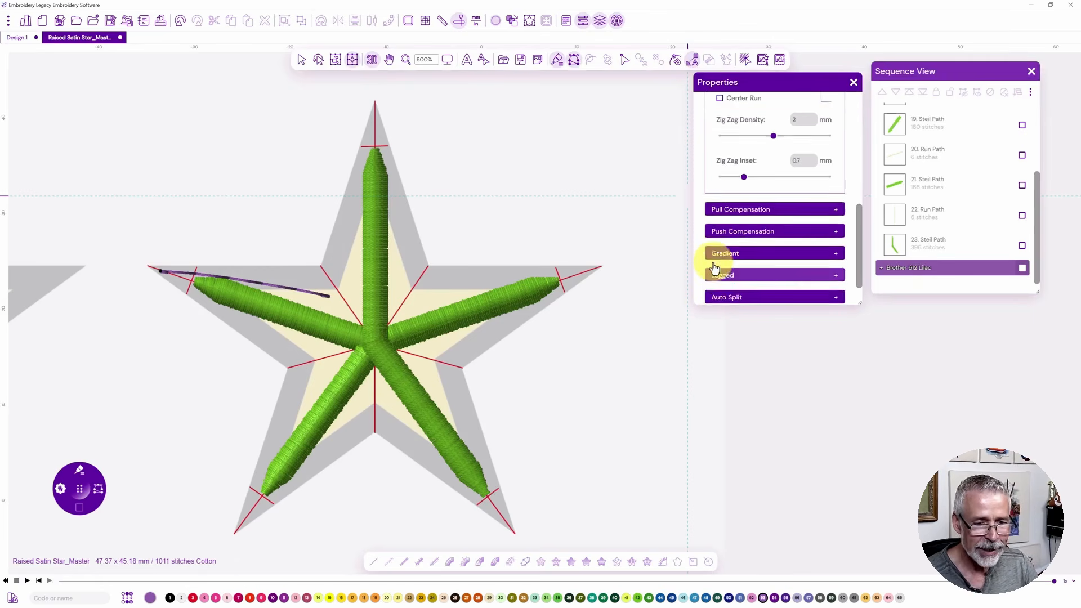
{"action": "scroll", "coordinate": [713, 262], "scroll_direction": "up", "scroll_amount": 3}
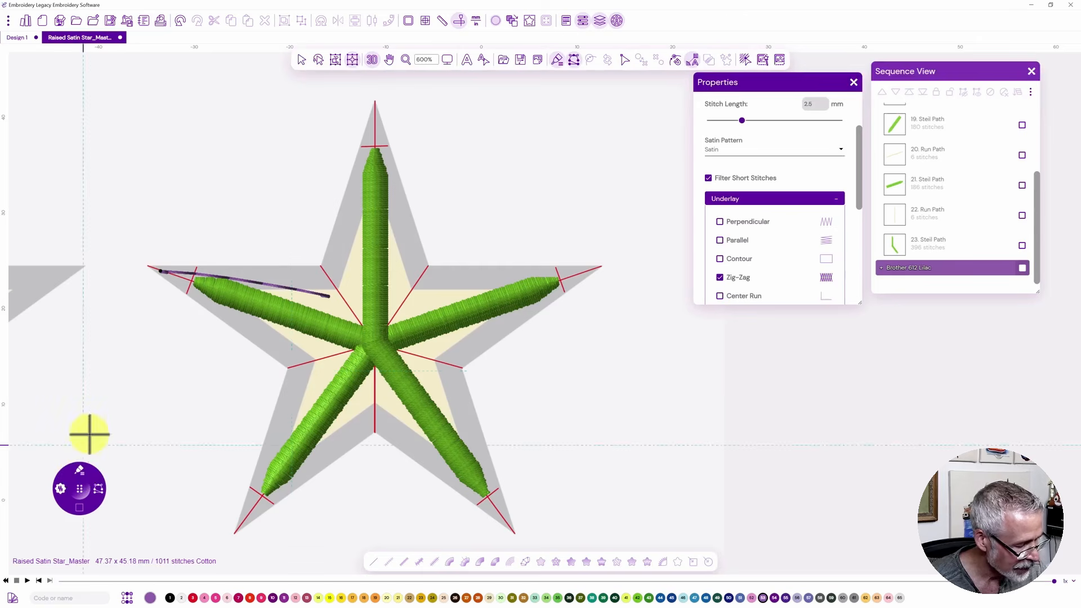
Outline the upper-left arm with a closed six-point satin shape, from the tip around the star's centre and back.
{"action": "left_click", "coordinate": [151, 265]}
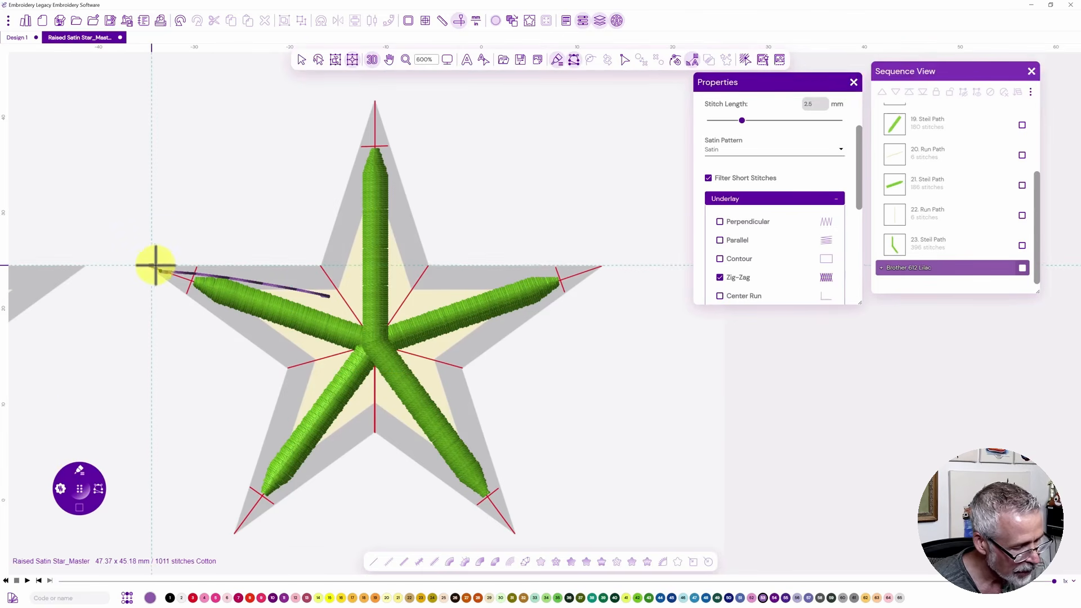
{"action": "left_click", "coordinate": [334, 265]}
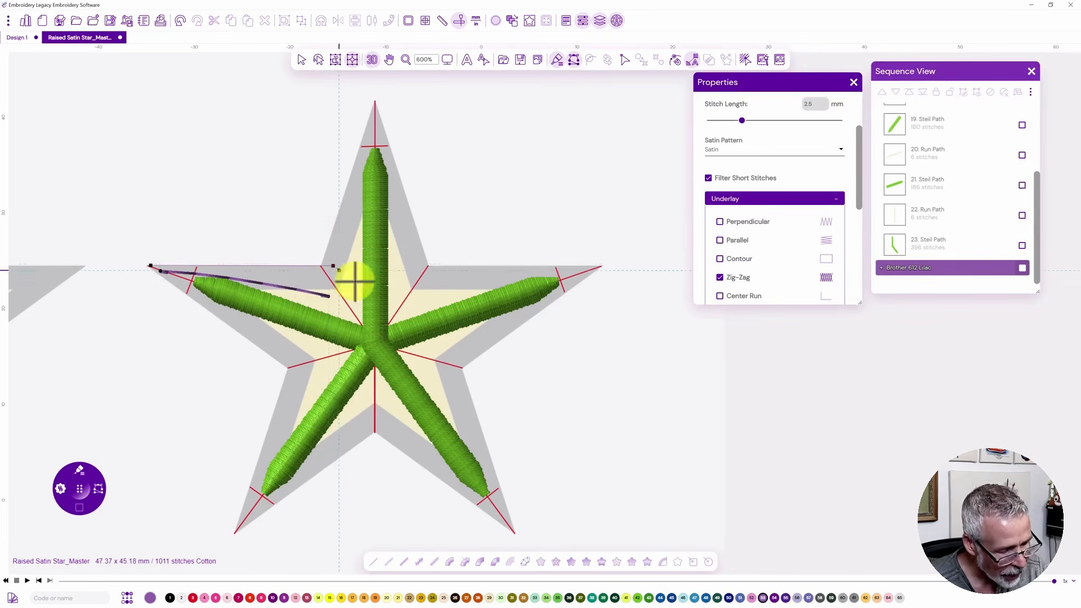
{"action": "left_click", "coordinate": [369, 317]}
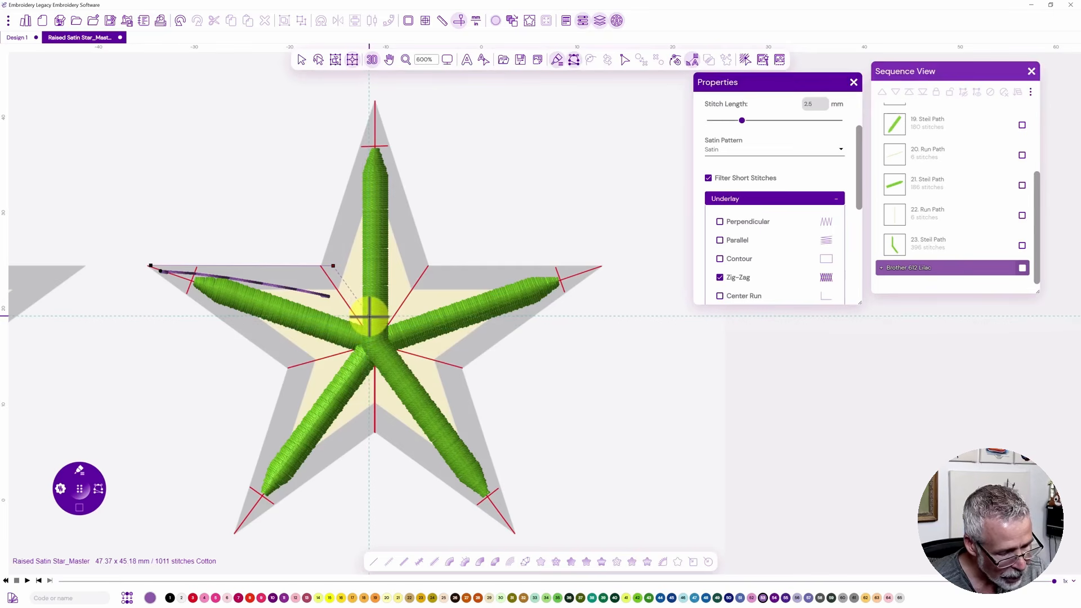
{"action": "left_click", "coordinate": [350, 359]}
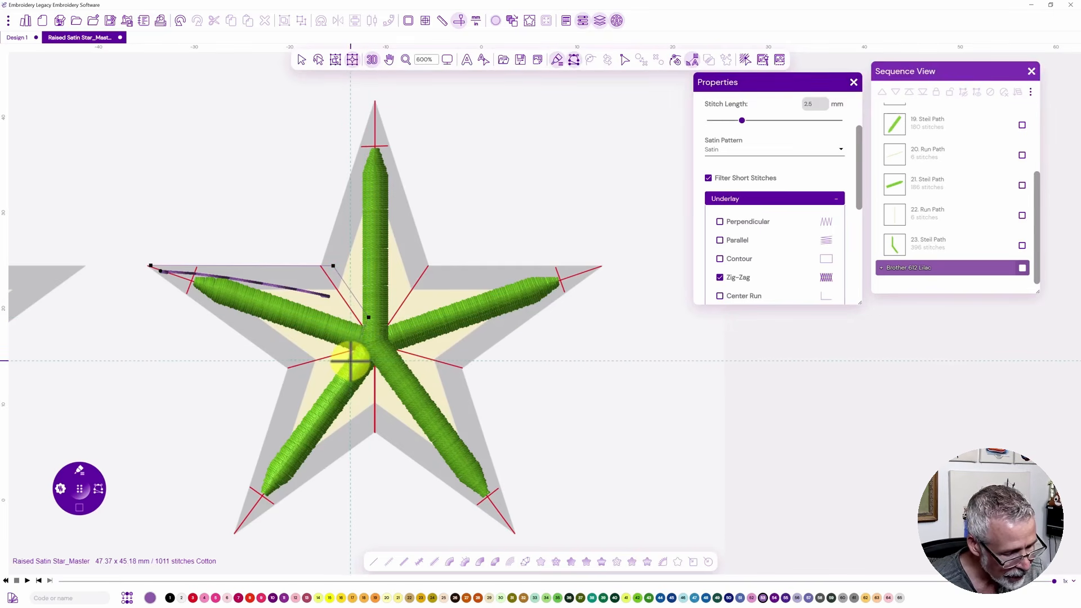
{"action": "left_click", "coordinate": [299, 375]}
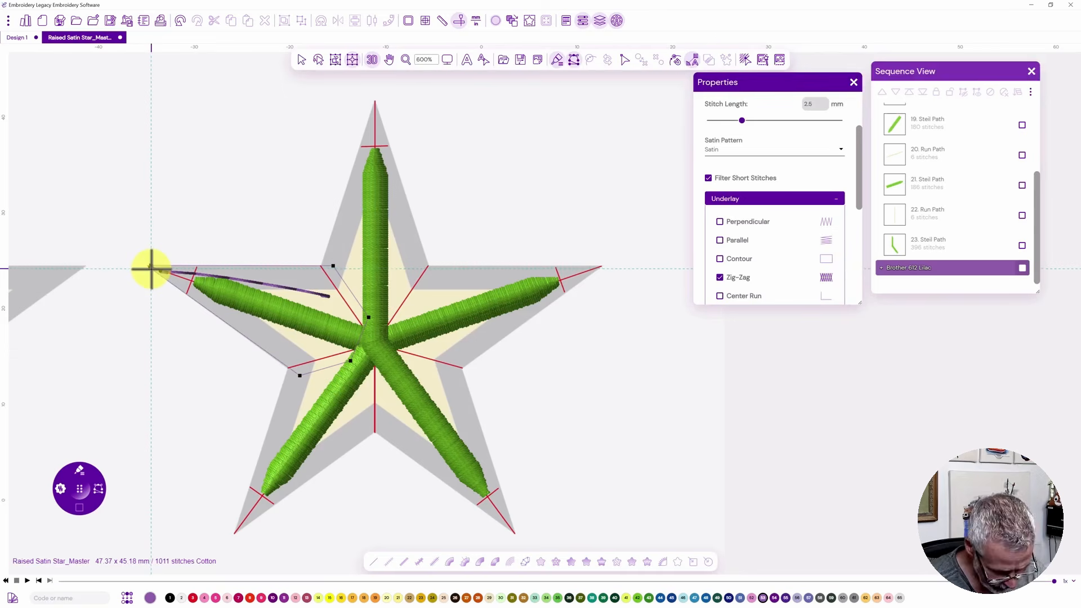
{"action": "left_click", "coordinate": [151, 268]}
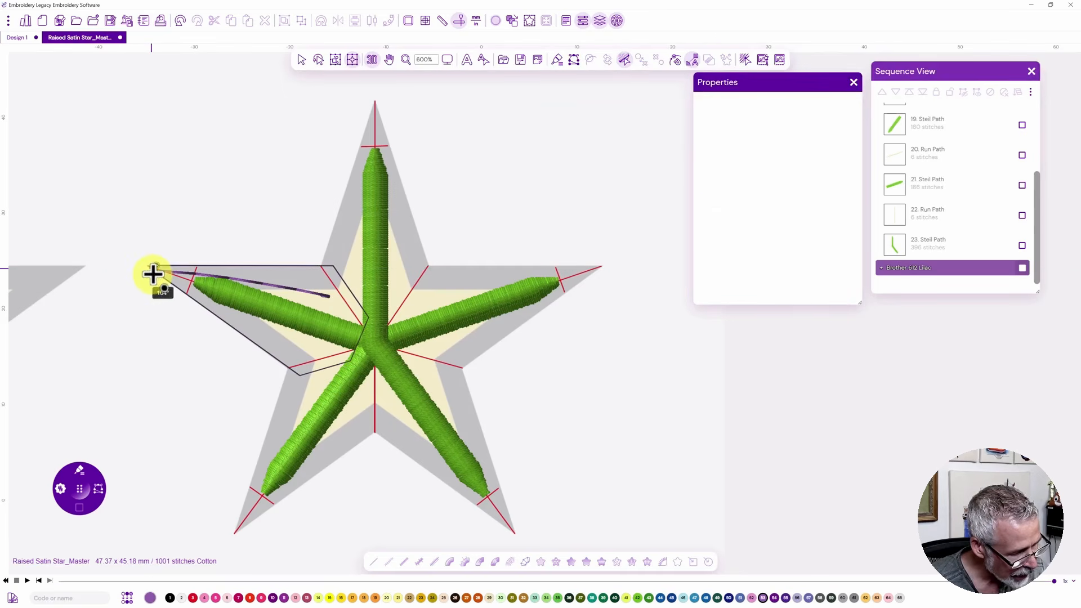
Define the satin's stitch angle lines at the arm's tip and inner edge and place its stop point at the lower inner corner.
{"action": "left_click", "coordinate": [355, 361]}
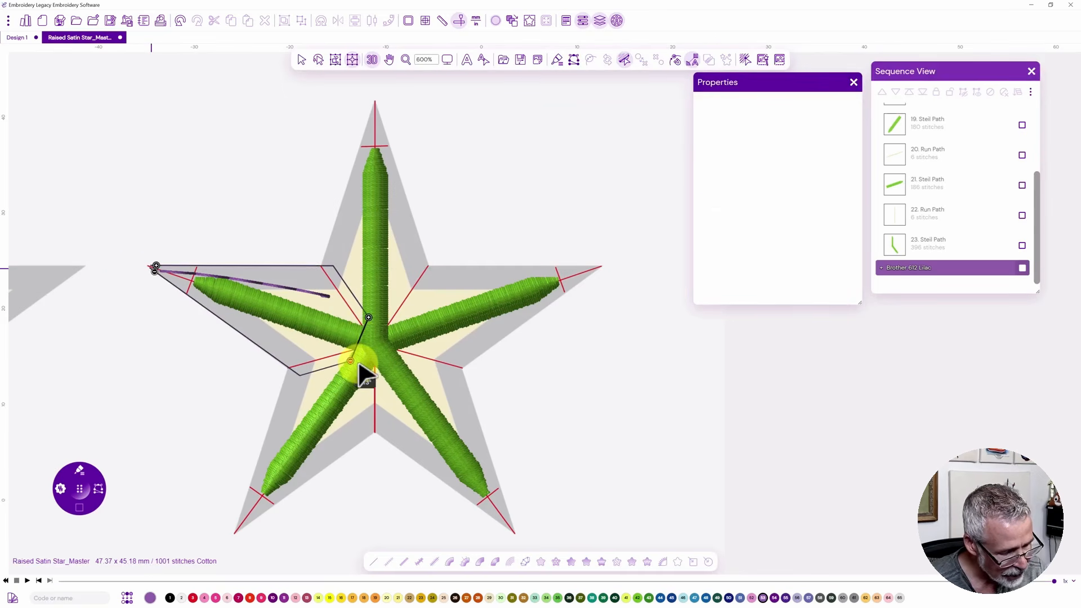
{"action": "key", "text": "Return"}
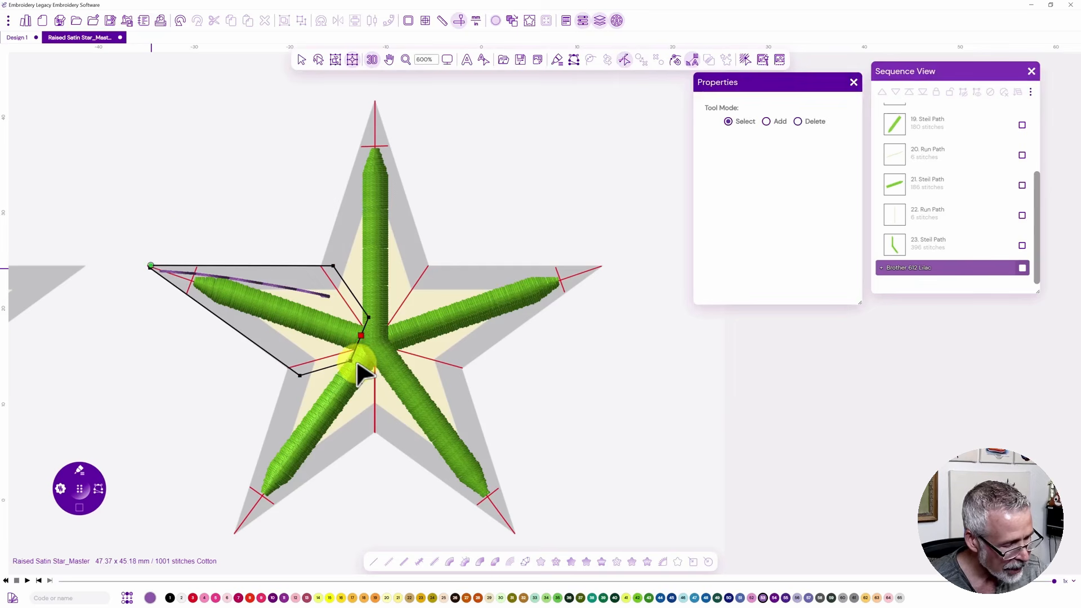
{"action": "left_click_drag", "start_coordinate": [151, 265], "coordinate": [360, 332]}
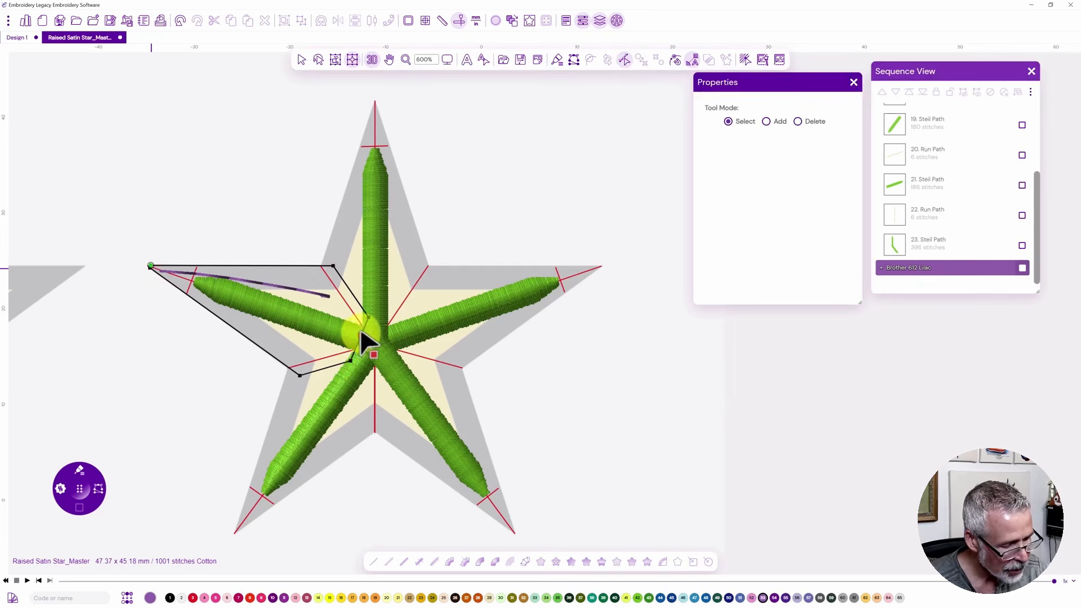
{"action": "left_click", "coordinate": [354, 364]}
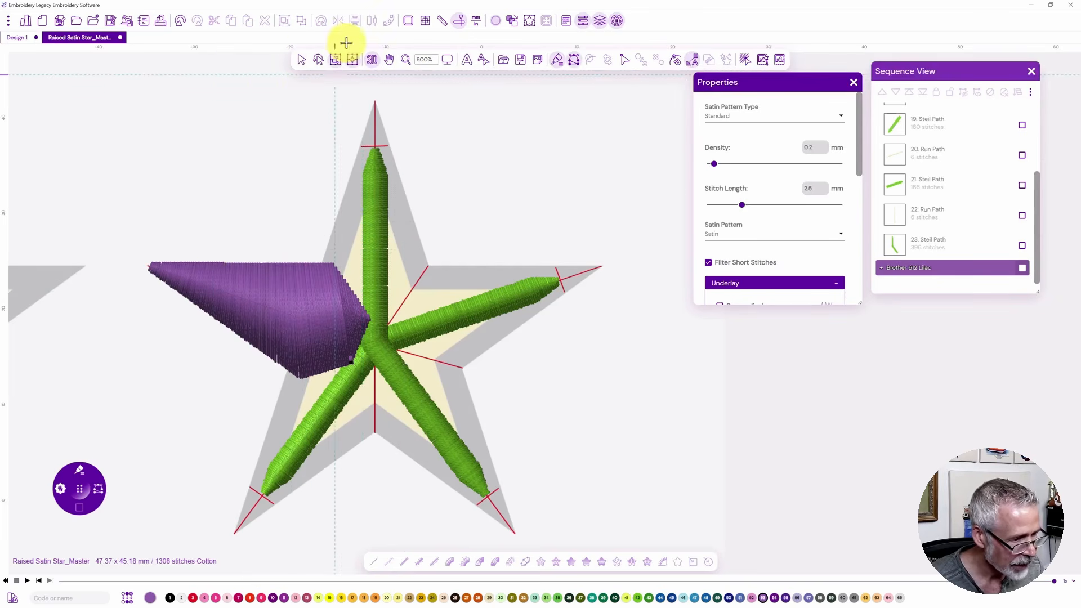
Adjust the lower end of the inner stitch angle line on the upper-left arm's lilac satin shape and leave shape editing.
{"action": "left_click", "coordinate": [302, 59]}
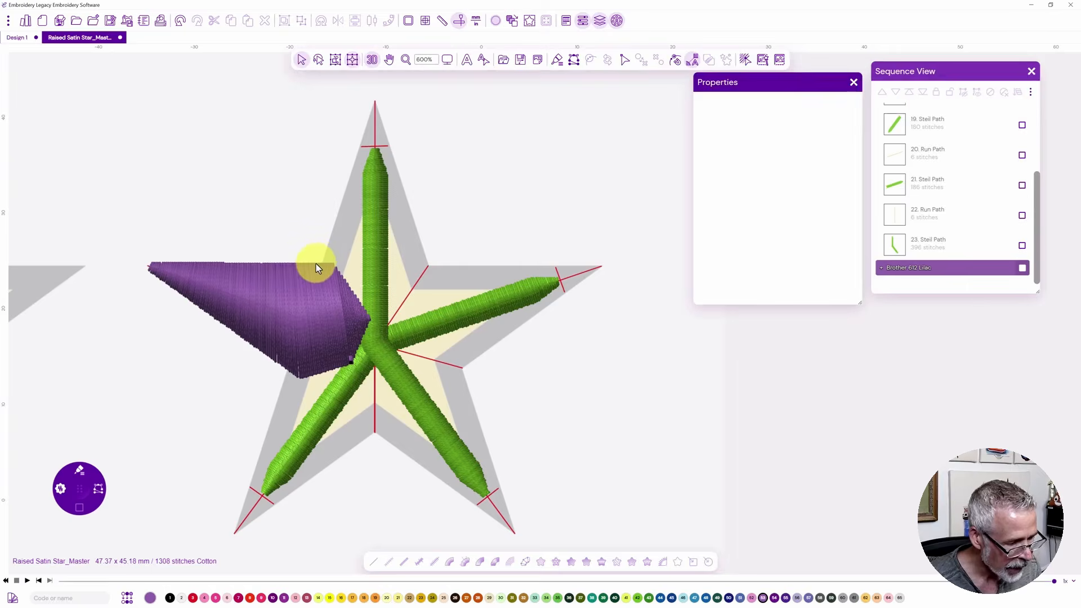
{"action": "left_click", "coordinate": [326, 302]}
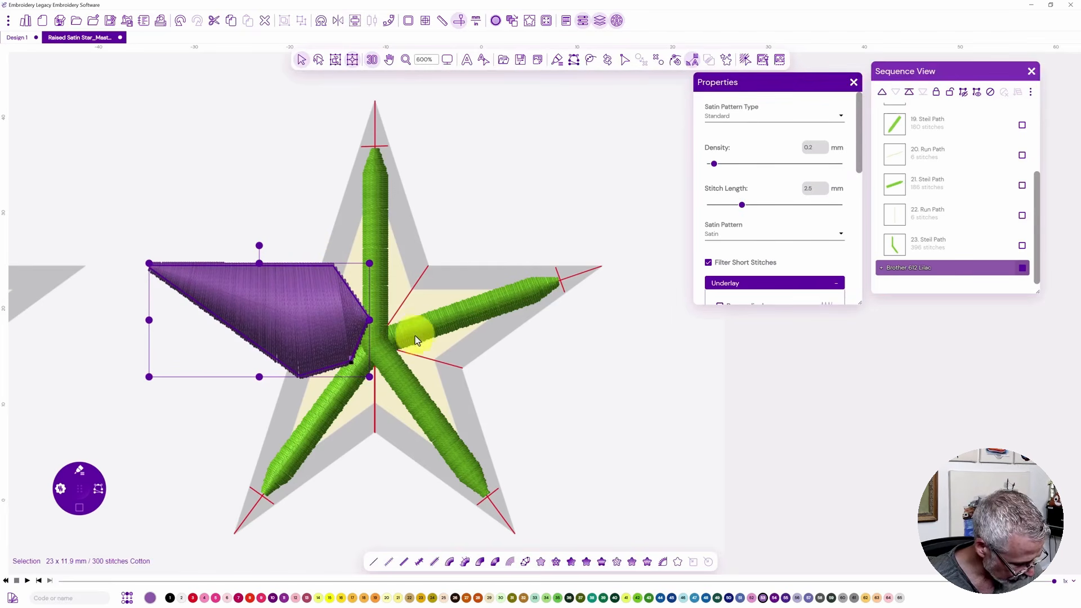
{"action": "key", "text": "n"}
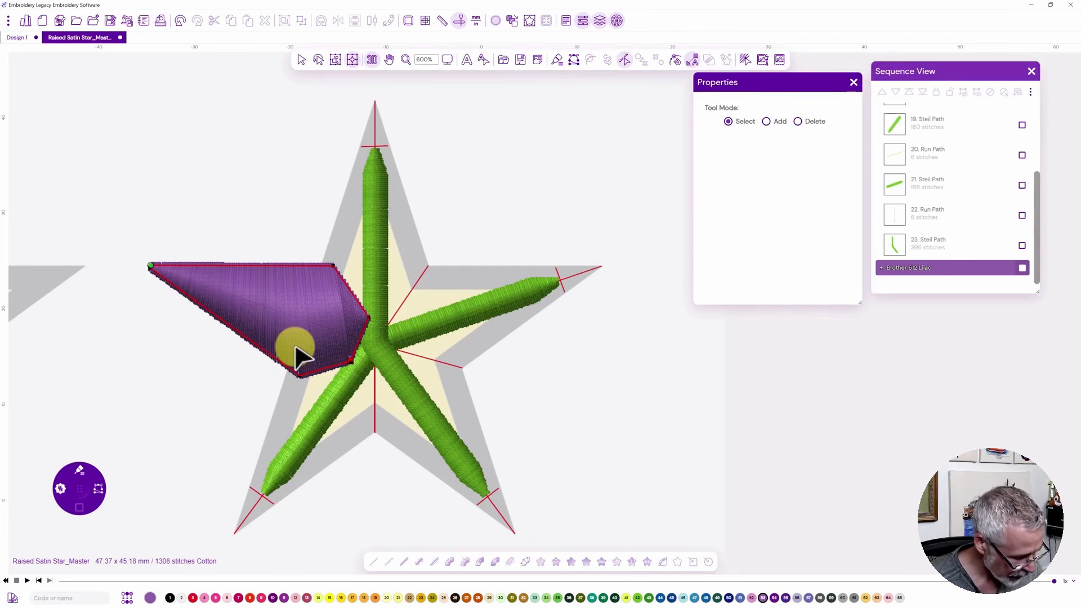
{"action": "key", "text": "d"}
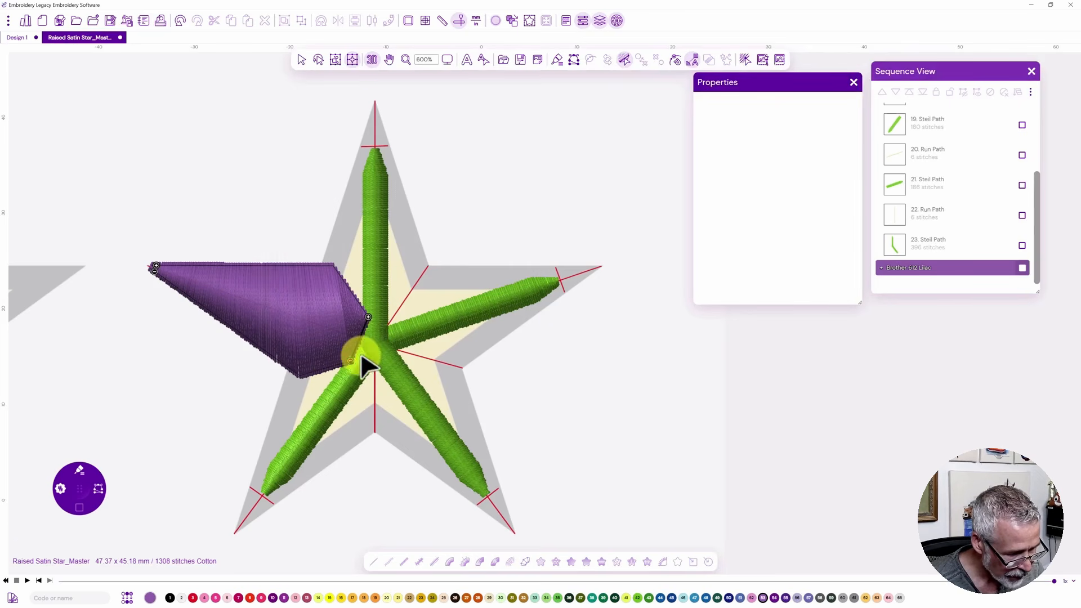
{"action": "left_click_drag", "start_coordinate": [349, 361], "coordinate": [347, 362]}
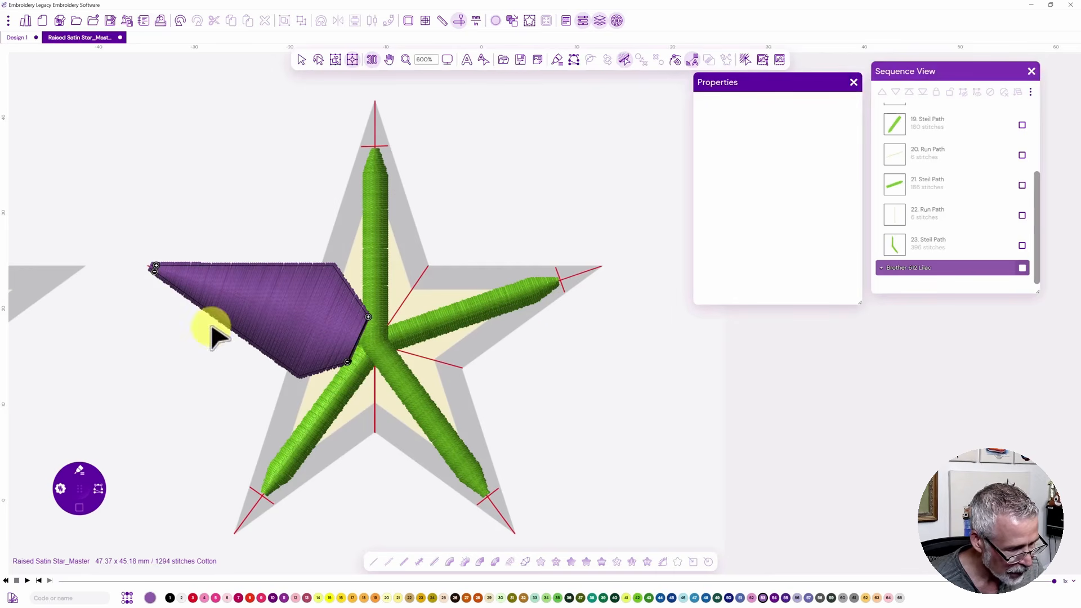
{"action": "key", "text": "n"}
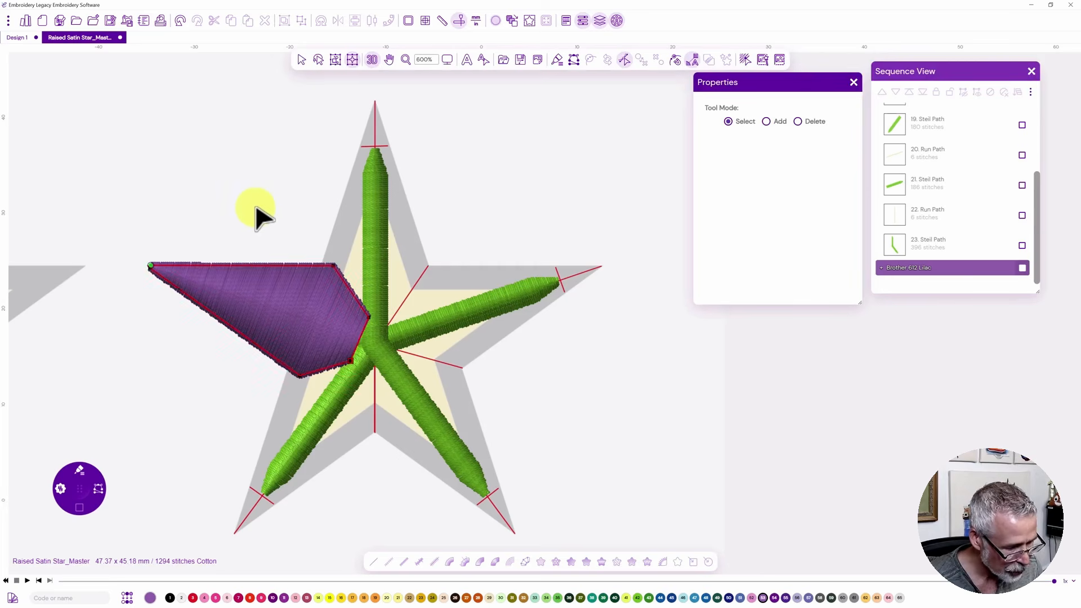
{"action": "left_click", "coordinate": [301, 60]}
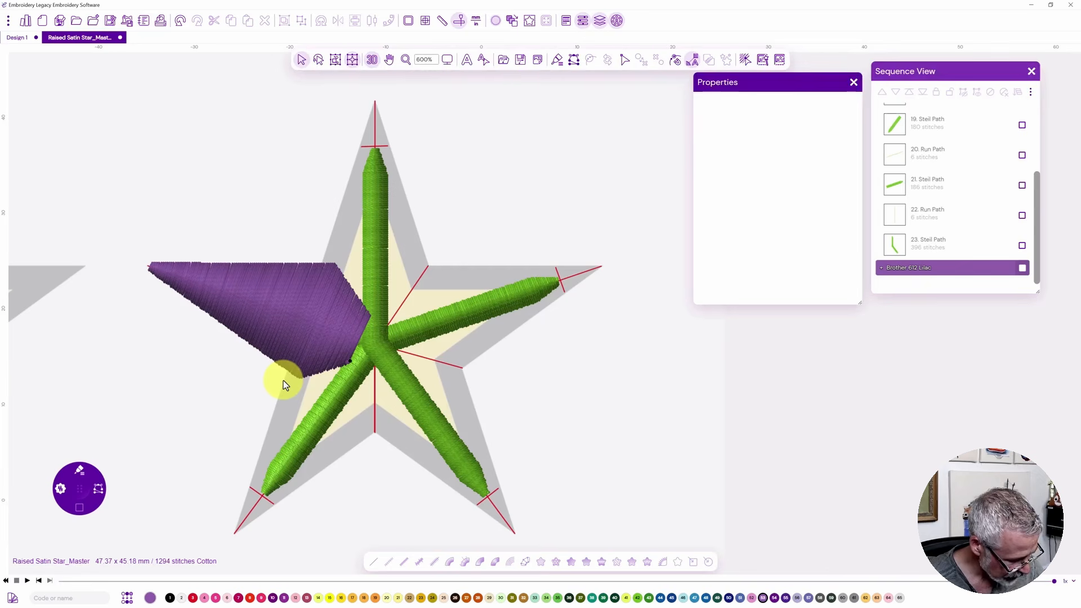
Digitize a run path from the upper-left satin's lower inner corner to the lower-left arm's tip and expand the lilac colour group.
{"action": "key", "text": "r"}
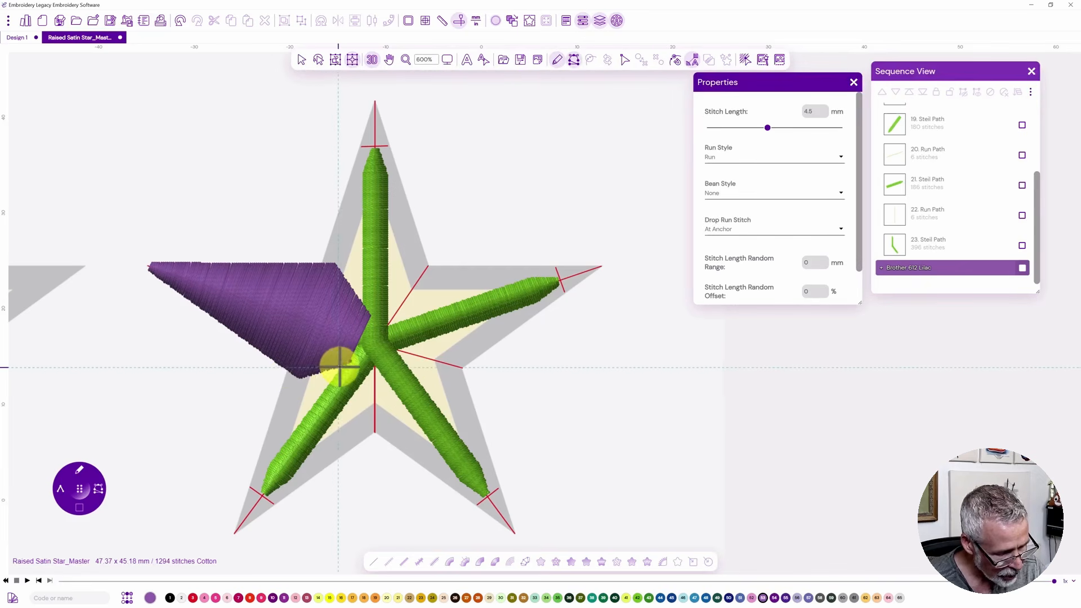
{"action": "left_click", "coordinate": [350, 361]}
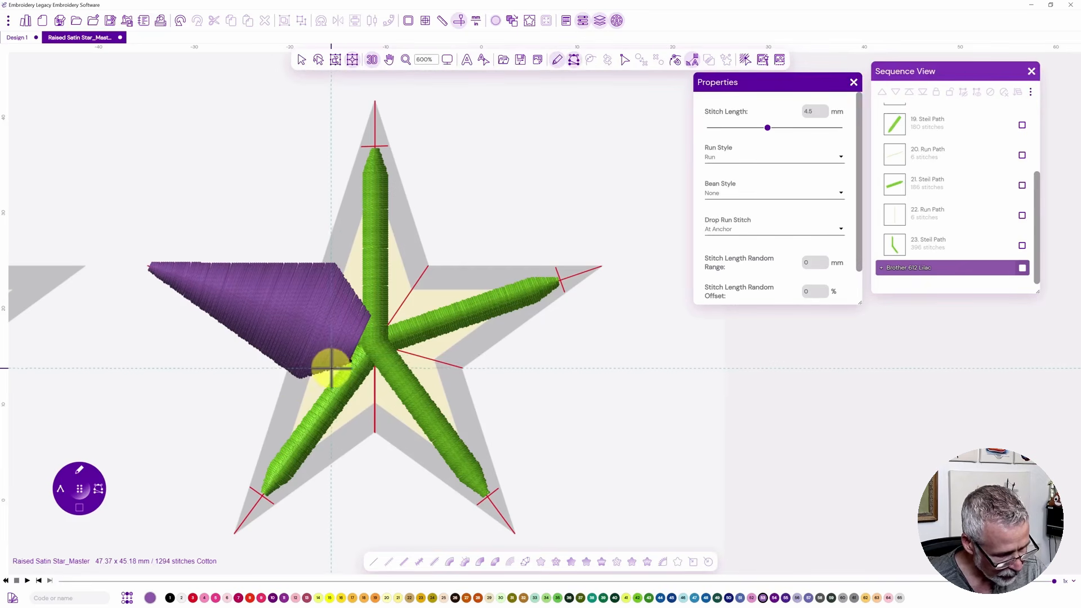
{"action": "left_click", "coordinate": [268, 462]}
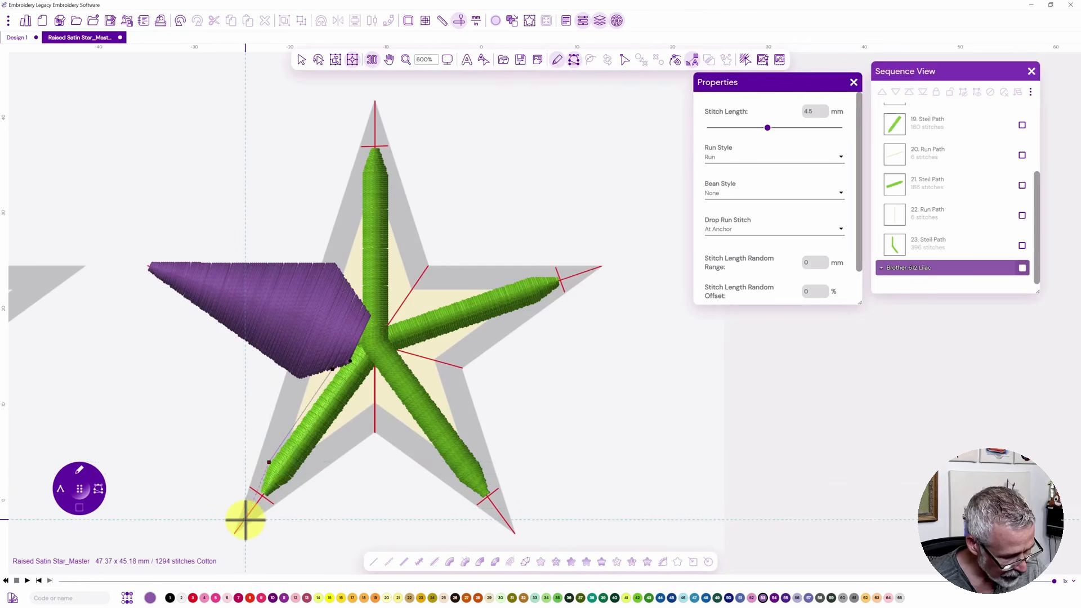
{"action": "double_click", "coordinate": [249, 523]}
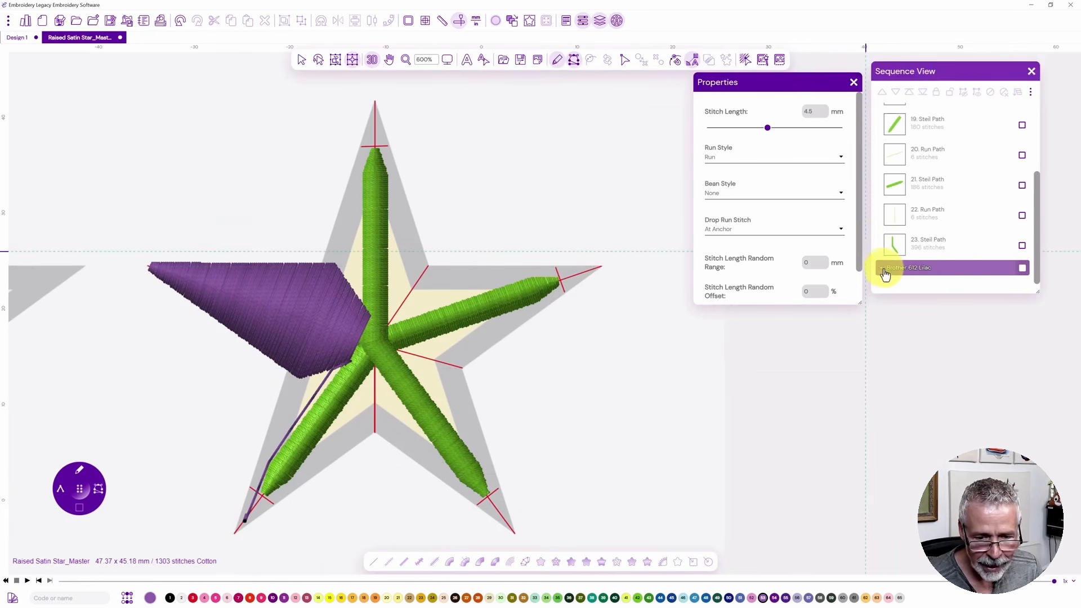
{"action": "left_click", "coordinate": [882, 270]}
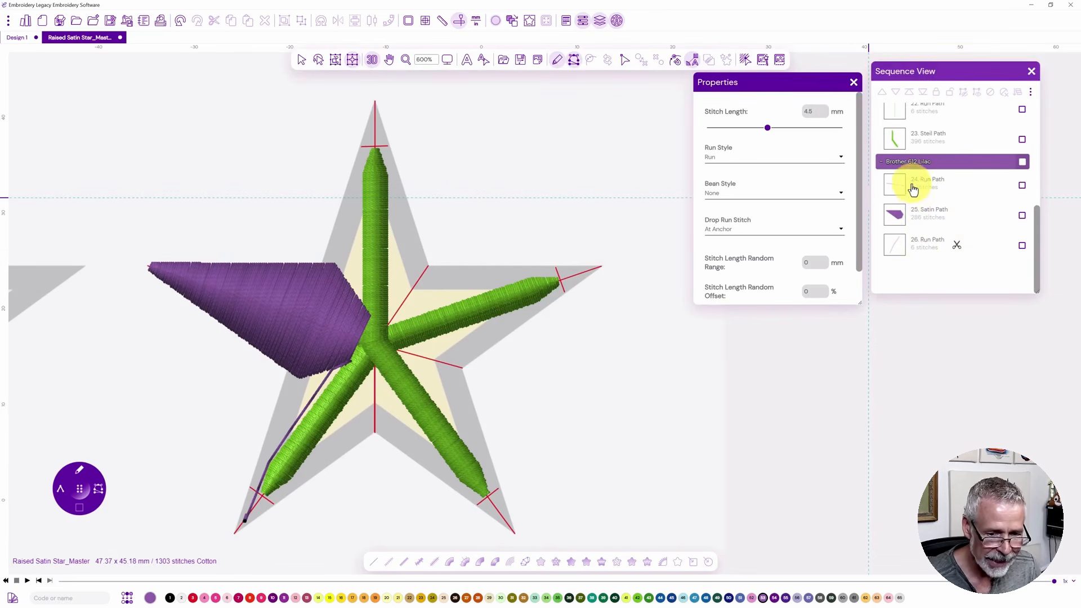
Turn off the 3D view and outline the lower-left arm with a closed six-point satin shape, running from its tip around the star's centre.
{"action": "mouse_move", "coordinate": [81, 478]}
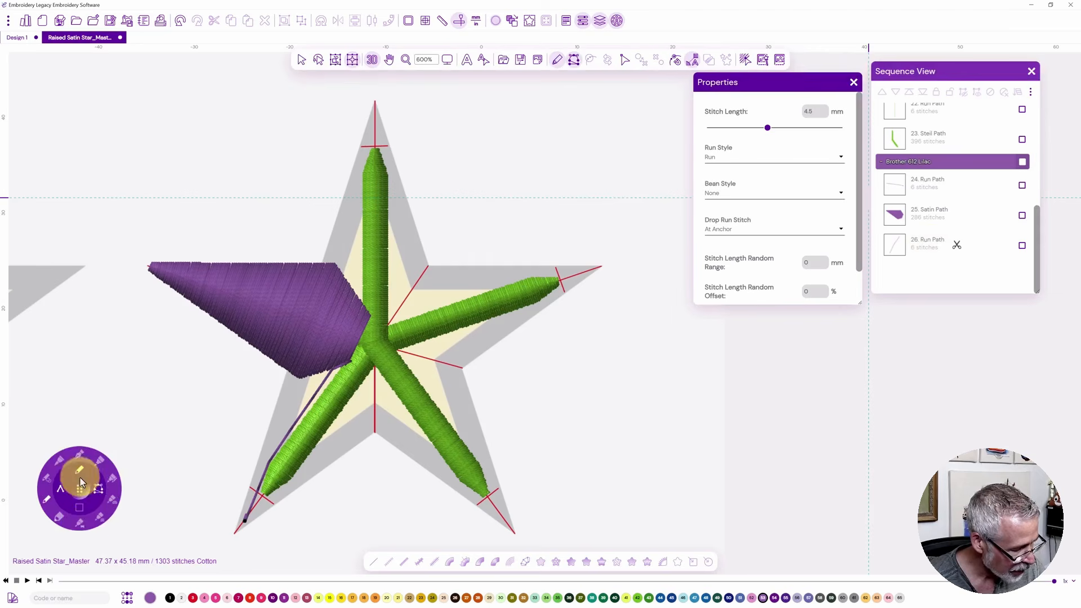
{"action": "left_click", "coordinate": [101, 522]}
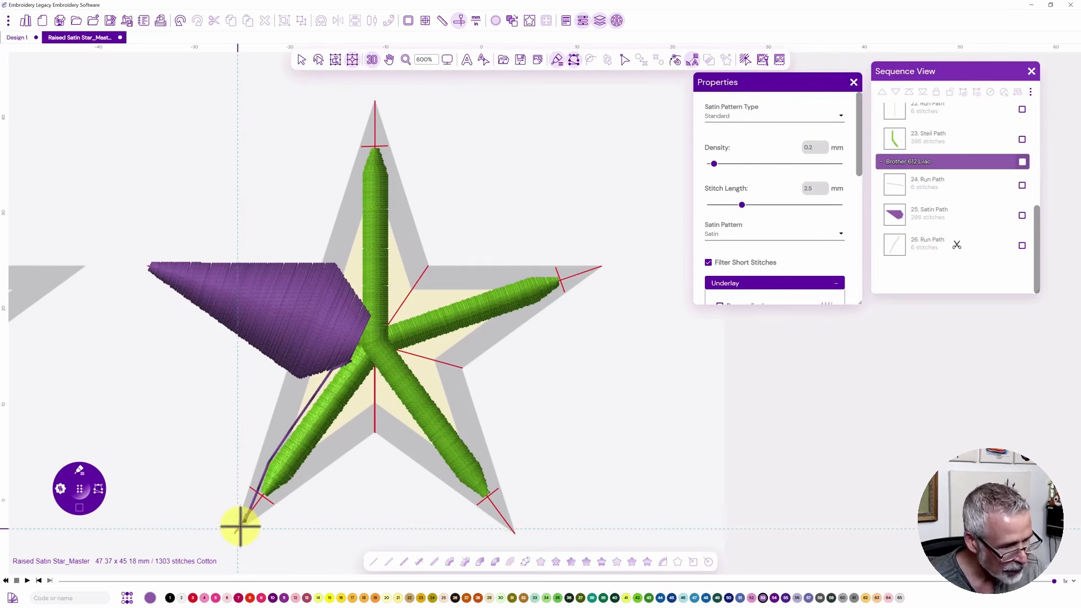
{"action": "left_click", "coordinate": [372, 60]}
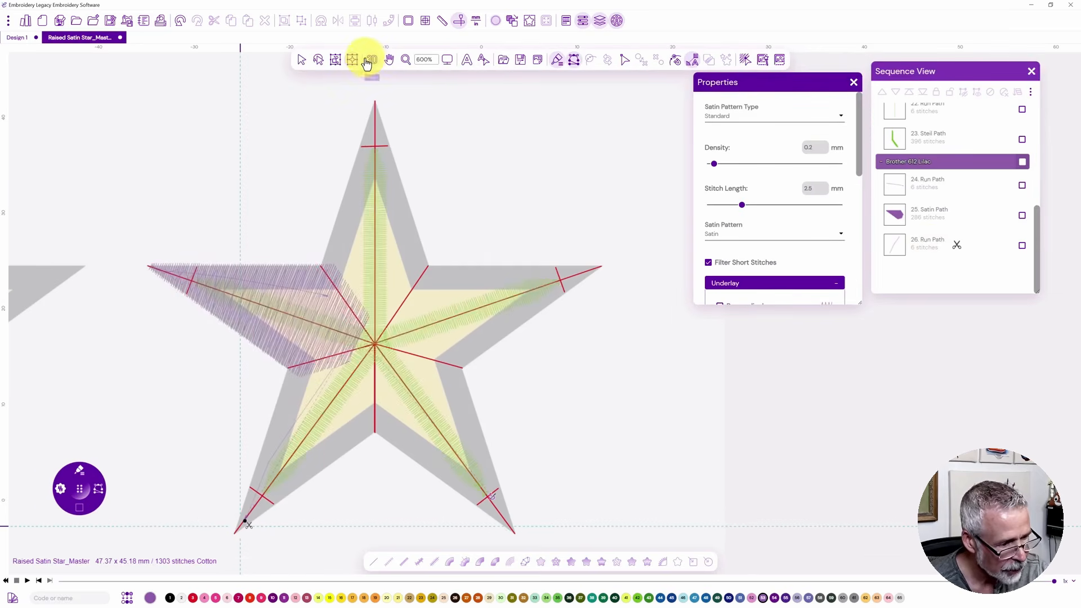
{"action": "left_click", "coordinate": [235, 531]}
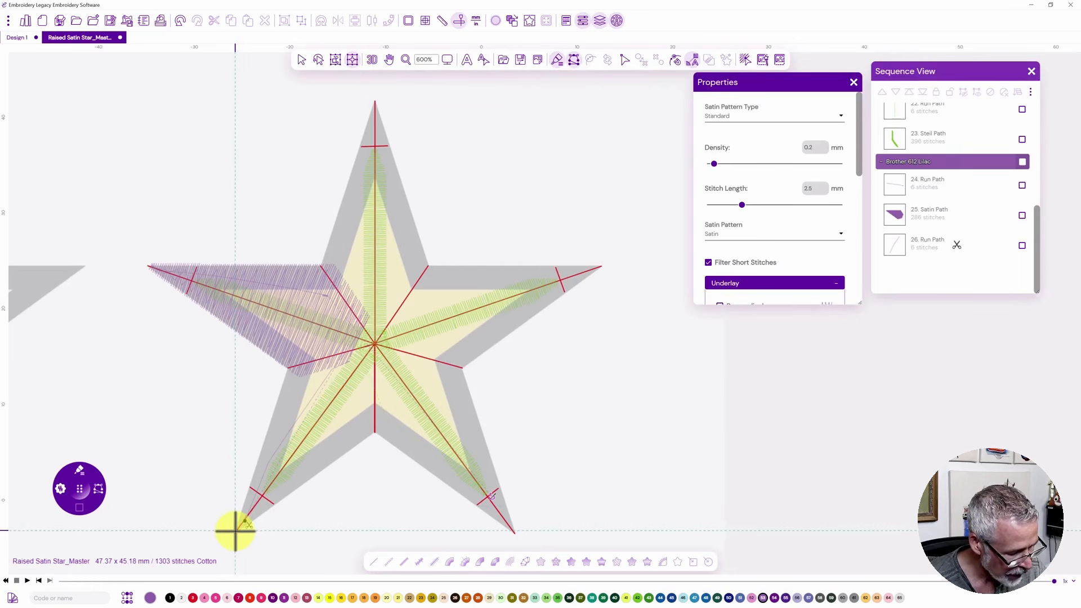
{"action": "left_click", "coordinate": [288, 368]}
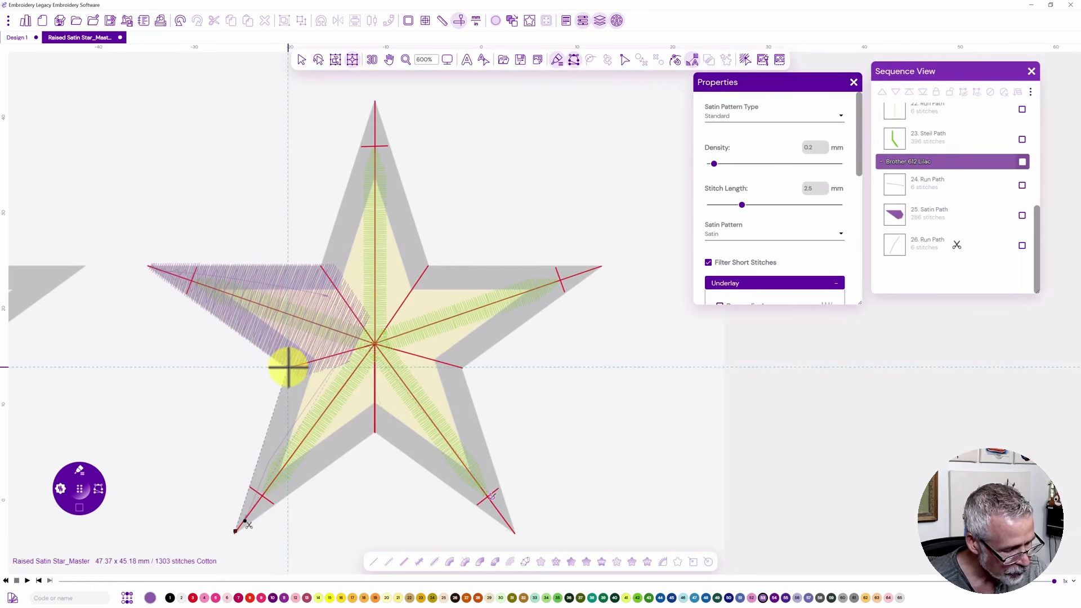
{"action": "left_click", "coordinate": [354, 349]}
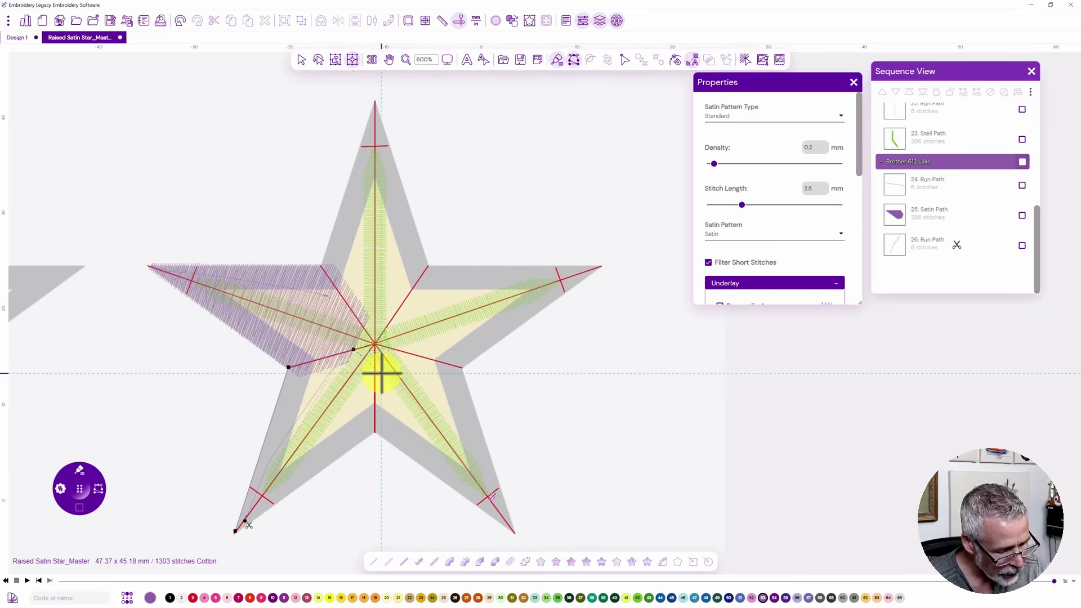
{"action": "left_click", "coordinate": [384, 376]}
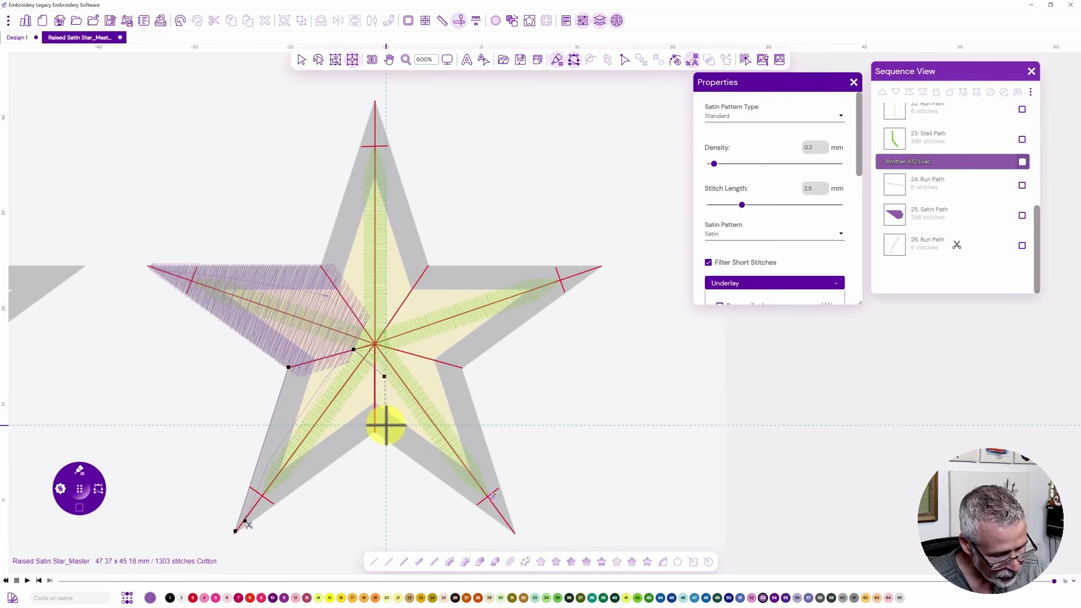
{"action": "left_click", "coordinate": [386, 425]}
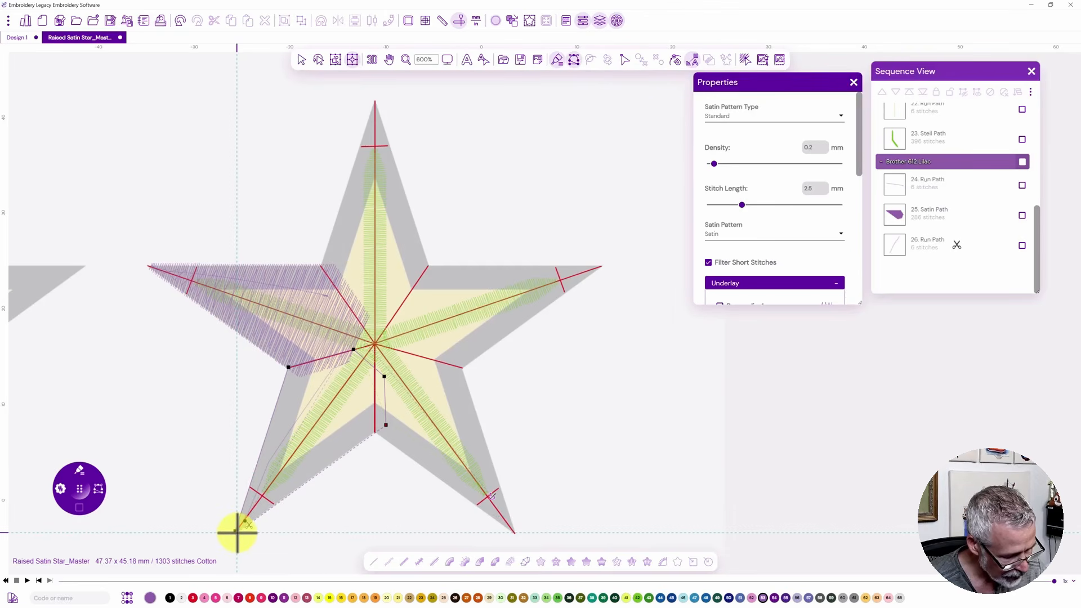
{"action": "left_click", "coordinate": [237, 532]}
{"action": "right_click", "coordinate": [231, 503]}
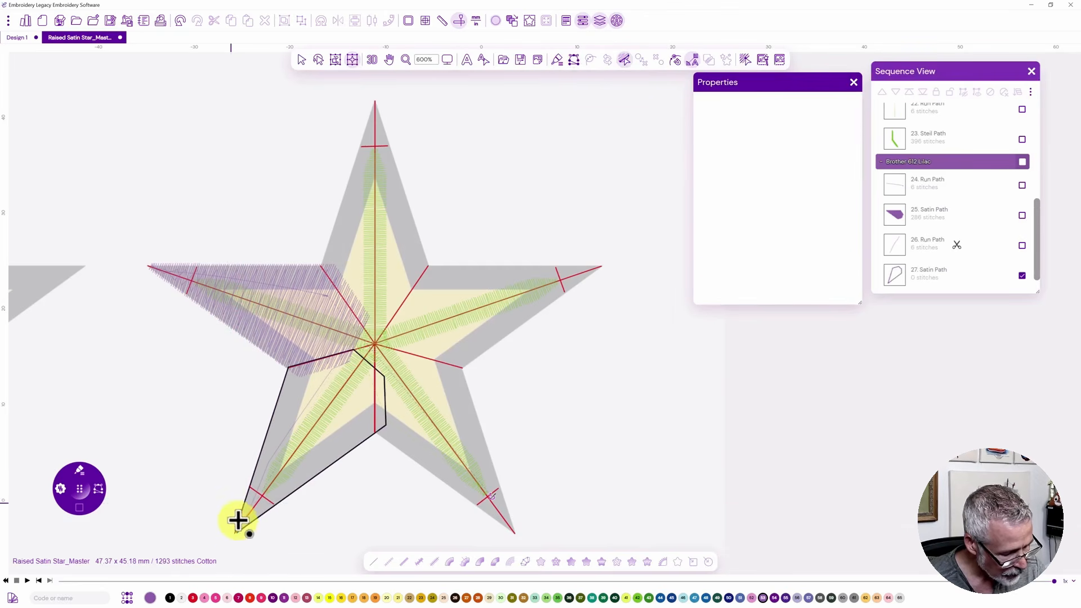
Define the lower-left satin's stitch angle lines at the tip and inner edge, and move its stop point to the corner right of centre.
{"action": "left_click", "coordinate": [238, 521]}
{"action": "left_click", "coordinate": [246, 527]}
{"action": "left_click", "coordinate": [344, 352]}
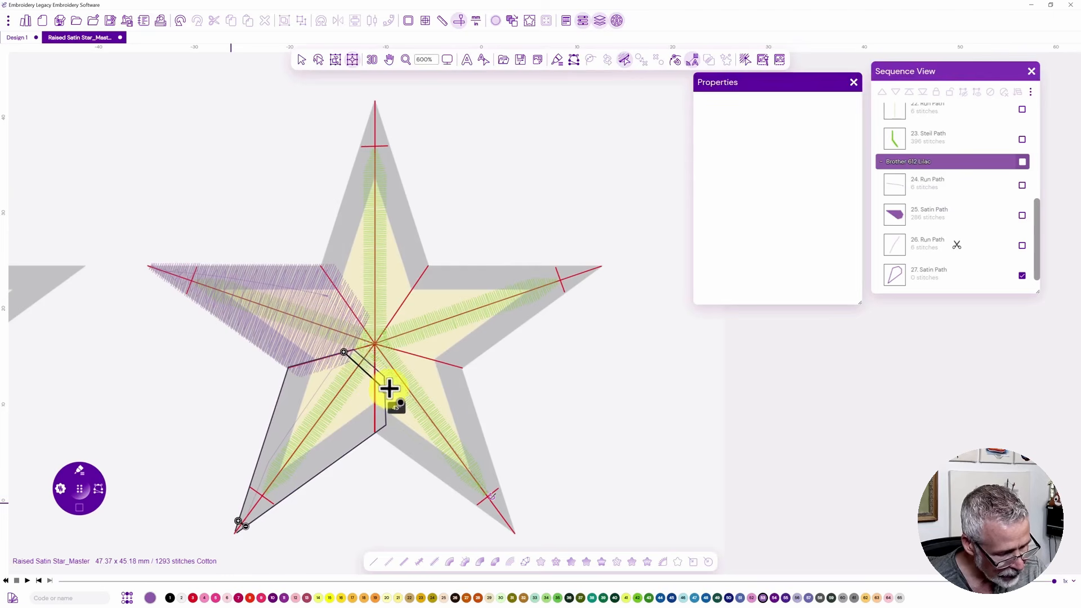
{"action": "left_click", "coordinate": [390, 388]}
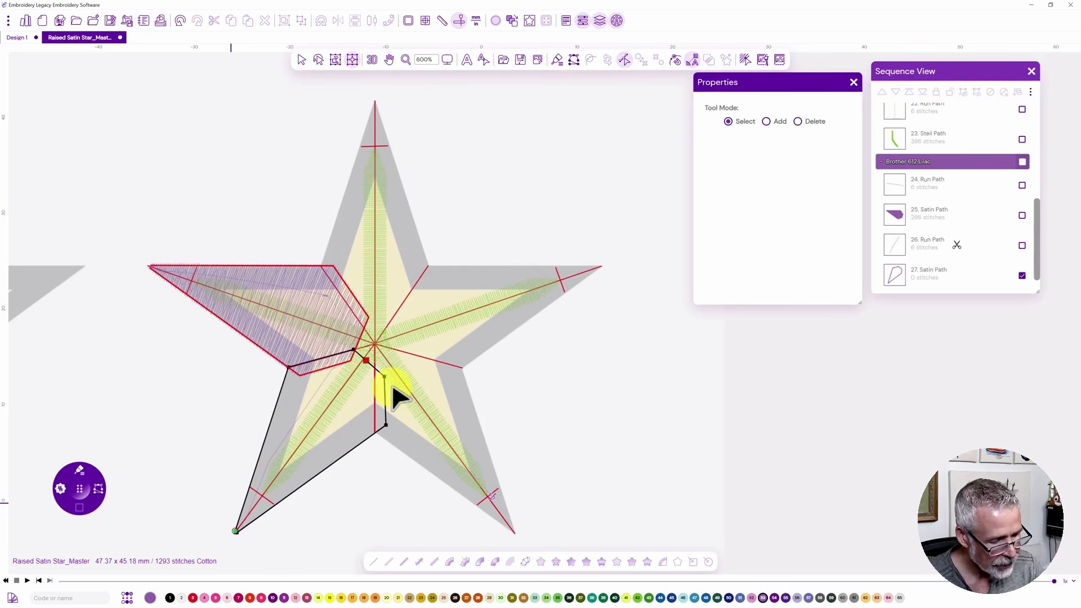
{"action": "left_click_drag", "start_coordinate": [367, 360], "coordinate": [386, 377]}
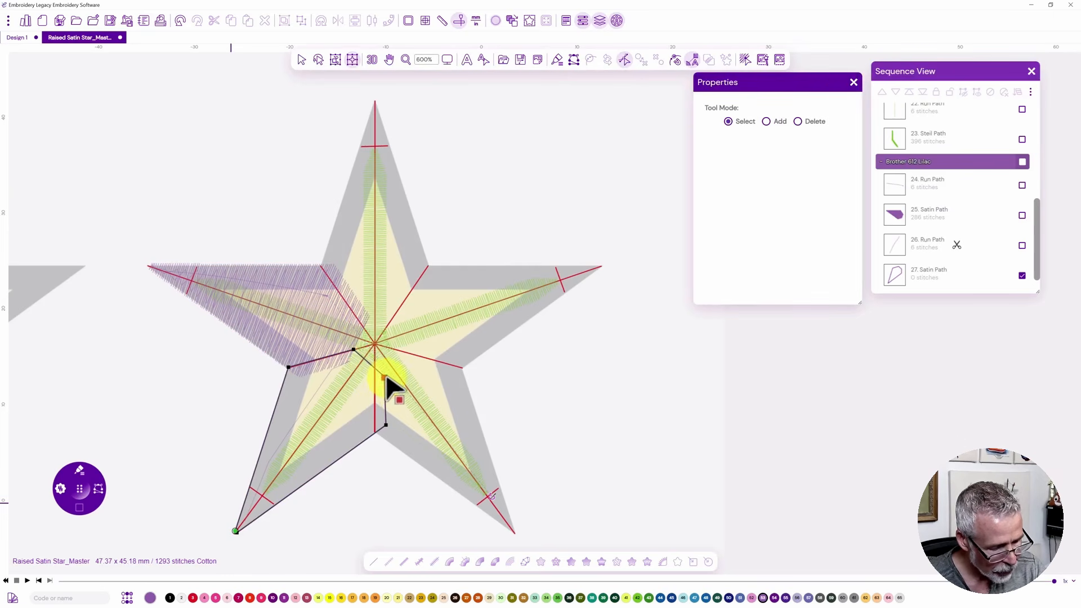
{"action": "key", "text": "Return"}
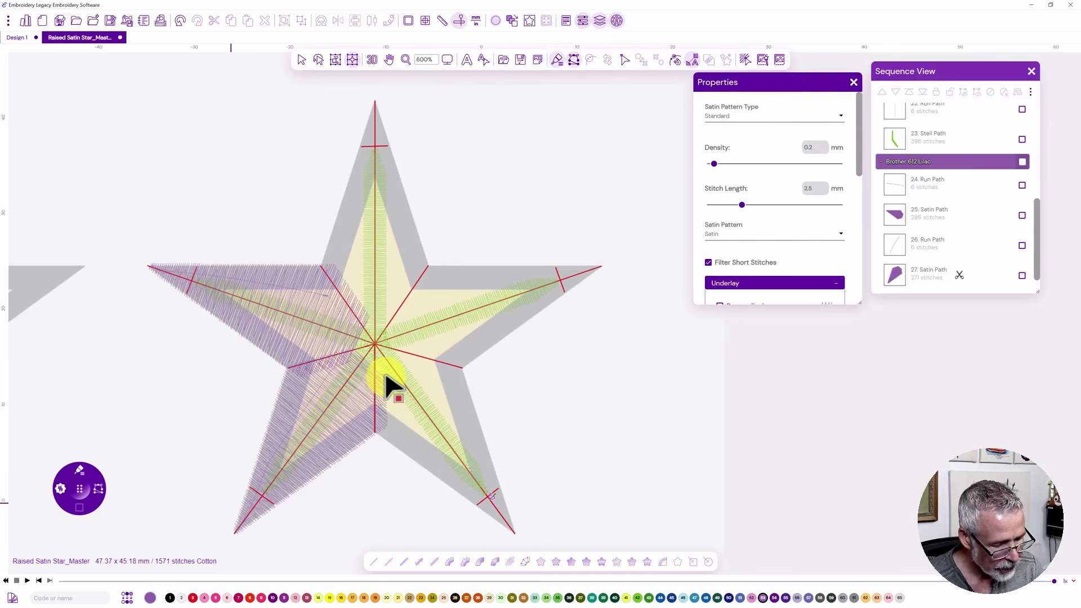
Digitize a run path from the lower-left satin's inner corner along the neighbouring arm to the lower-right tip.
{"action": "key", "text": "r"}
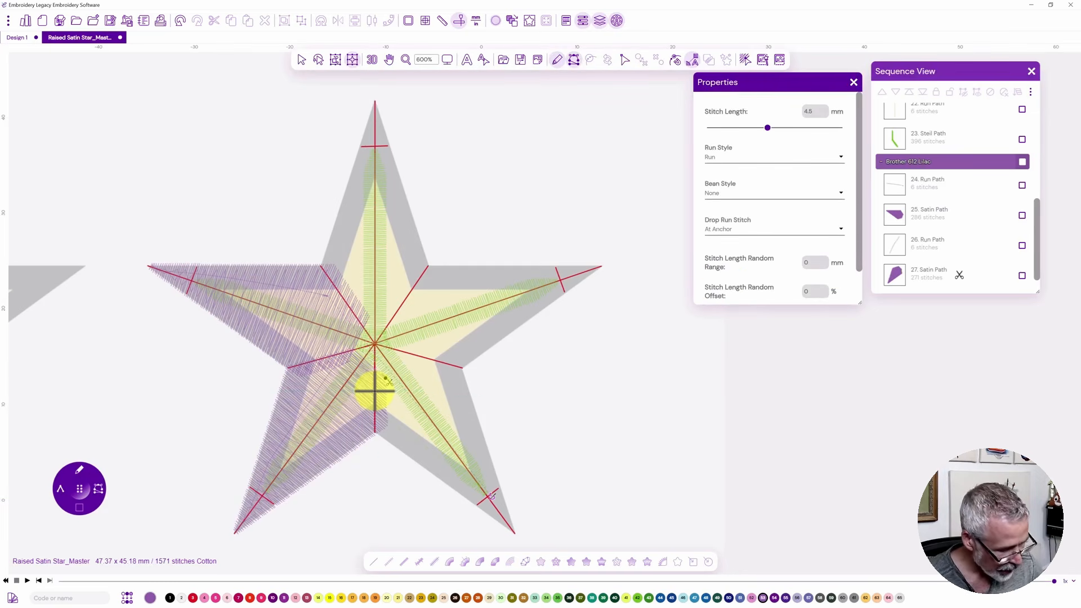
{"action": "left_click", "coordinate": [387, 394]}
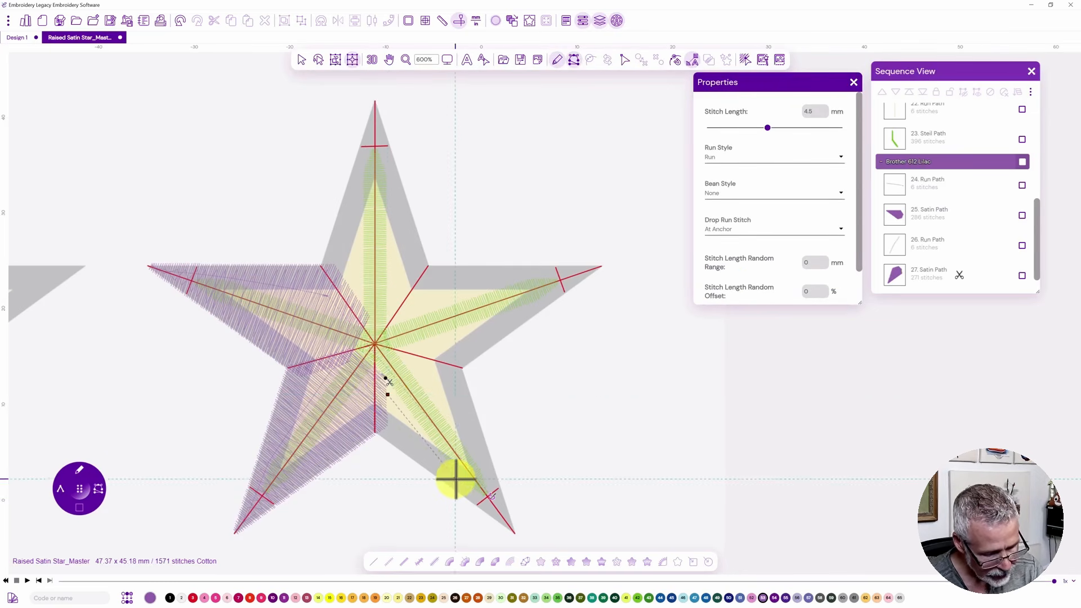
{"action": "left_click", "coordinate": [459, 481]}
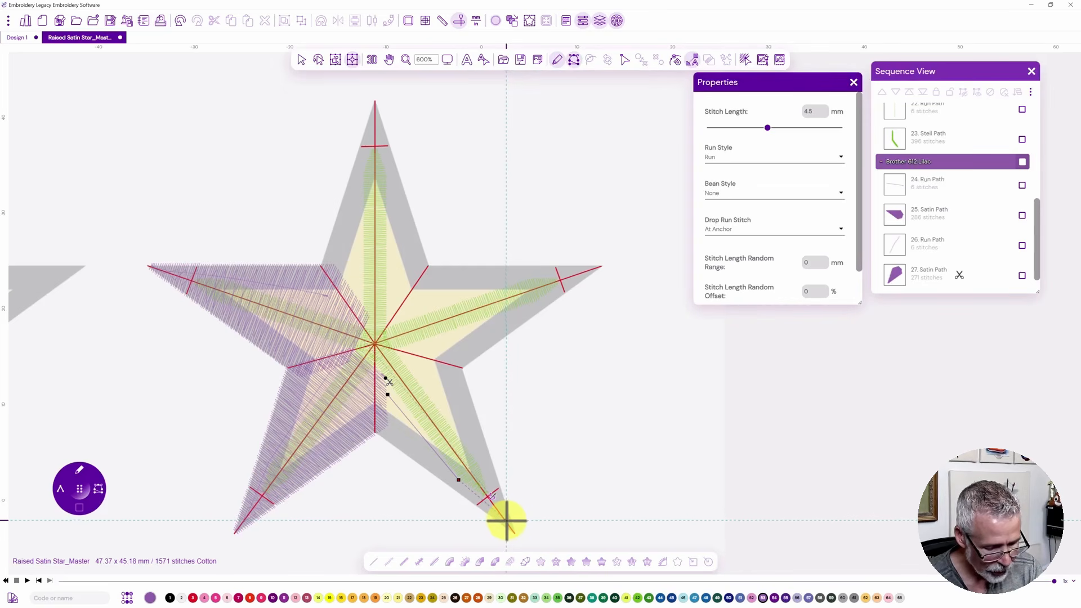
{"action": "left_click", "coordinate": [507, 520]}
{"action": "right_click", "coordinate": [442, 442]}
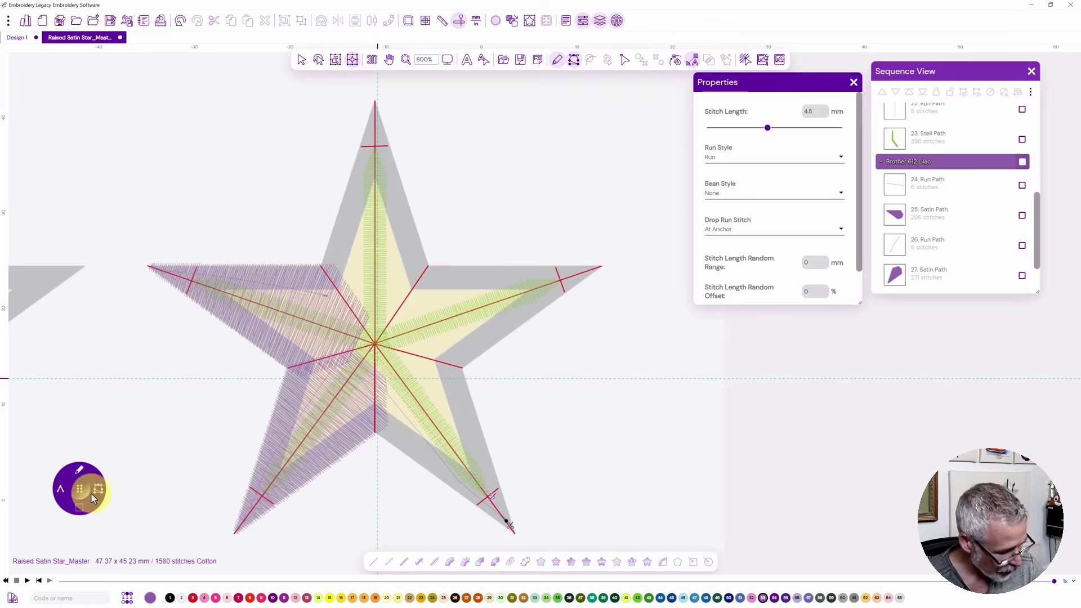
Outline the lower-right arm with a closed six-point satin shape, from its tip past the bottom notch, around the centre and back.
{"action": "left_click", "coordinate": [80, 471]}
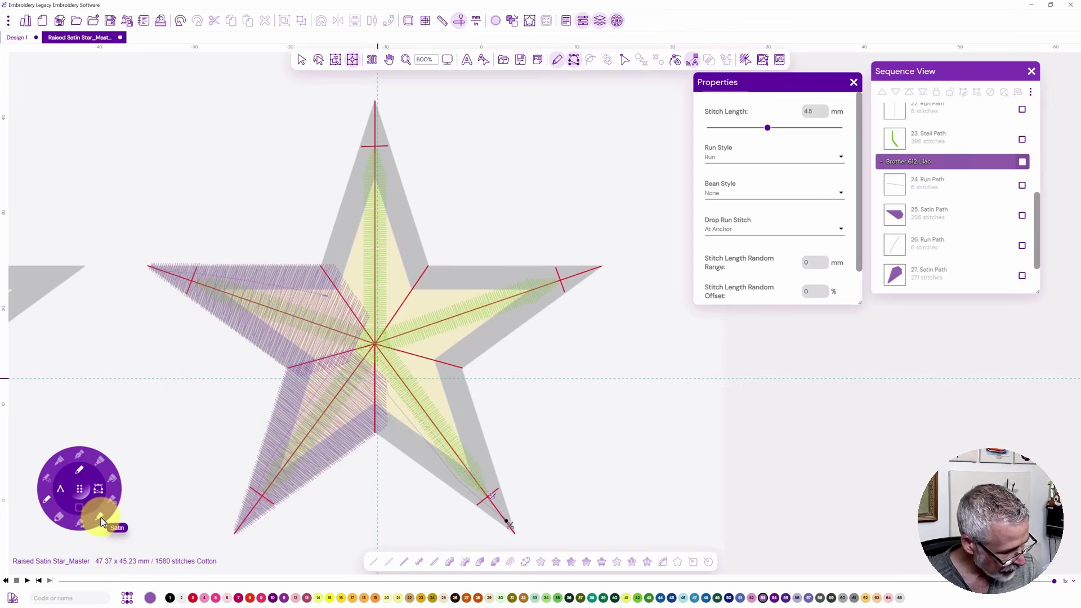
{"action": "left_click", "coordinate": [100, 519]}
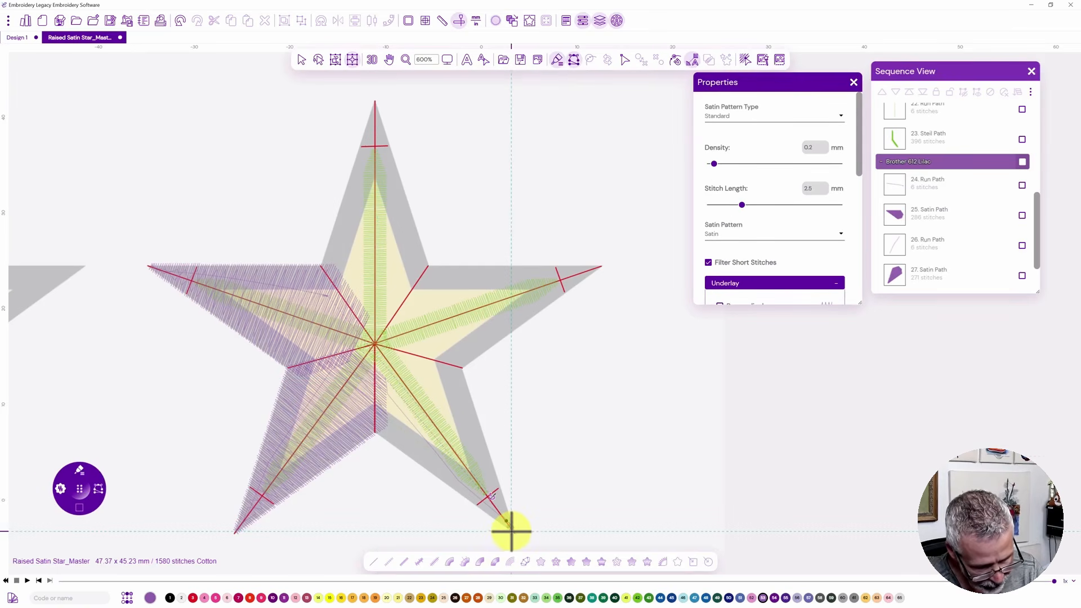
{"action": "left_click", "coordinate": [512, 531]}
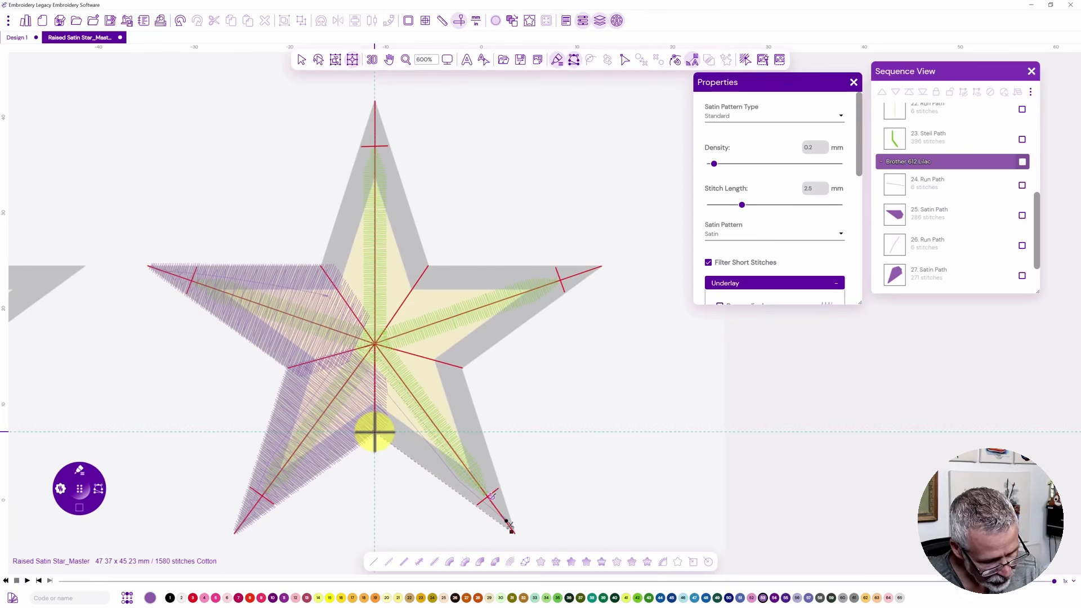
{"action": "left_click", "coordinate": [375, 431]}
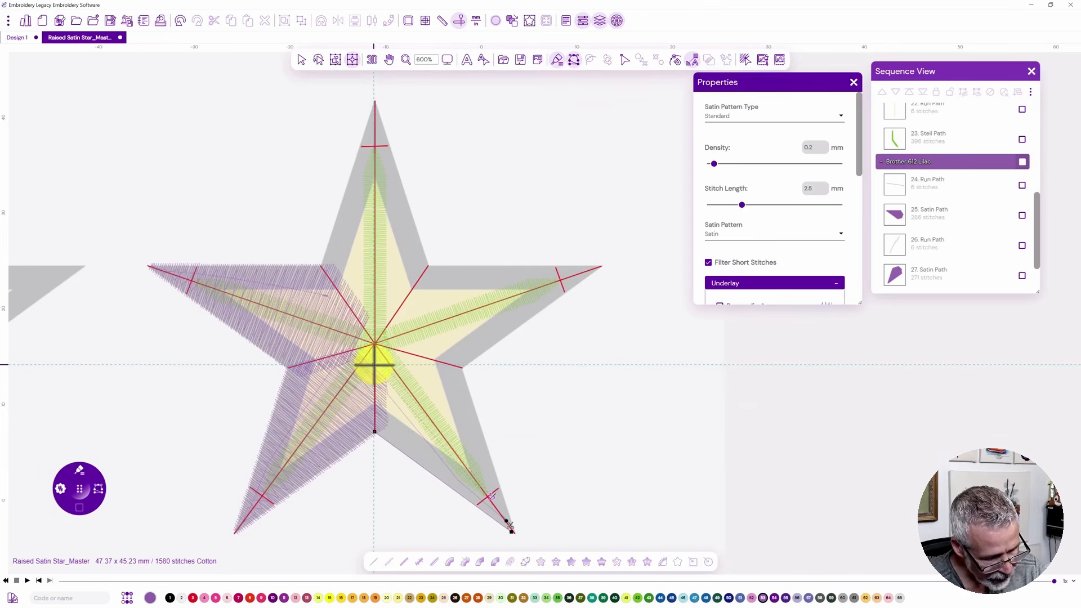
{"action": "left_click", "coordinate": [375, 365]}
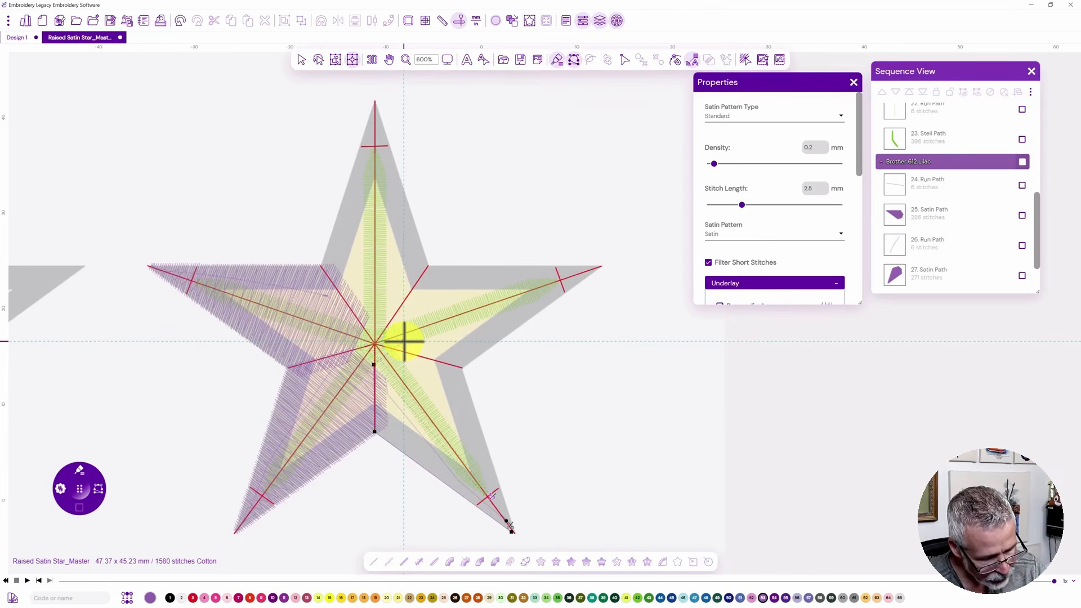
{"action": "left_click", "coordinate": [404, 342]}
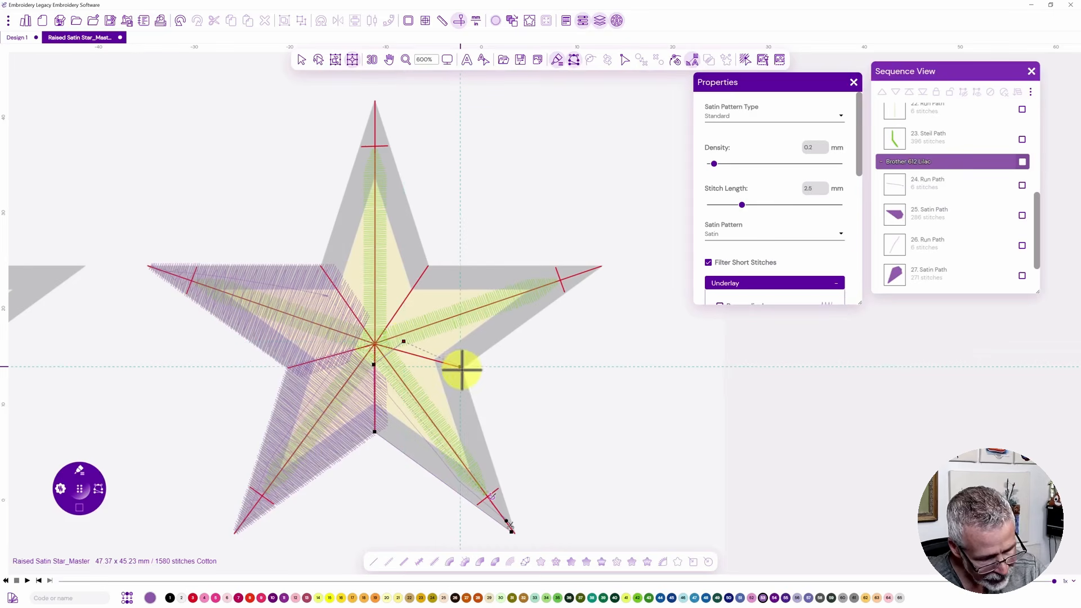
{"action": "left_click", "coordinate": [459, 357]}
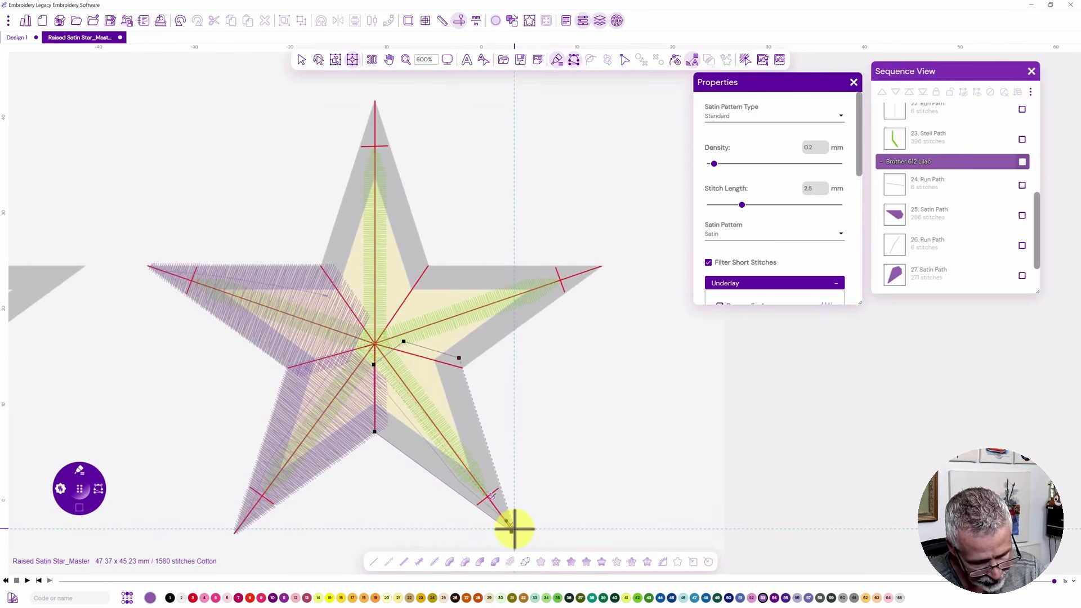
{"action": "left_click", "coordinate": [514, 530]}
Define the lower-right satin's stitch angle lines across the tip and the inner edge, and generate its stitches.
{"action": "left_click_drag", "start_coordinate": [512, 519], "coordinate": [503, 525]}
{"action": "left_click_drag", "start_coordinate": [412, 344], "coordinate": [377, 370]}
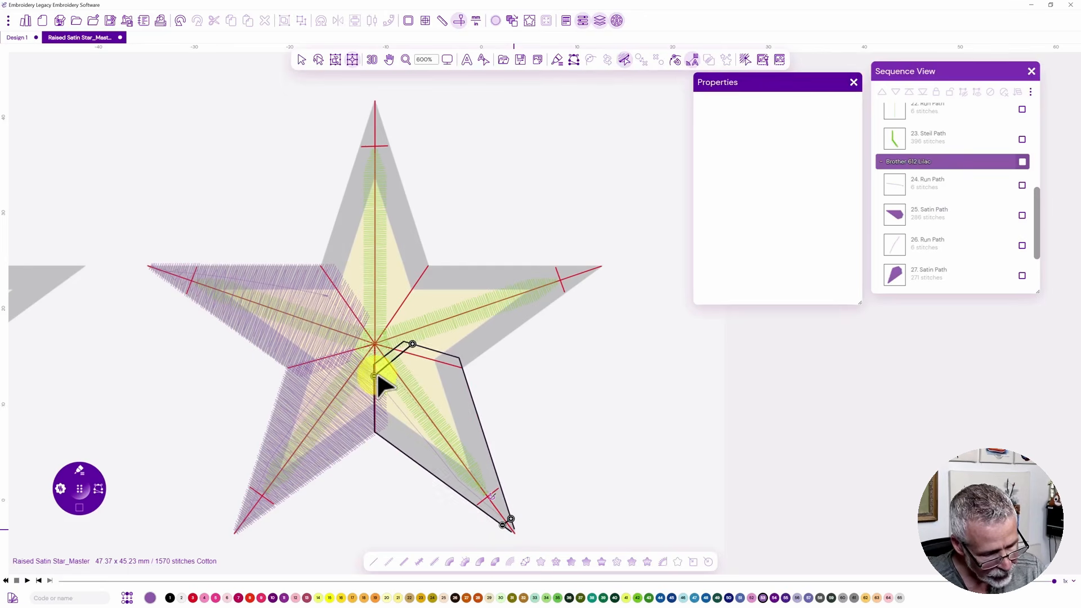
{"action": "key", "text": "Return"}
{"action": "key", "text": "Return"}
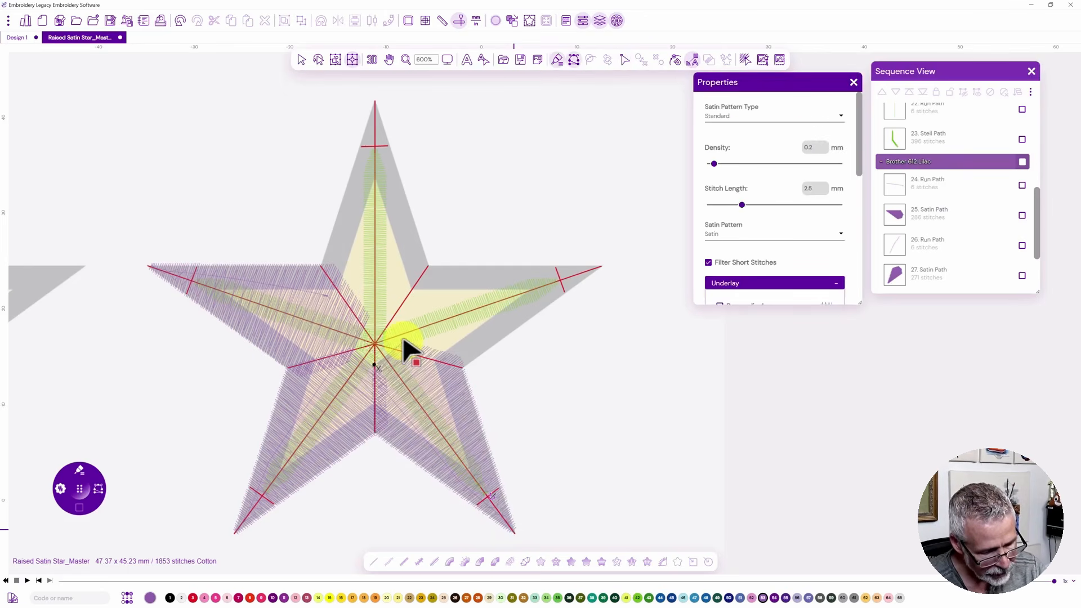
Digitize a run path from the lower-right satin's inner end along the upper-right arm to its tip.
{"action": "key", "text": "r"}
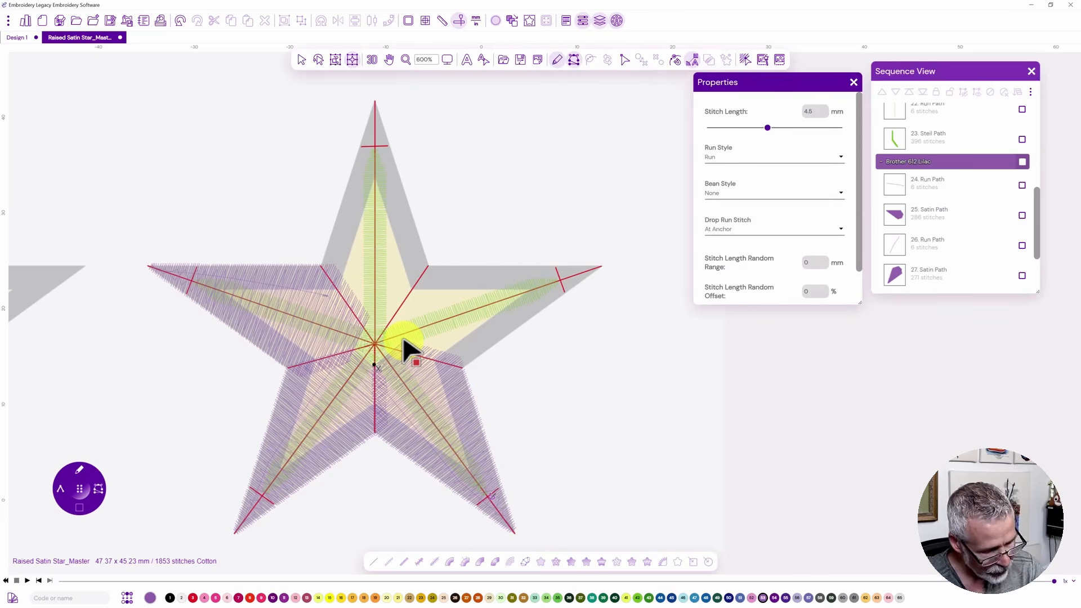
{"action": "left_click", "coordinate": [420, 345]}
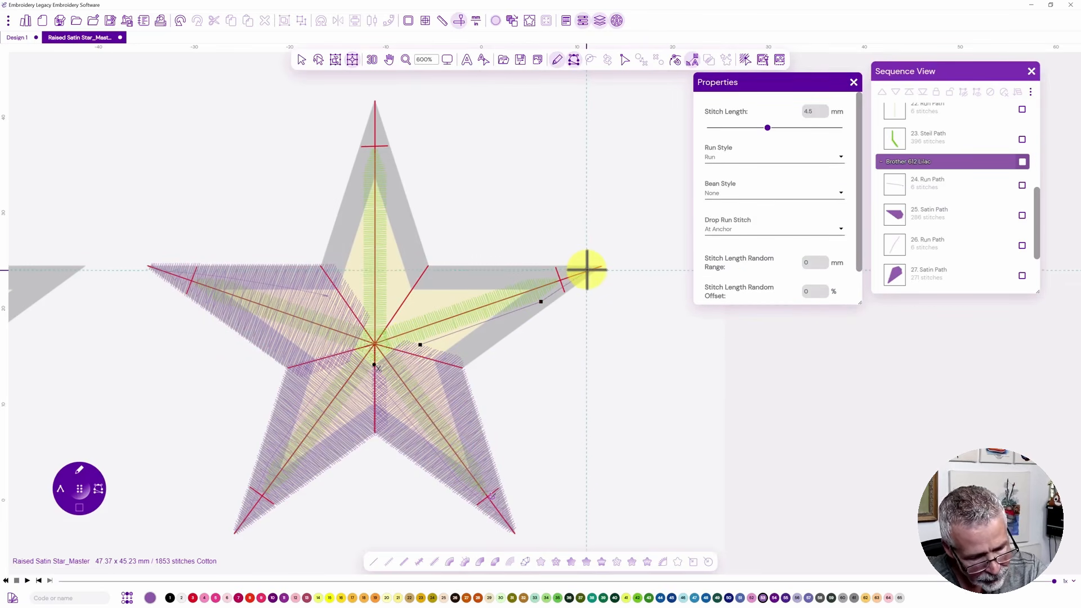
{"action": "right_click", "coordinate": [587, 270]}
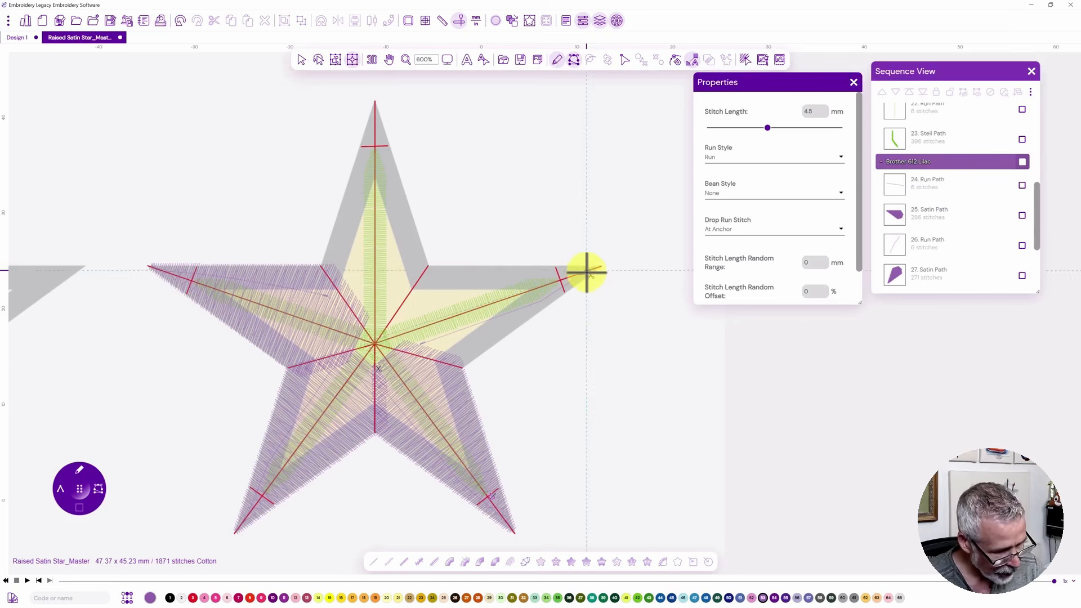
Extend the upper-right arm's run path towards the lower-right satin's inner corner and move its start point onto that inner end.
{"action": "left_click_drag", "start_coordinate": [1040, 222], "coordinate": [1051, 269]}
{"action": "left_click", "coordinate": [931, 223]}
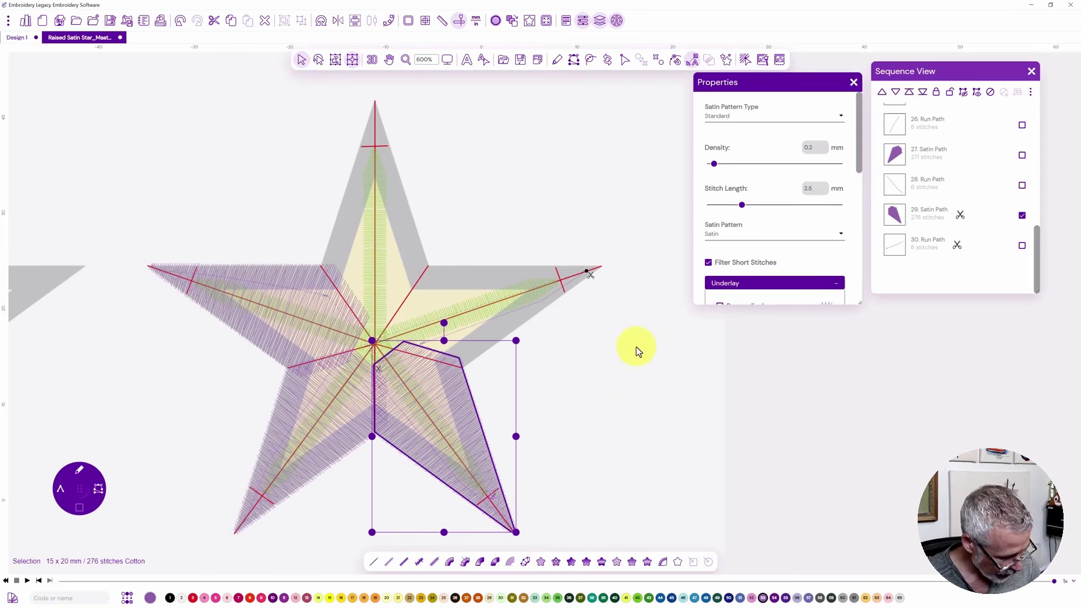
{"action": "key", "text": "h"}
{"action": "left_click", "coordinate": [404, 340]}
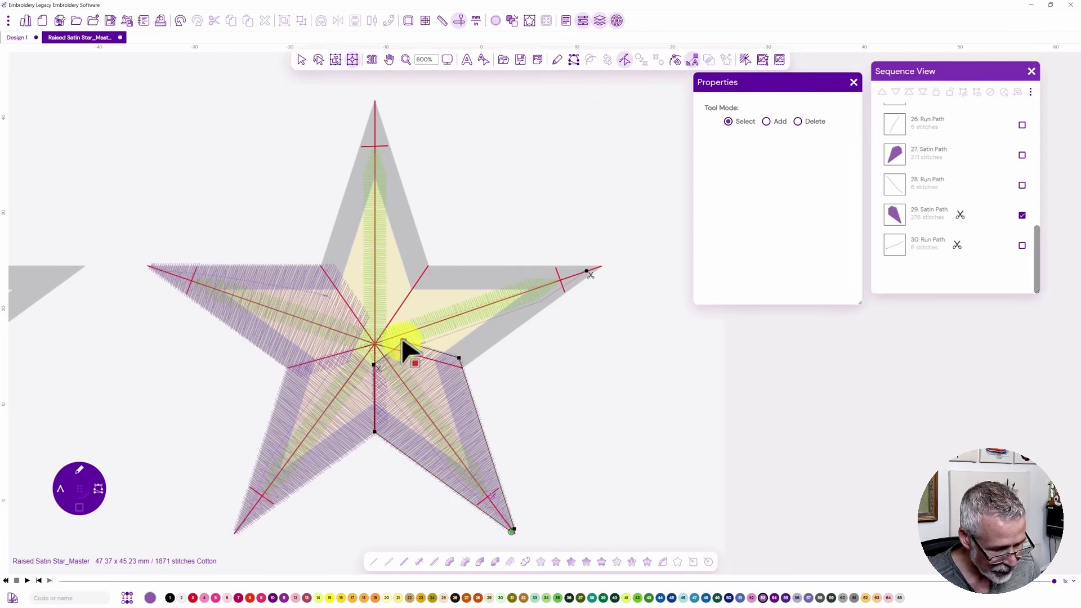
{"action": "left_click", "coordinate": [431, 337]}
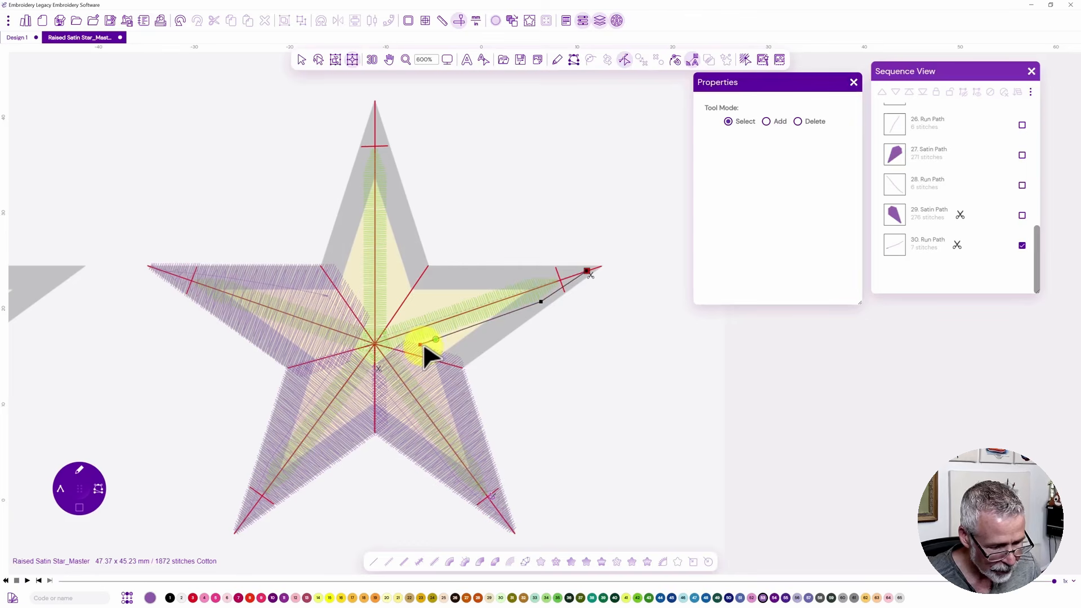
{"action": "left_click", "coordinate": [420, 342]}
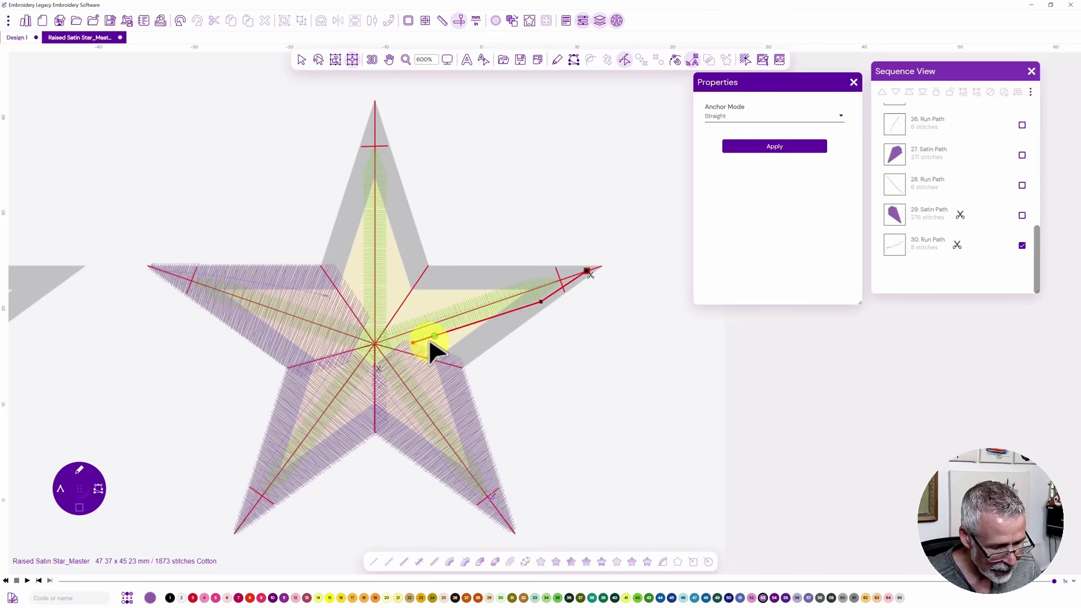
{"action": "left_click", "coordinate": [431, 346]}
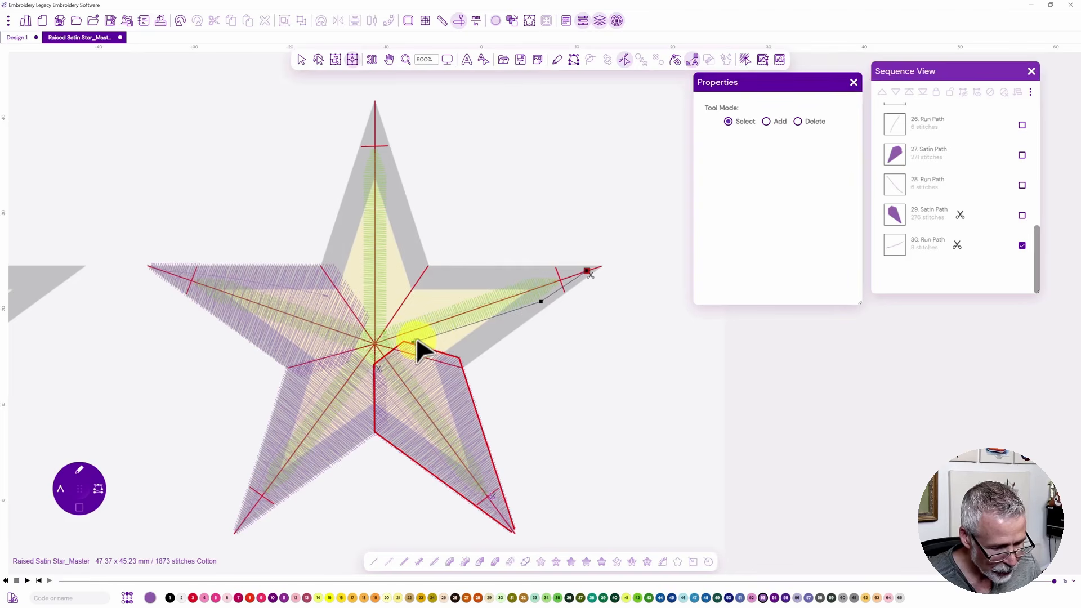
{"action": "left_click", "coordinate": [413, 342]}
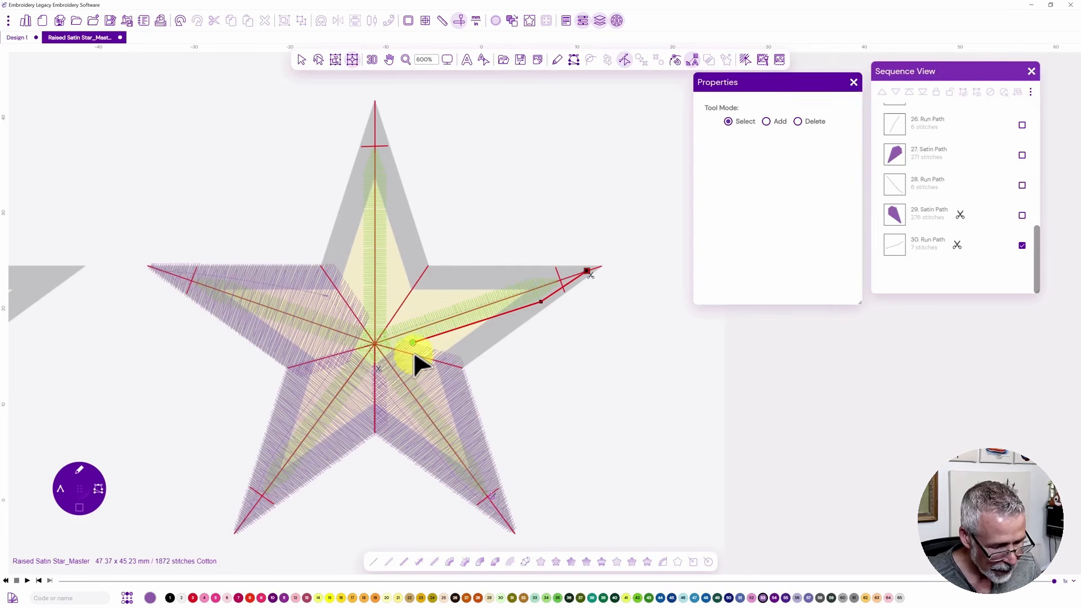
{"action": "left_click", "coordinate": [422, 348]}
Adjust the lower-right satin's inner corner node beside the run path's start to remove the trim, and check both objects in the sequence.
{"action": "left_click", "coordinate": [405, 340]}
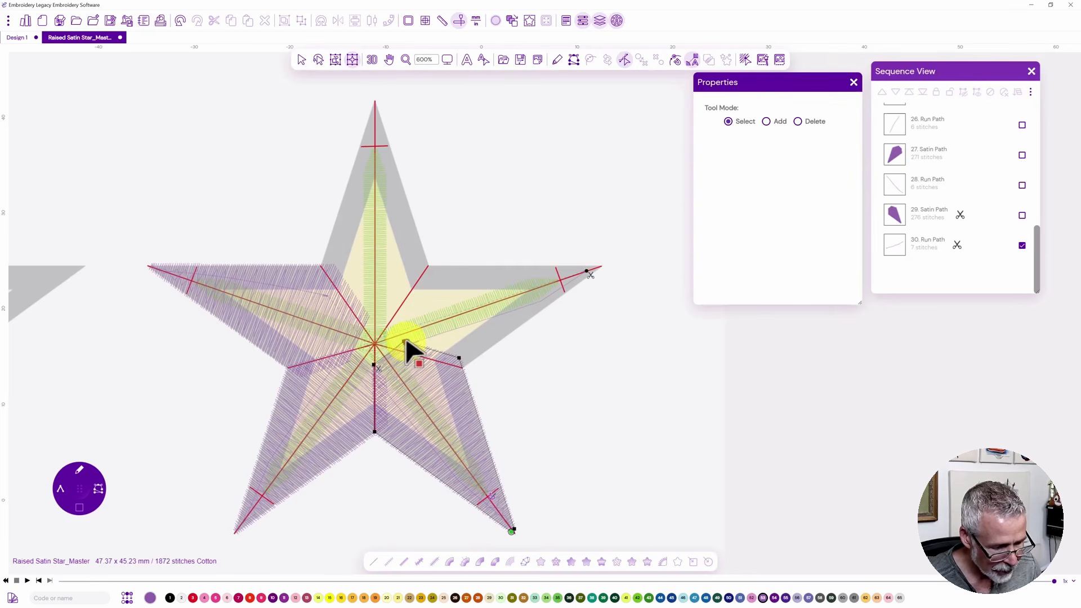
{"action": "left_click", "coordinate": [404, 341]}
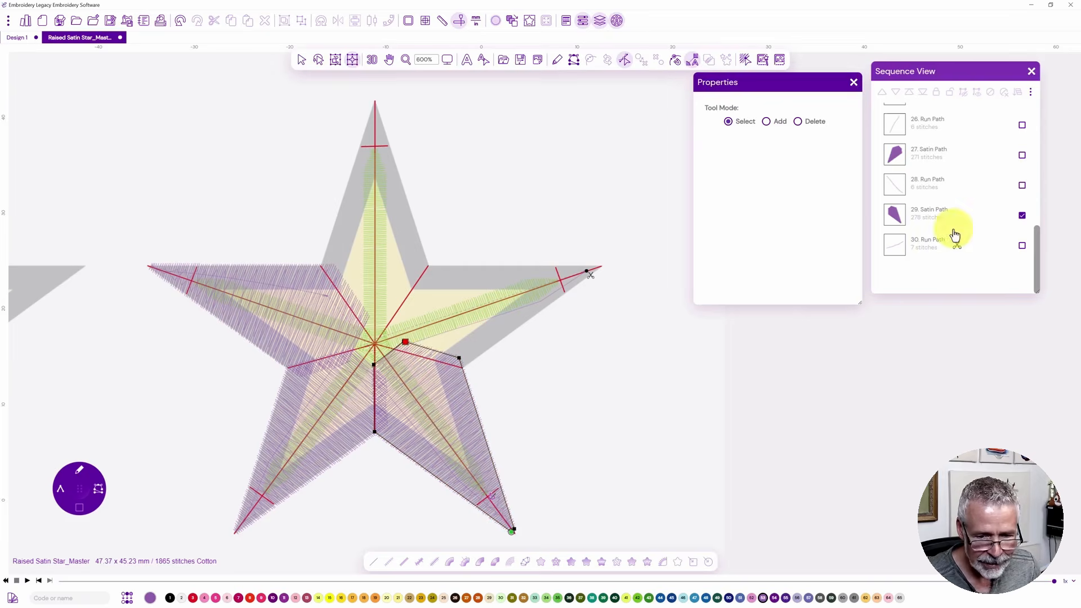
{"action": "left_click", "coordinate": [933, 214]}
{"action": "left_click", "coordinate": [537, 309]}
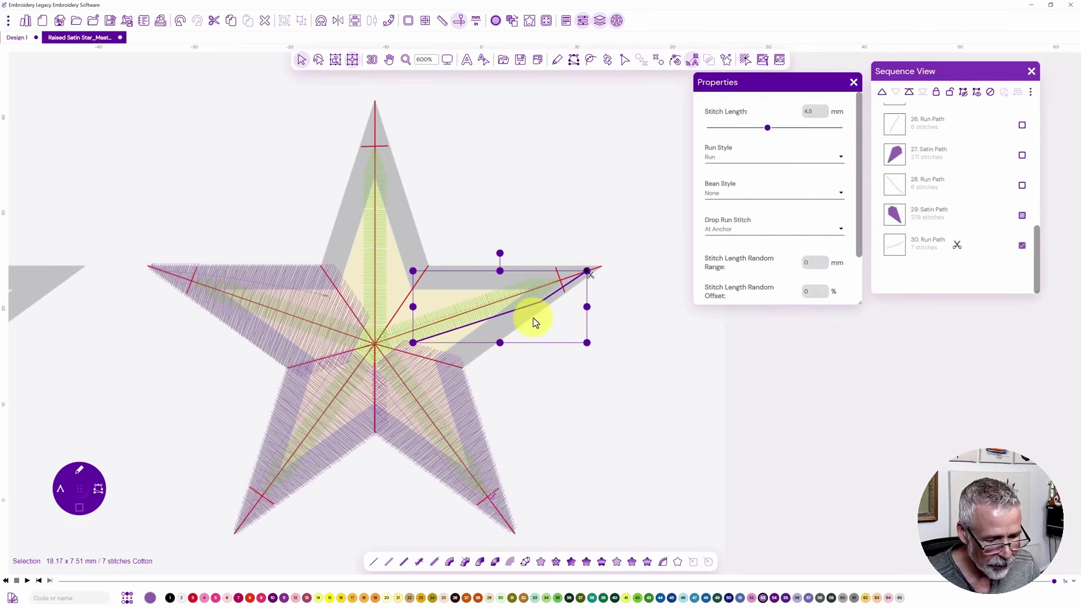
Outline the upper-right arm with a closed six-point satin shape, from its tip past the lower notch, around the centre and back.
{"action": "left_click", "coordinate": [80, 472]}
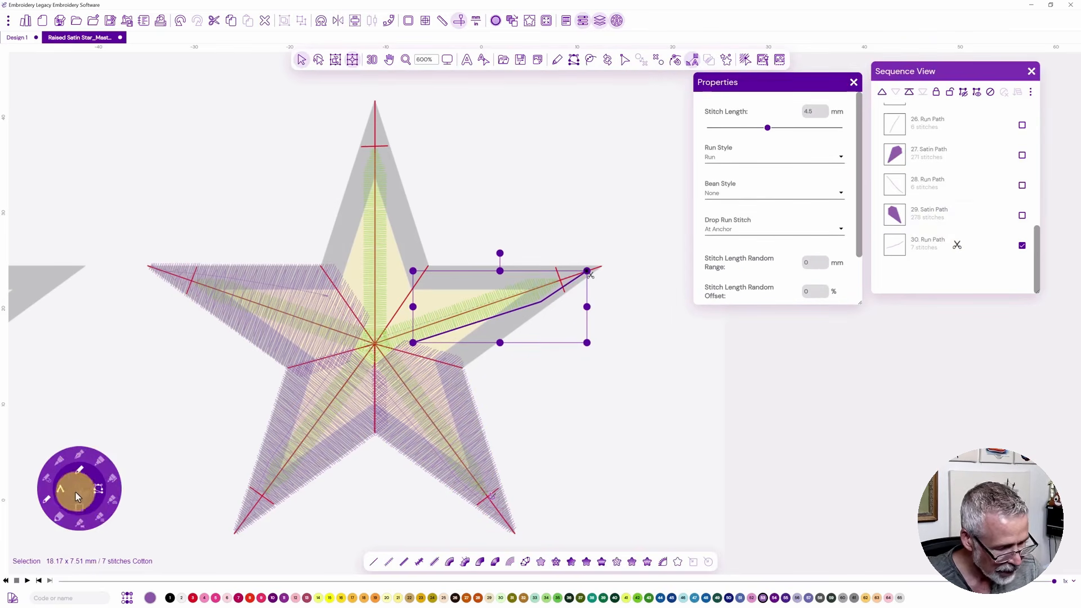
{"action": "left_click", "coordinate": [100, 517]}
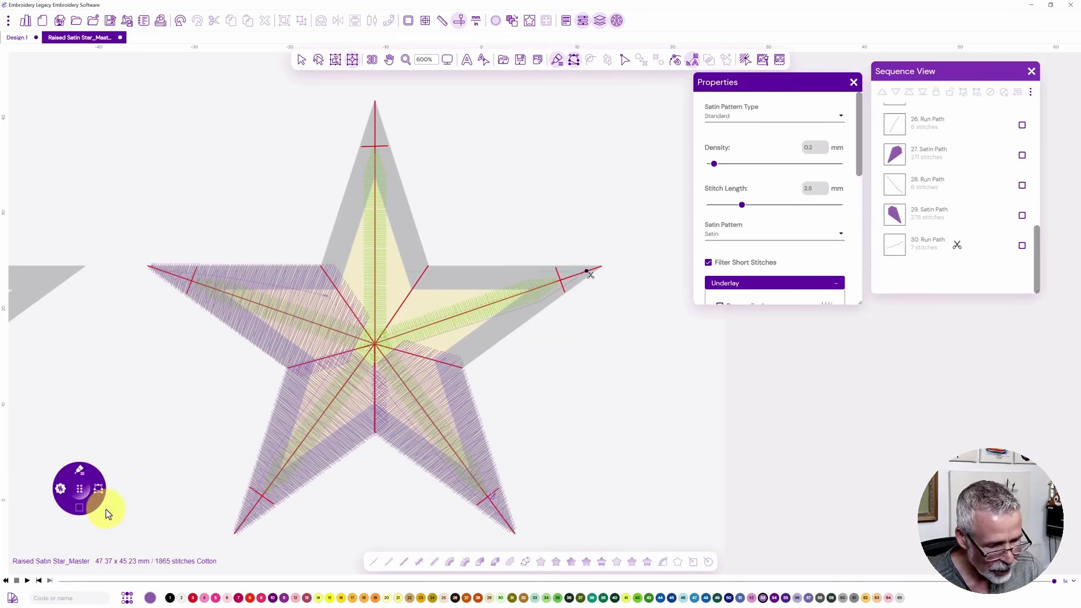
{"action": "left_click", "coordinate": [598, 268]}
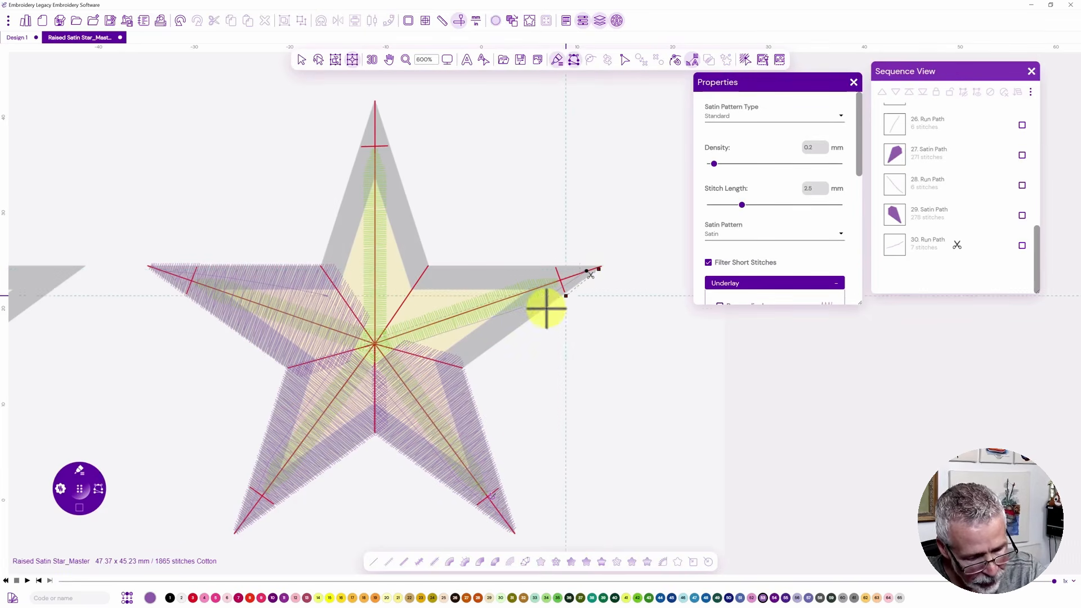
{"action": "left_click", "coordinate": [461, 370]}
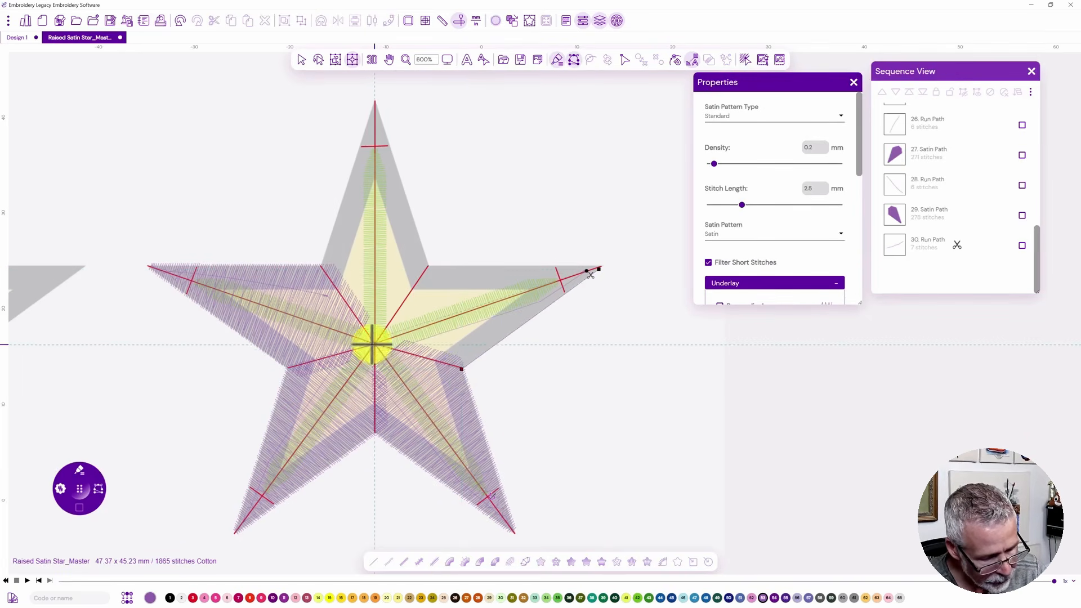
{"action": "left_click", "coordinate": [394, 350]}
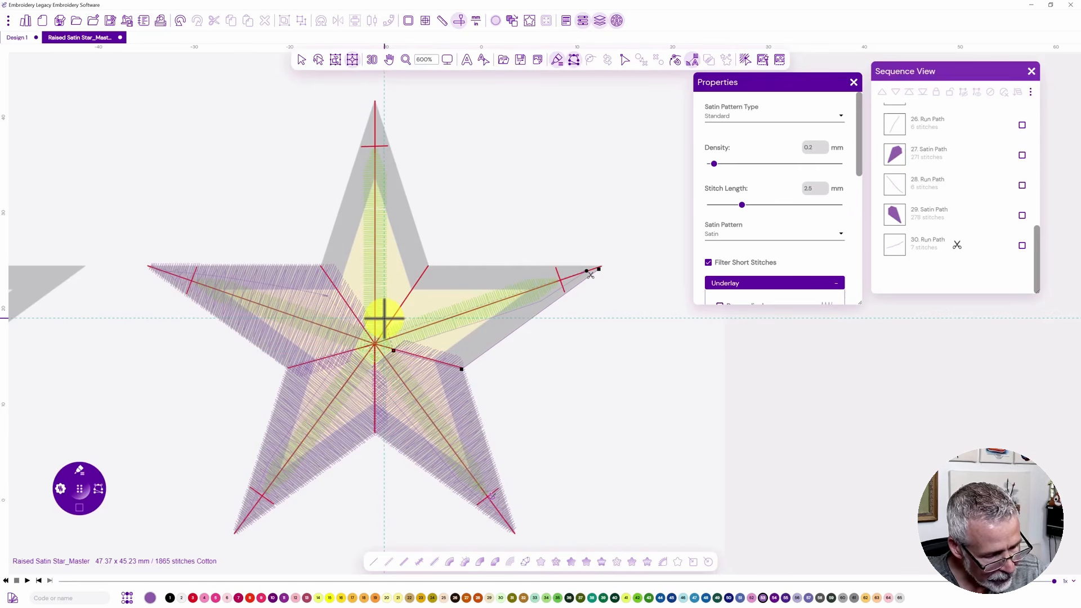
{"action": "left_click", "coordinate": [384, 317]}
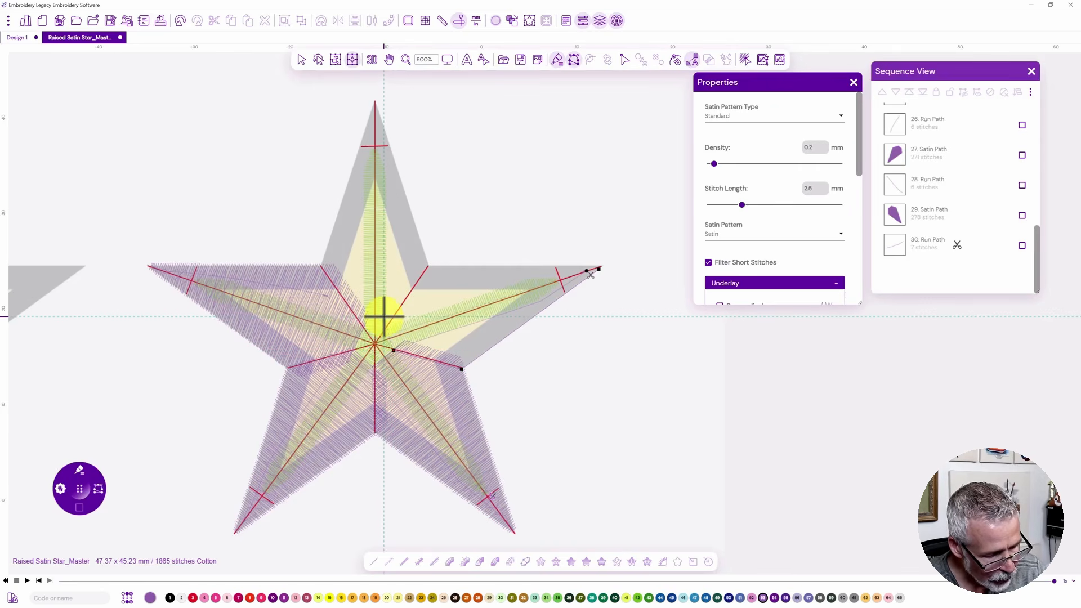
{"action": "left_click", "coordinate": [418, 265]}
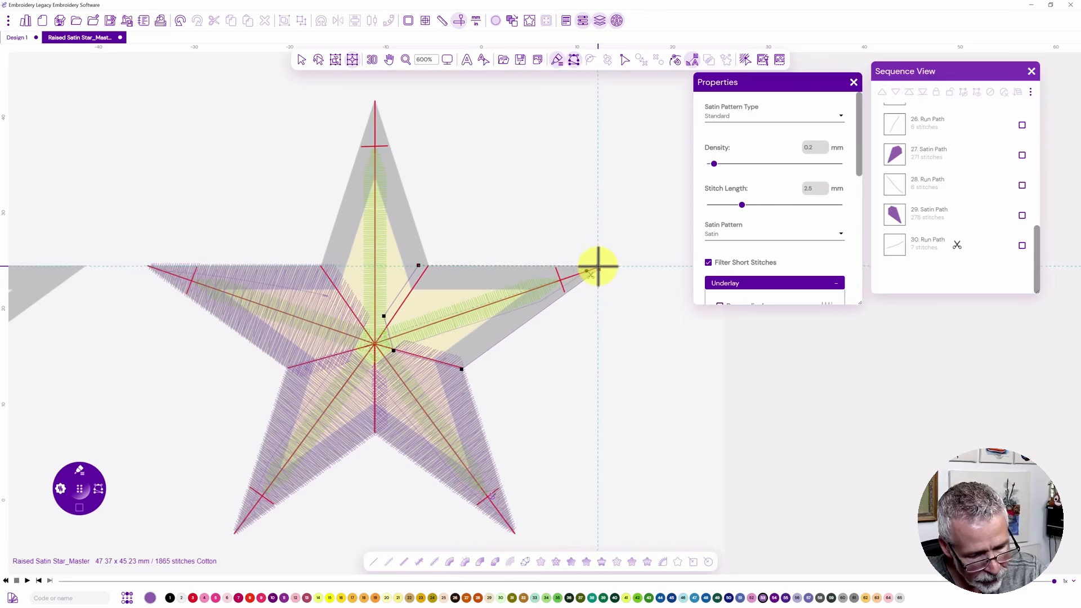
{"action": "left_click", "coordinate": [598, 266]}
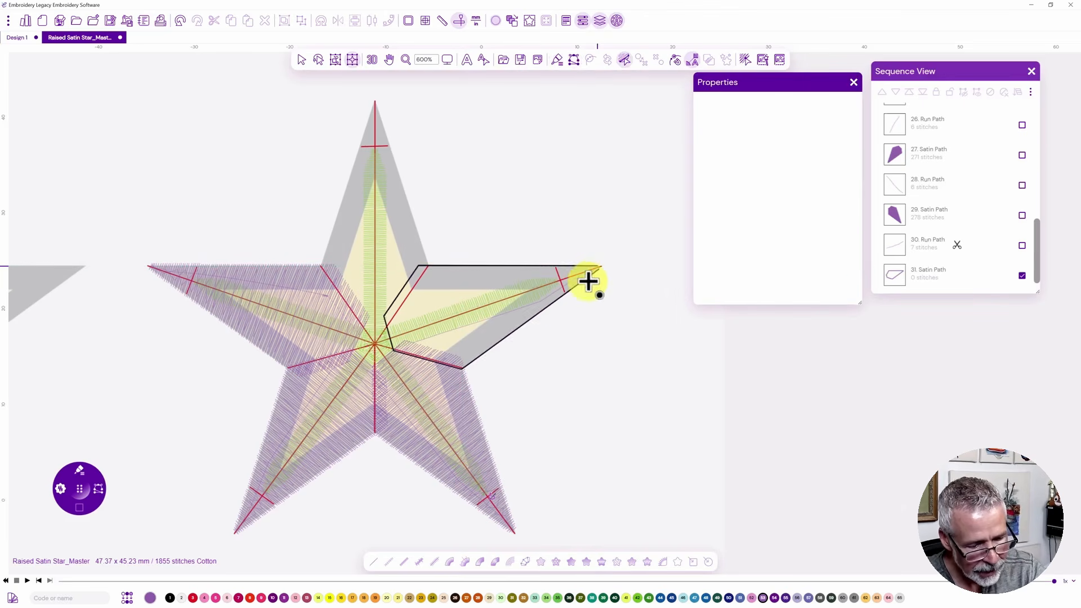
Define the upper-right satin's stitch angle lines across the tip and the inner edge, and generate its stitches.
{"action": "left_click_drag", "start_coordinate": [394, 351], "coordinate": [384, 312]}
{"action": "key", "text": "F10"}
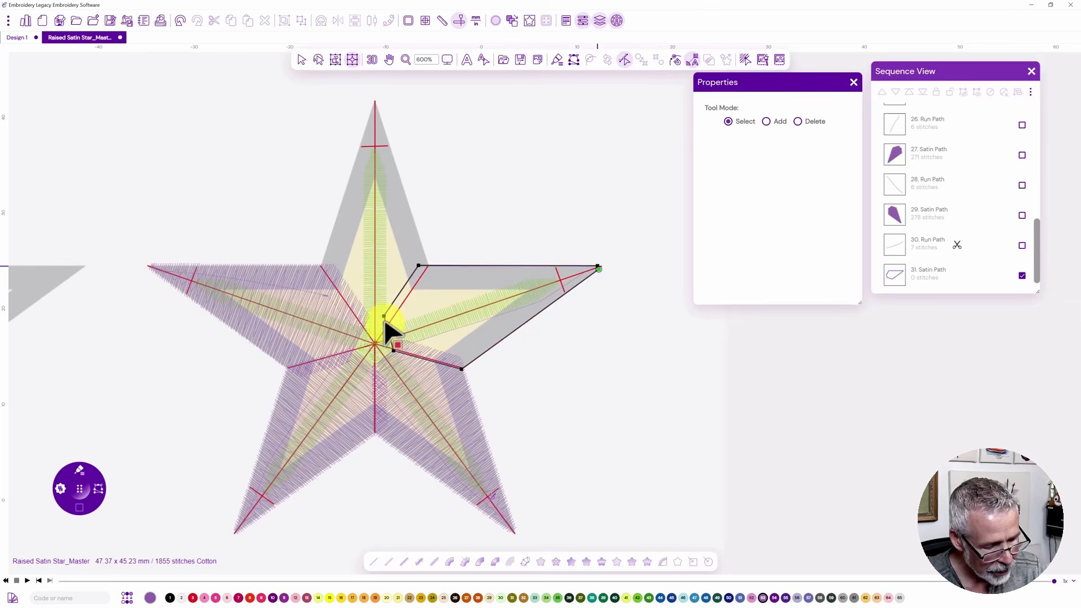
{"action": "key", "text": "Return"}
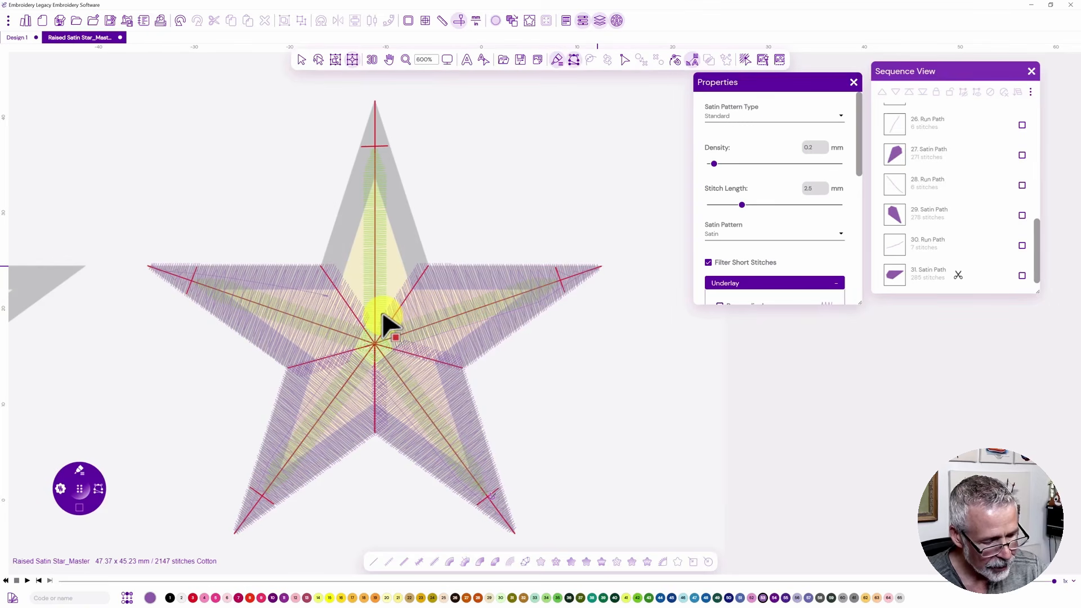
Digitize a run path from the upper-right satin's inner corner up the top arm to its tip.
{"action": "left_click", "coordinate": [90, 498]}
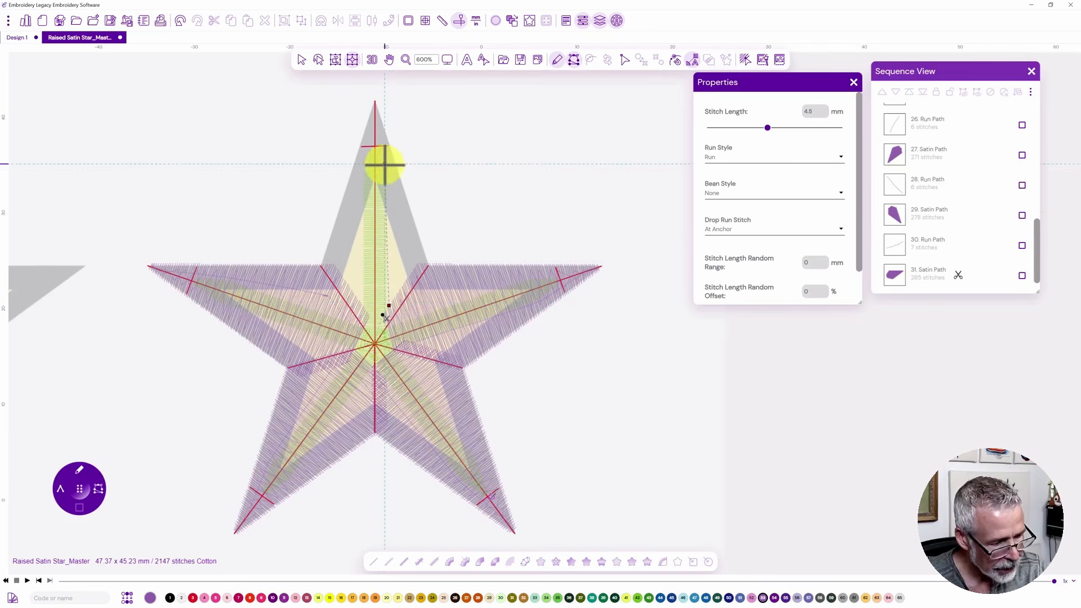
{"action": "left_click", "coordinate": [386, 166]}
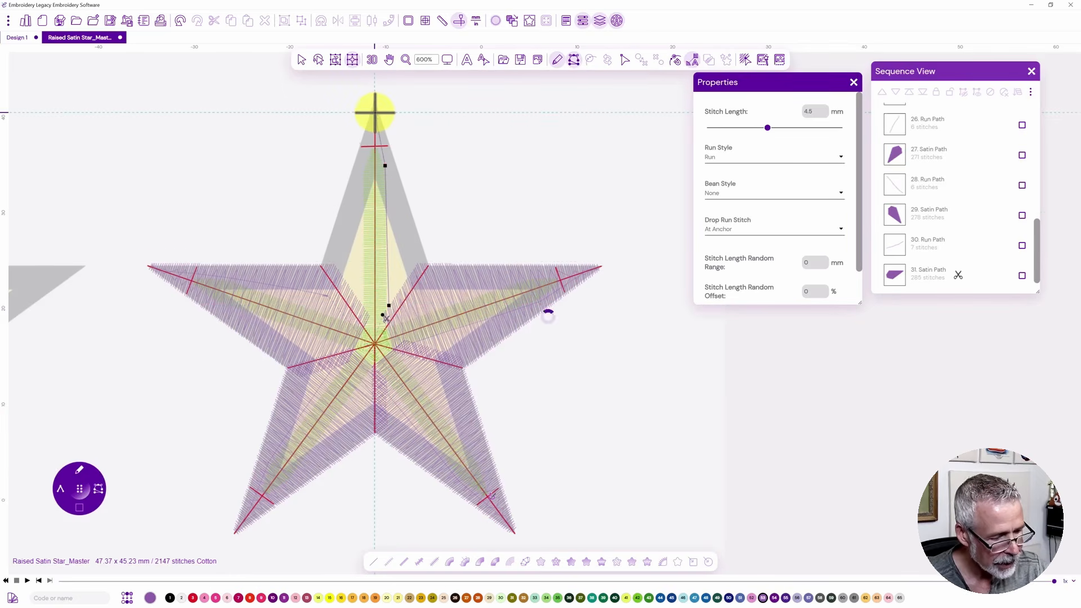
{"action": "left_click", "coordinate": [84, 492]}
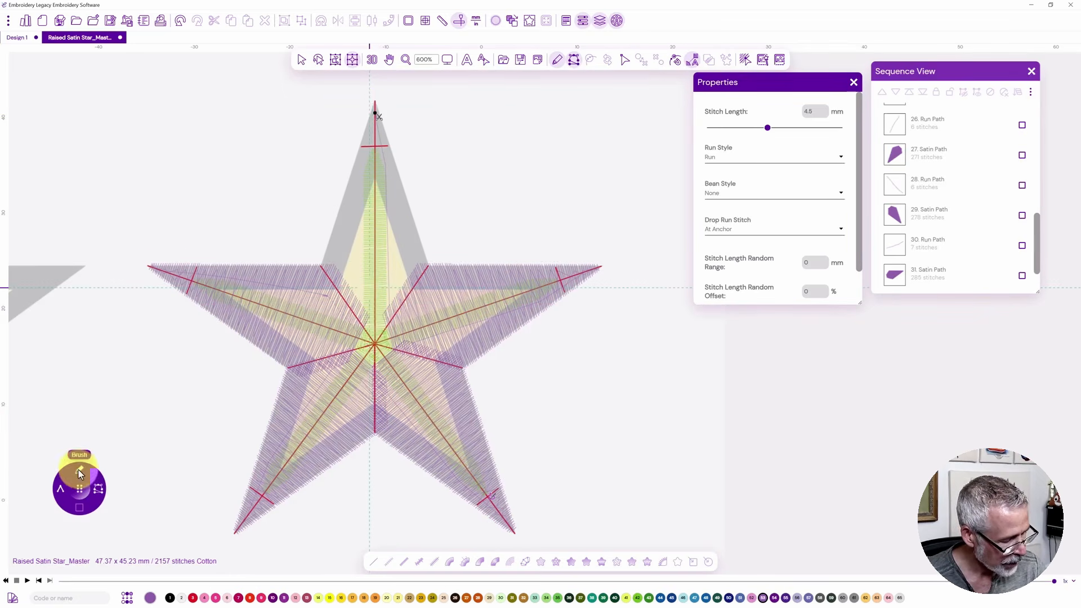
Outline the top arm with a closed six-point satin shape, from its tip down the right edge, across the centre and back.
{"action": "left_click", "coordinate": [80, 471]}
{"action": "left_click", "coordinate": [99, 518]}
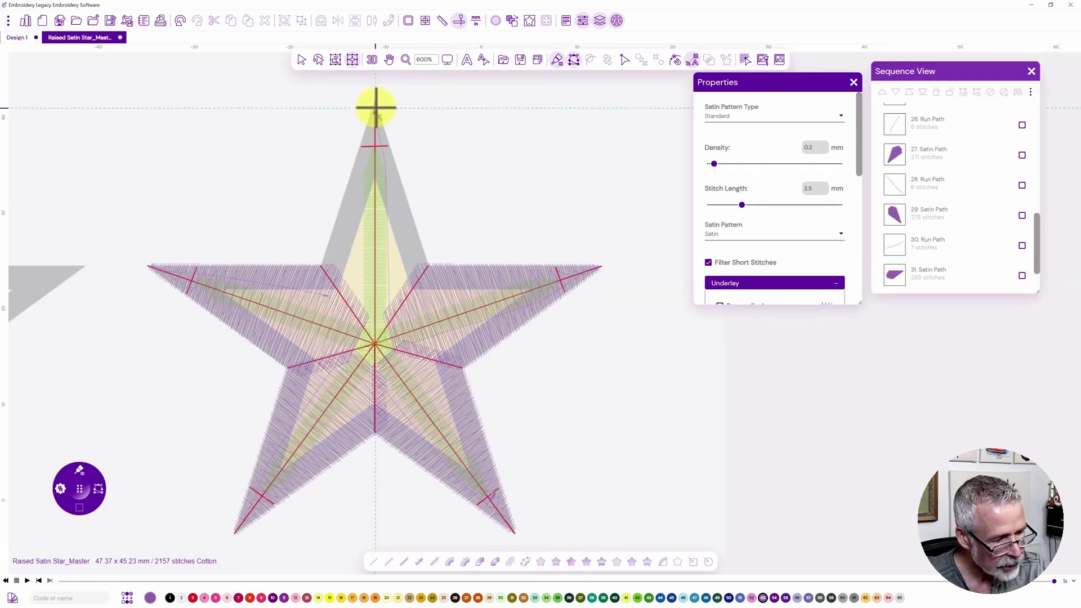
{"action": "left_click", "coordinate": [376, 103]}
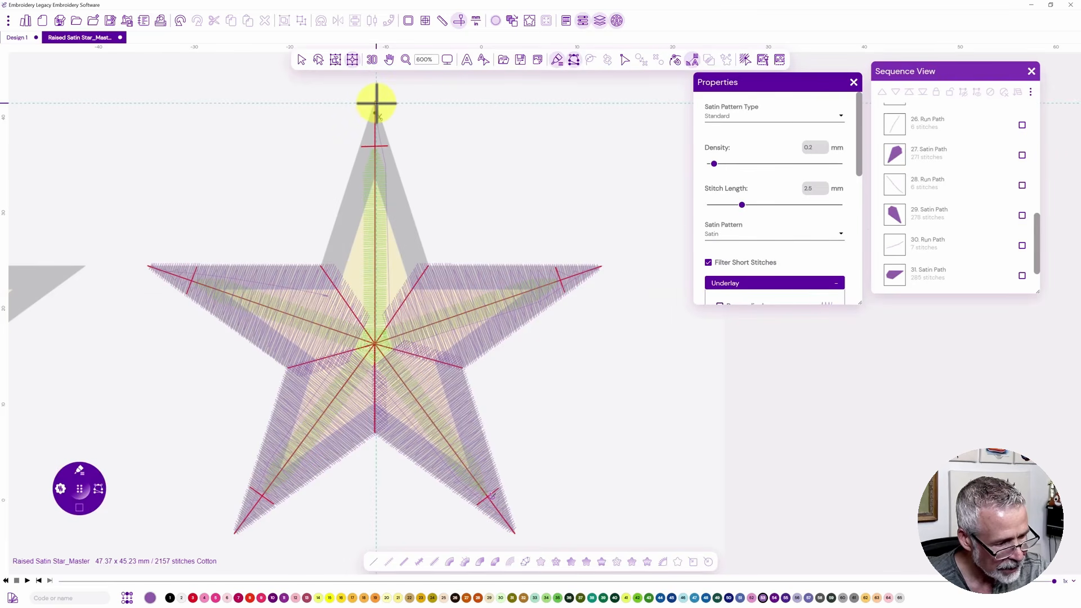
{"action": "left_click", "coordinate": [430, 265]}
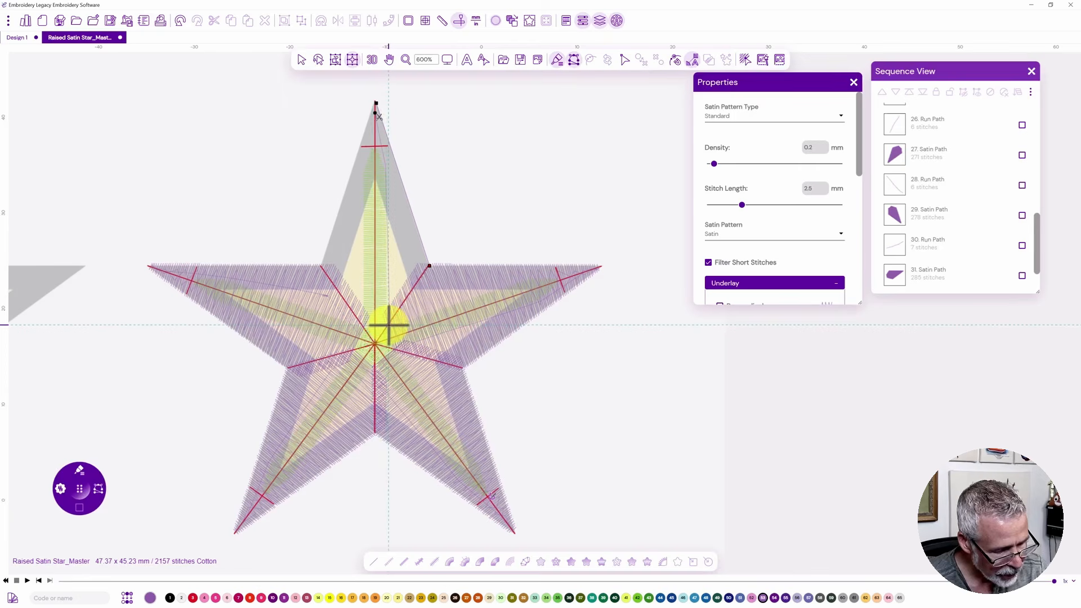
{"action": "left_click", "coordinate": [389, 325]}
{"action": "left_click", "coordinate": [362, 327]}
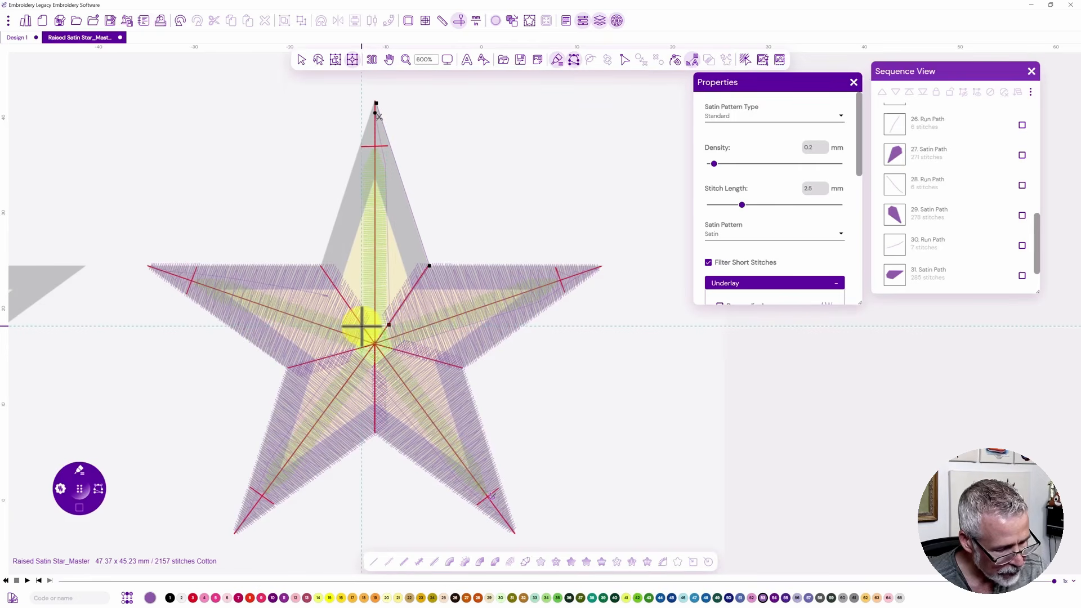
{"action": "left_click", "coordinate": [321, 266]}
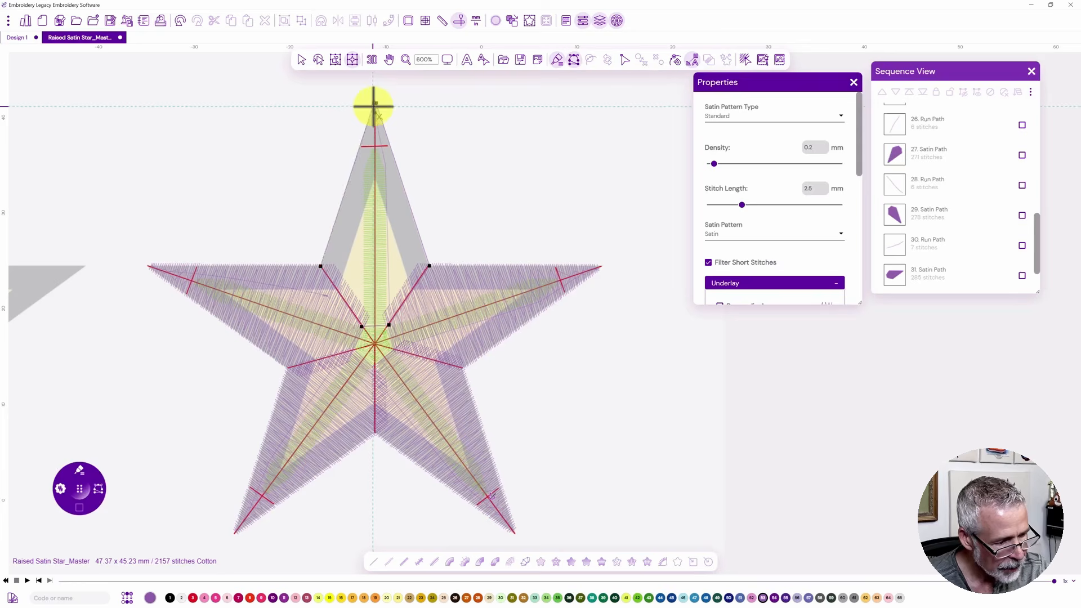
{"action": "left_click", "coordinate": [375, 102]}
Define the top satin's stitch angle lines across the tip and the inner edge, and generate its stitches.
{"action": "left_click", "coordinate": [368, 121]}
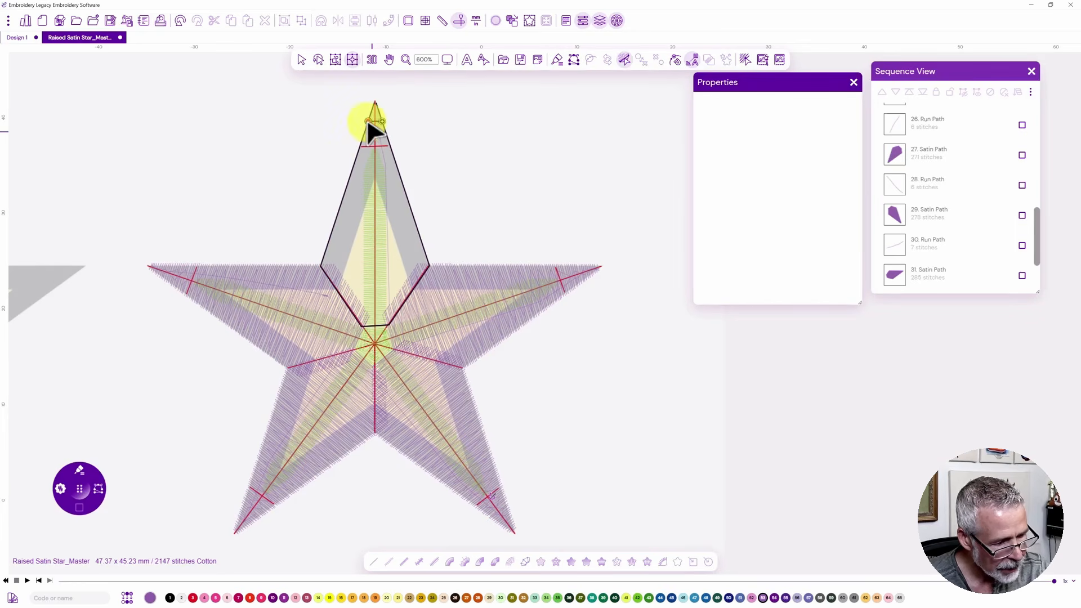
{"action": "left_click", "coordinate": [396, 317]}
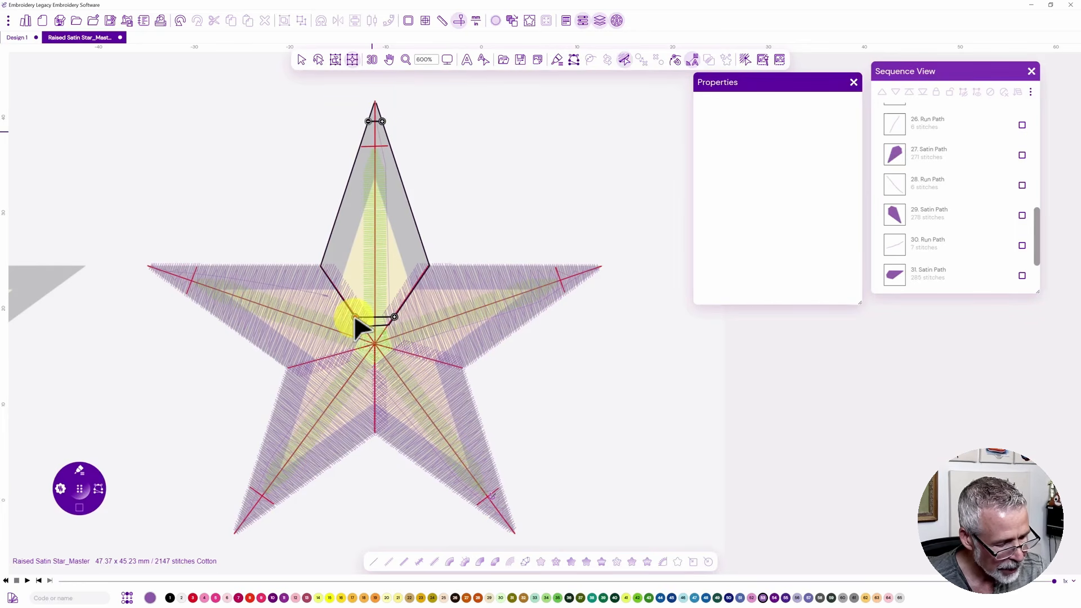
{"action": "key", "text": "Return"}
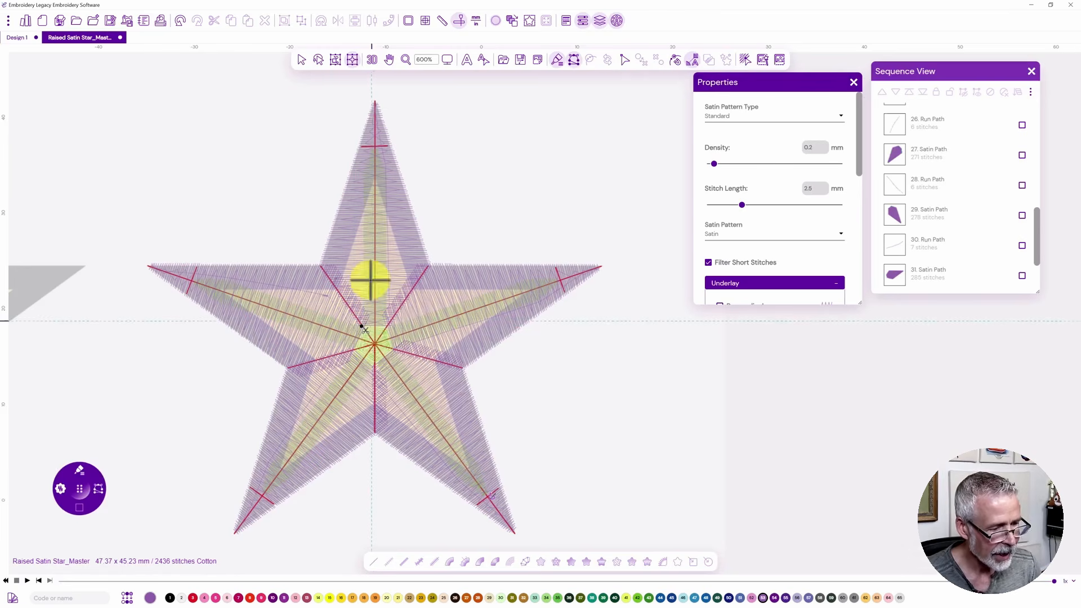
Preview the star in 3D and run the slow redraw through the green padding and the lilac satin arms to check the stitching order.
{"action": "left_click", "coordinate": [301, 60]}
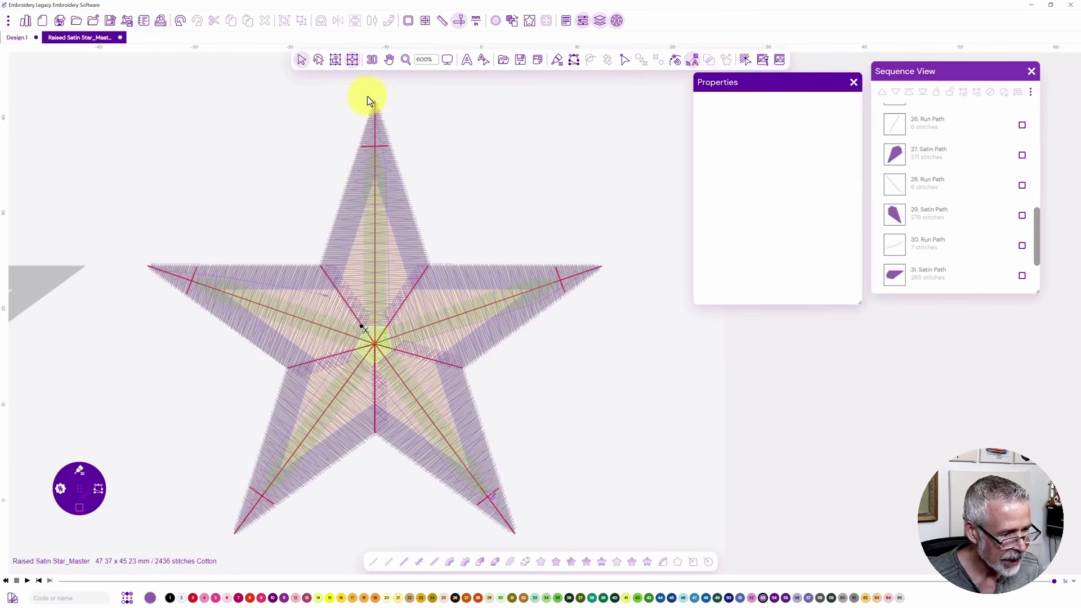
{"action": "left_click", "coordinate": [372, 60]}
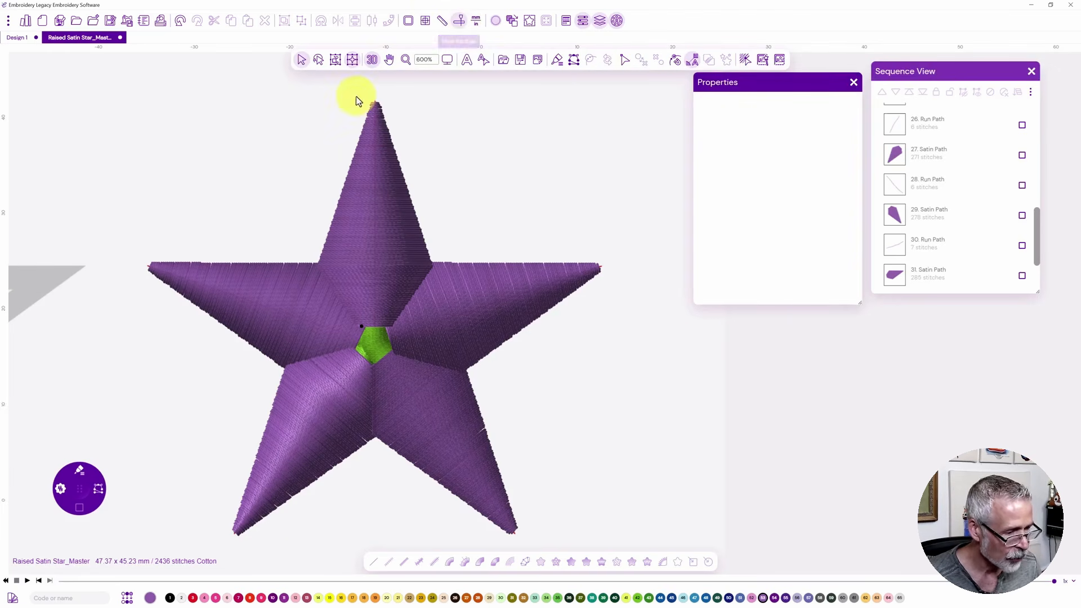
{"action": "left_click", "coordinate": [27, 582]}
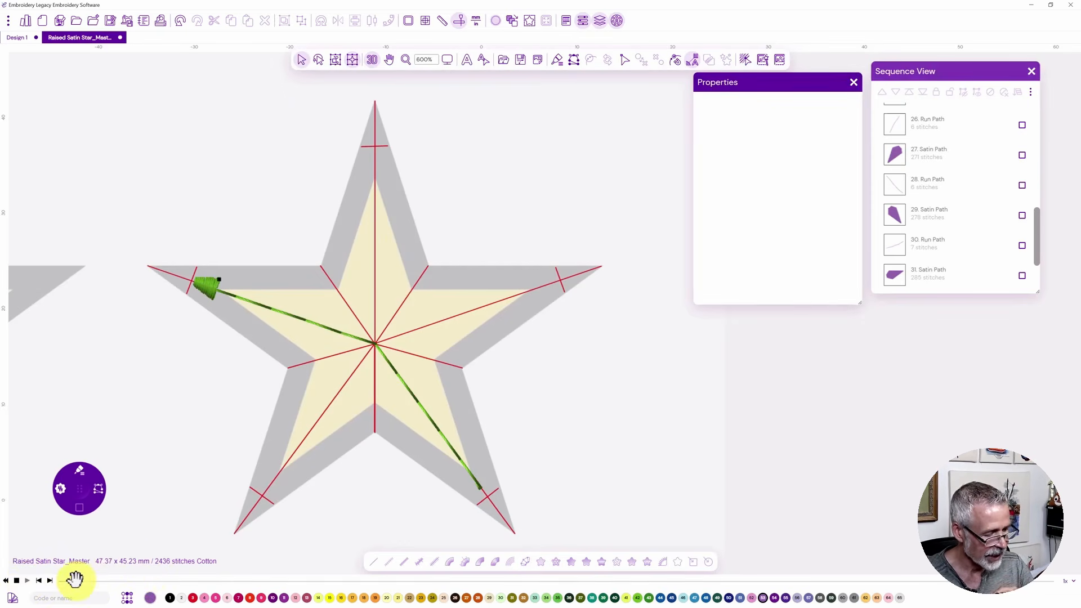
{"action": "left_click_drag", "start_coordinate": [83, 581], "coordinate": [529, 596]}
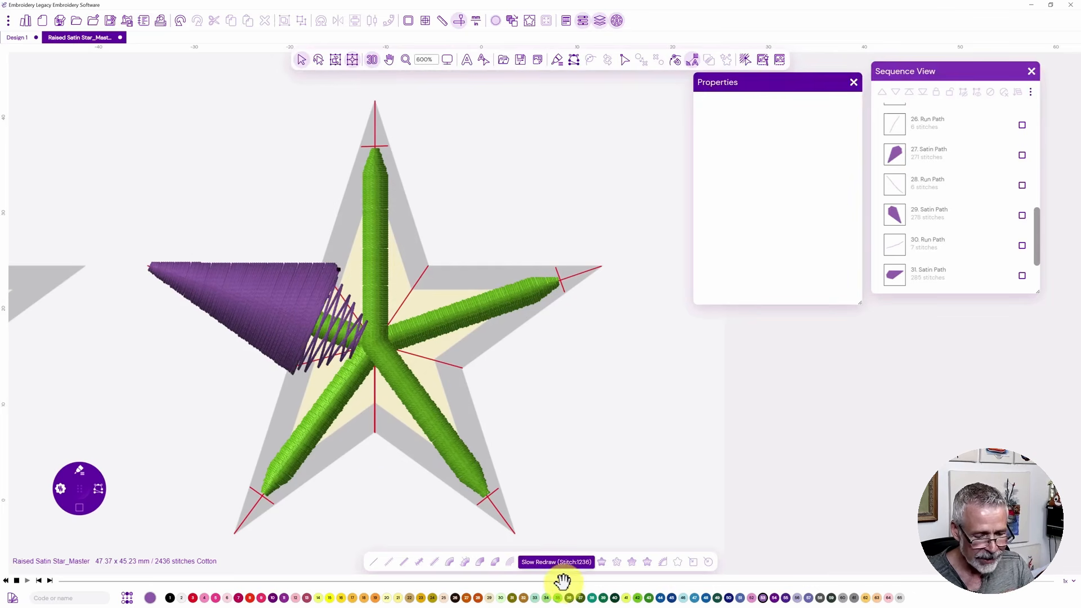
{"action": "left_click_drag", "start_coordinate": [562, 579], "coordinate": [998, 586]}
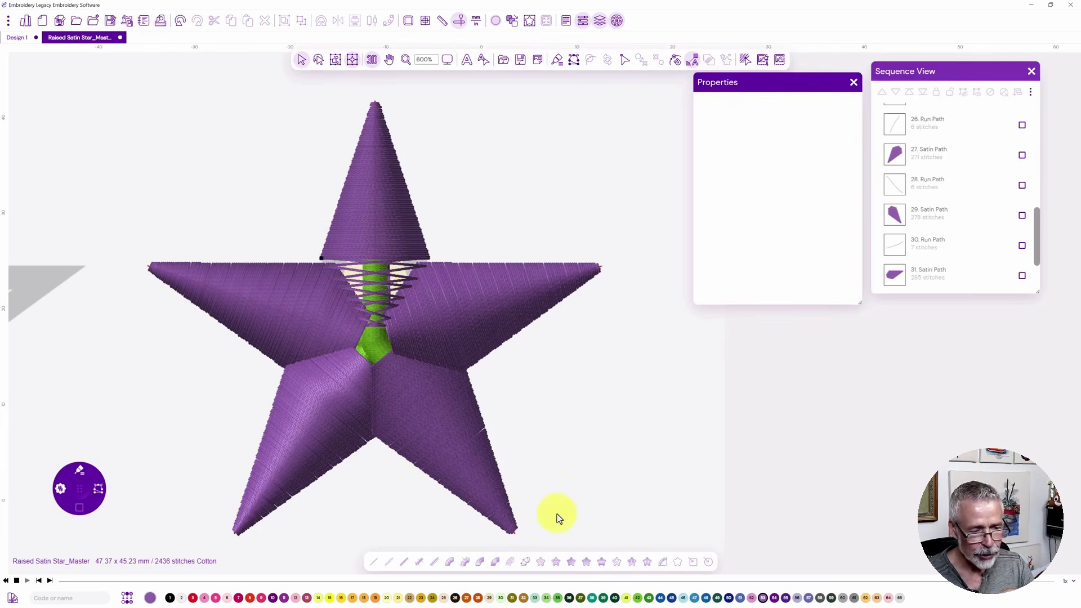